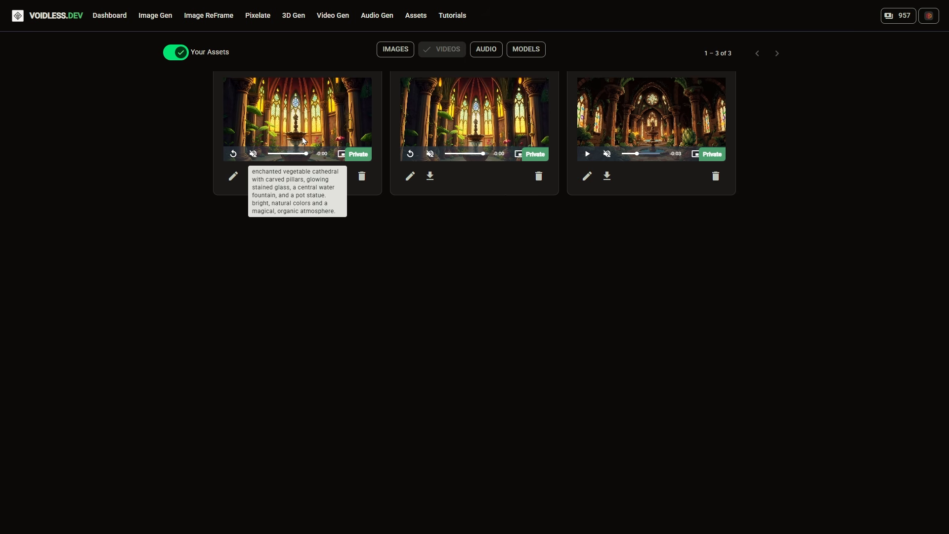
# Step: Replay the first two enchanted vegetable cathedral videos in the assets list
pyautogui.click(233, 154)
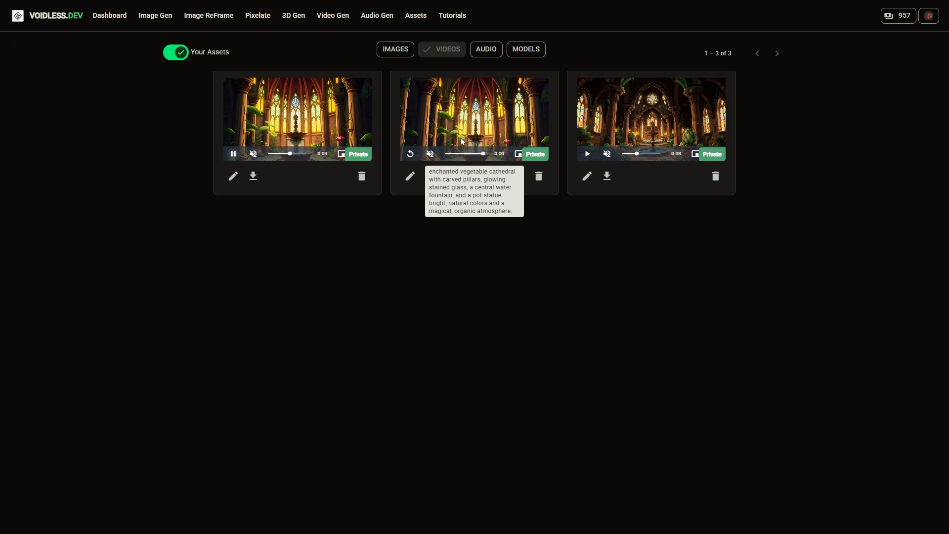
pyautogui.click(410, 154)
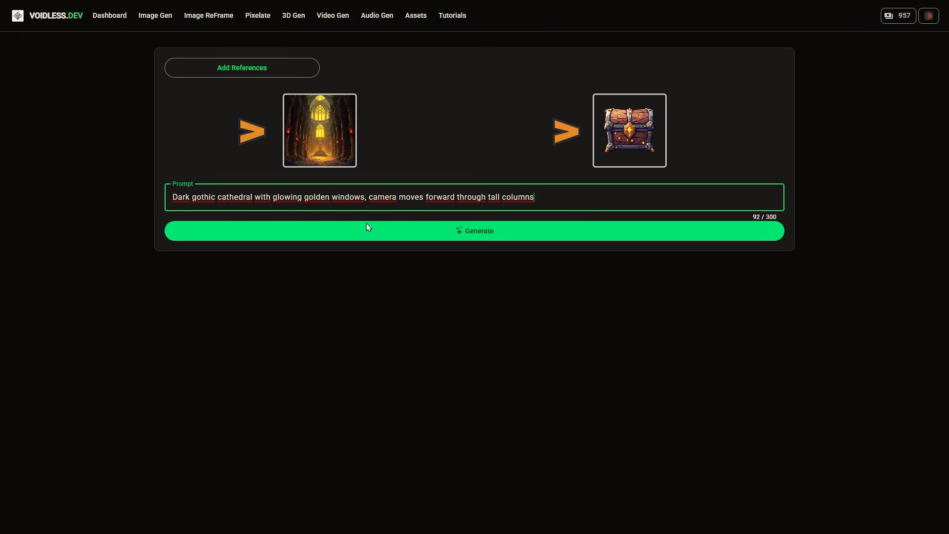
# Step: Generate the dark gothic cathedral video from its cathedral and chest references, and the first-person flame sword video from its sword, chest and cathedral references
pyautogui.moveTo(553, 198); pyautogui.dragTo(119, 195)
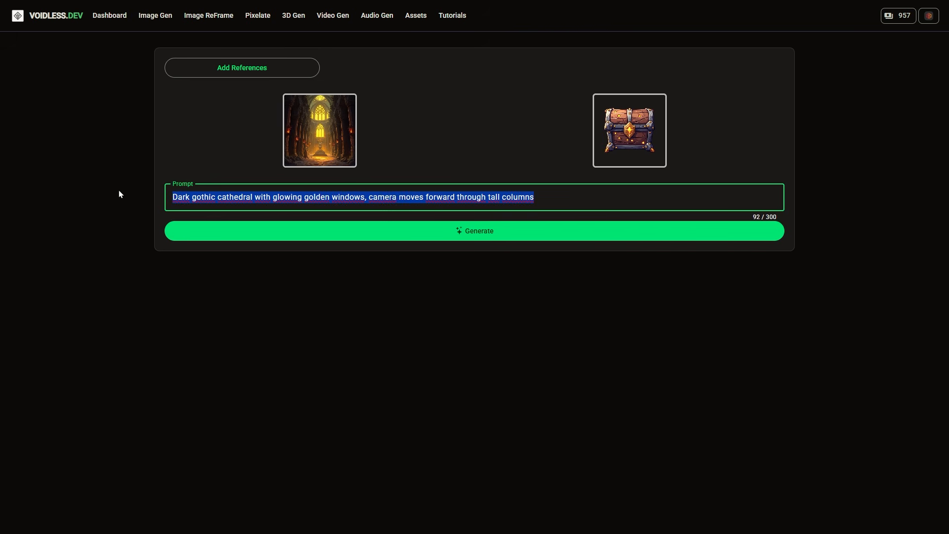
pyautogui.click(122, 196)
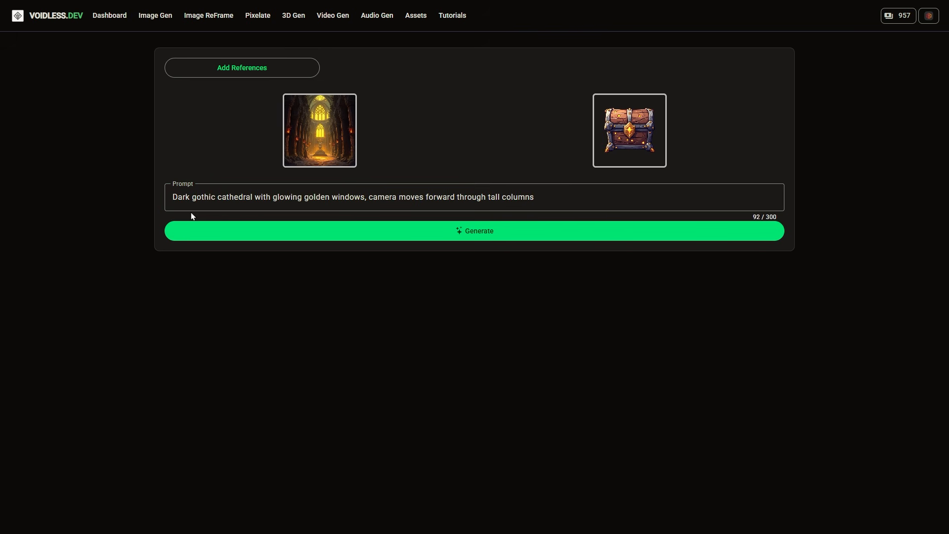
pyautogui.click(476, 239)
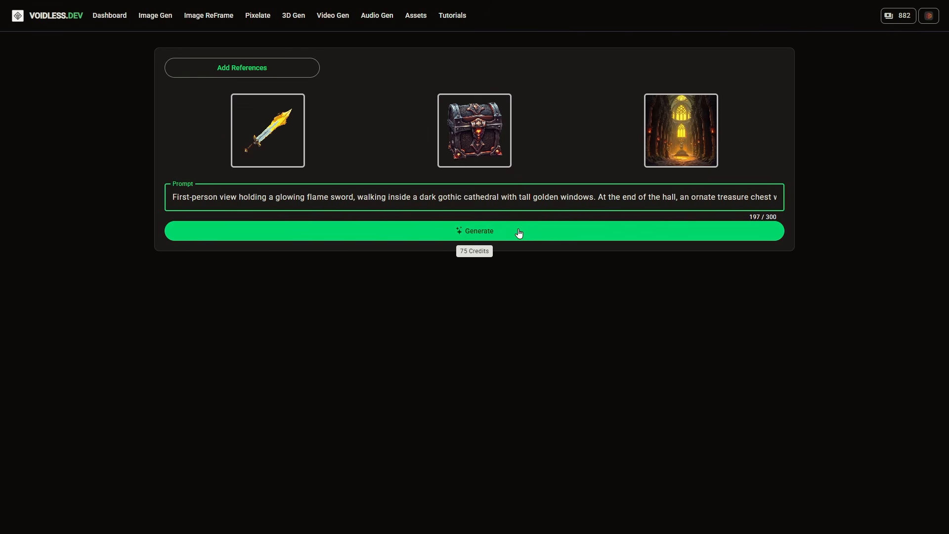
pyautogui.click(461, 237)
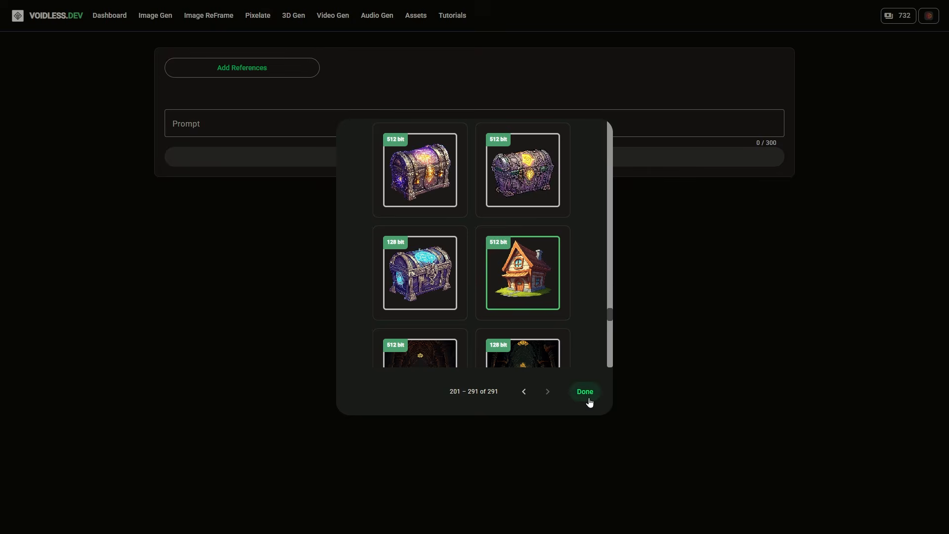
# Step: Confirm the medieval house reference and generate the video of a vegetable princess arriving while a warrior searches a glowing magic chest
pyautogui.click(585, 391)
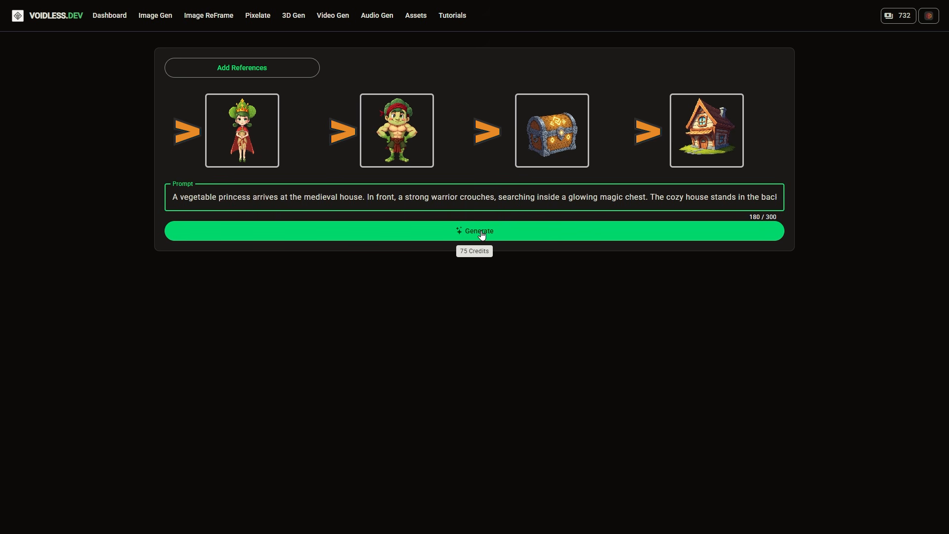
pyautogui.click(481, 233)
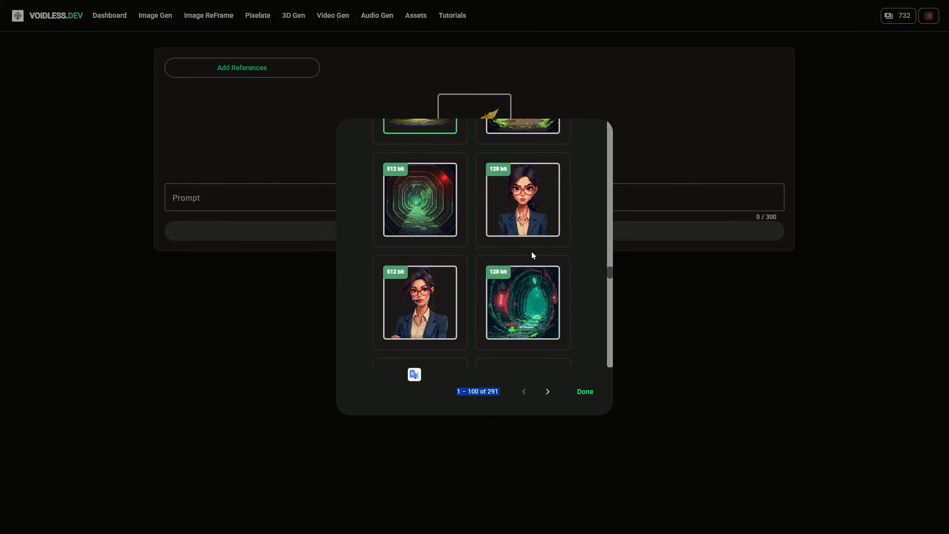
# Step: Add the 512 bit green octagonal tunnel as a reference and generate the first-person flaming sword video with the warrior, magic chest and green portal
pyautogui.scroll(-2, 532, 255)
pyautogui.scroll(2, 518, 256)
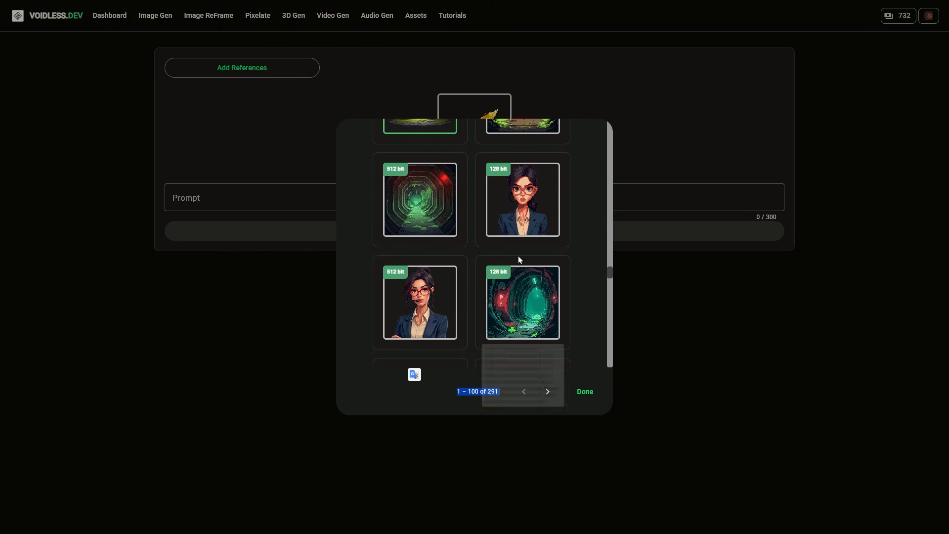
pyautogui.click(422, 205)
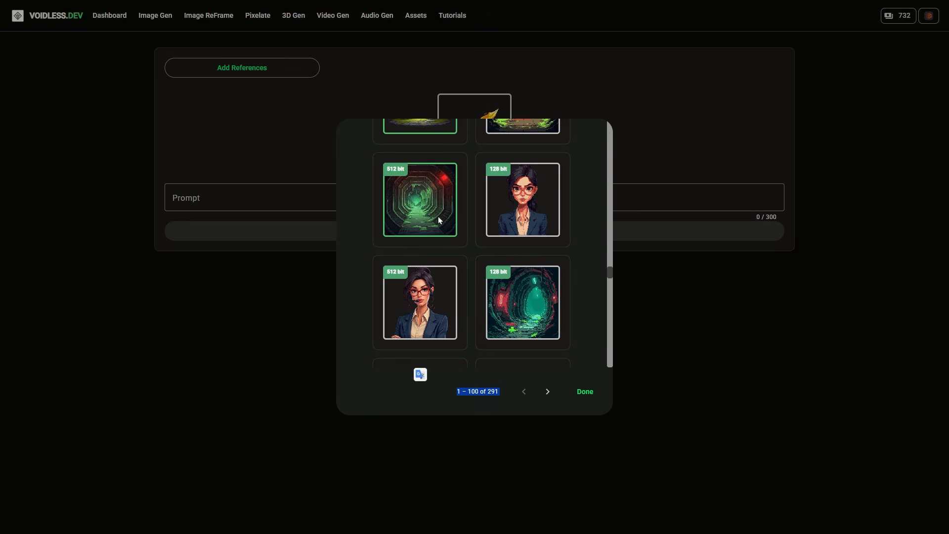
pyautogui.click(589, 392)
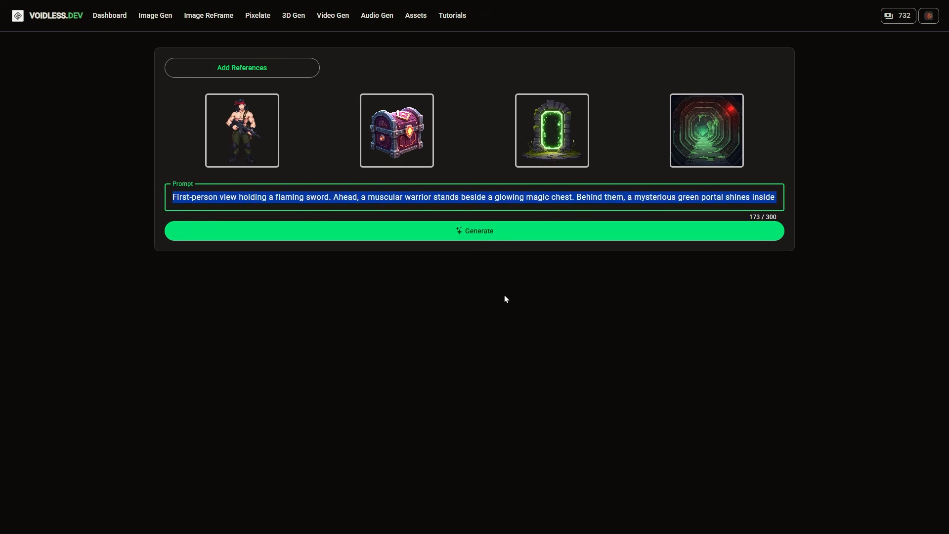
pyautogui.click(505, 299)
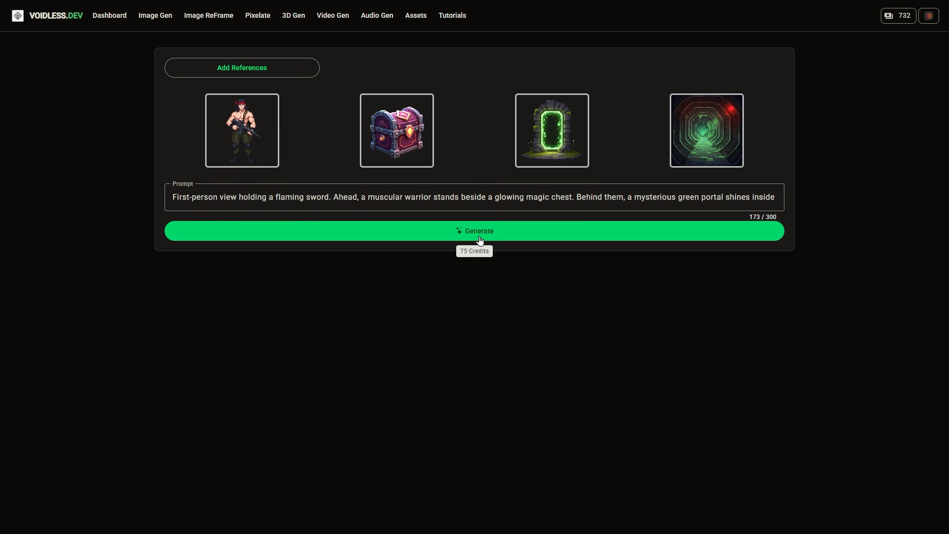
pyautogui.click(480, 238)
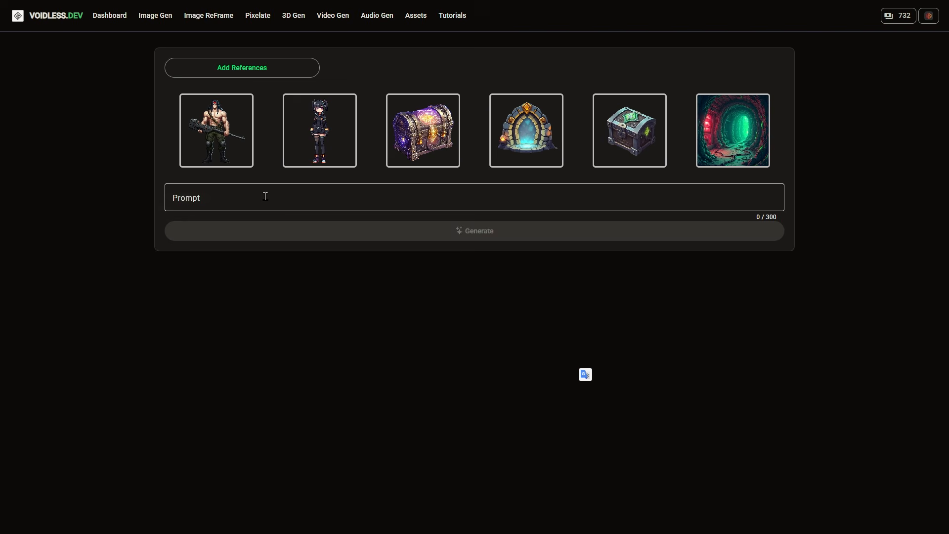
# Step: Generate a video from the six references, prompting two characters running through a dark sci-fi dungeon toward a glowing green portal between two magic treasure chests
pyautogui.click(266, 196)
pyautogui.write('Two characters run forward inside a dark sci-fi dungeon. At the end, a glowing green portal shines. On each side of the path, two magic treasure chests glow with power.')
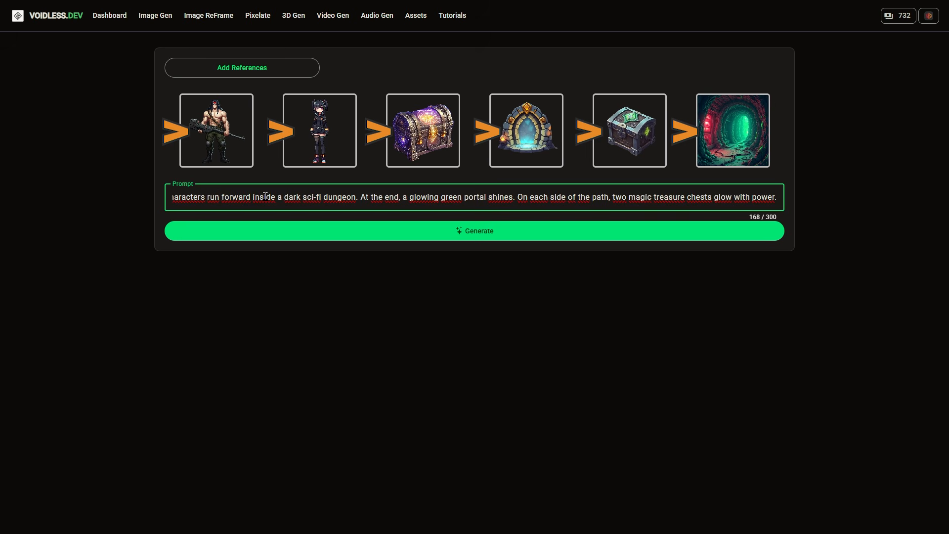
pyautogui.click(460, 242)
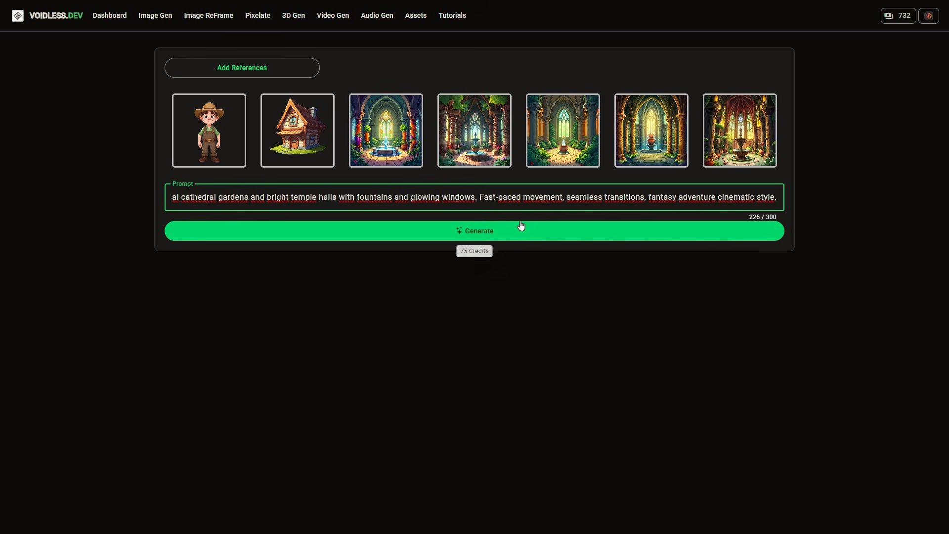
# Step: Generate the fast-paced fantasy adventure video from the farmer, house and five cathedral garden and temple references
pyautogui.click(482, 232)
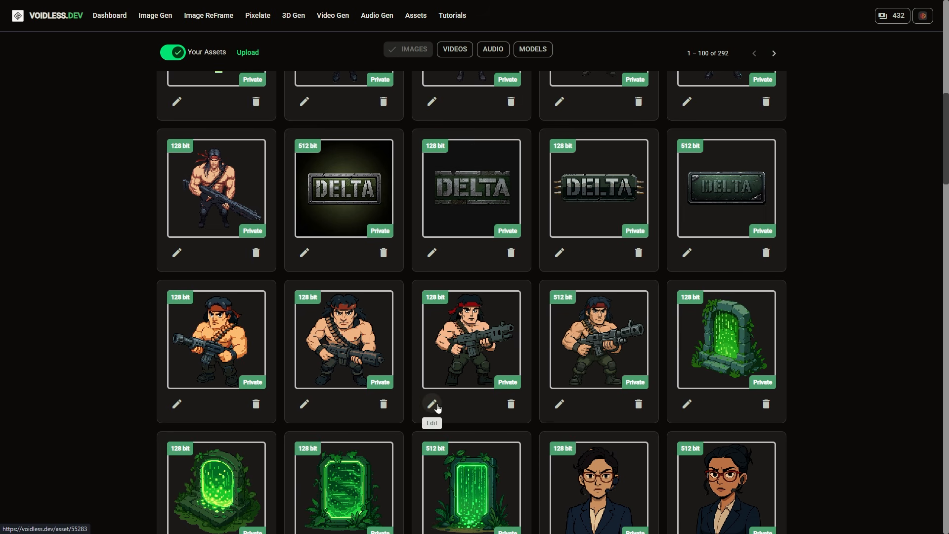
# Step: Open the 128 bit red-headband warrior beside the 512 bit version for editing and review its generation prompt, model and seed
pyautogui.click(433, 404)
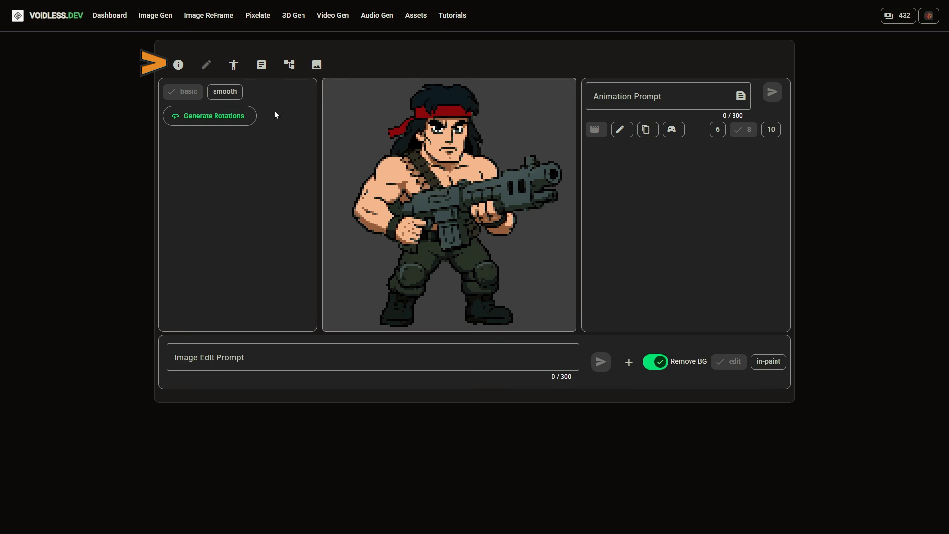
pyautogui.click(178, 67)
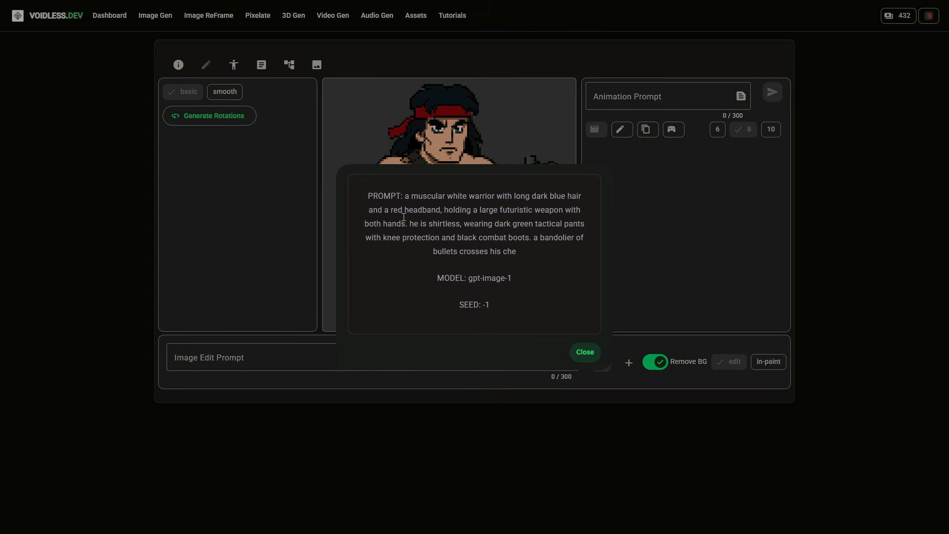
pyautogui.moveTo(362, 199); pyautogui.dragTo(530, 254)
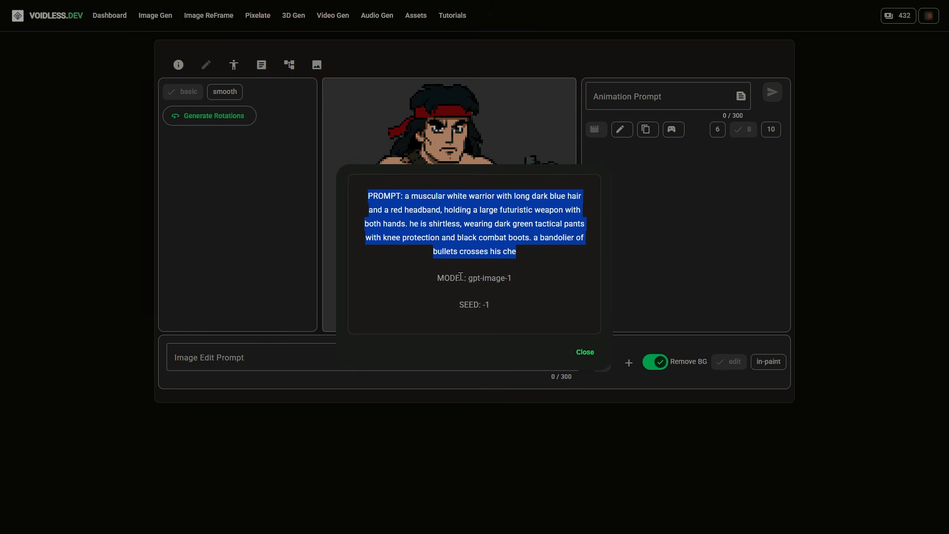
pyautogui.click(436, 282)
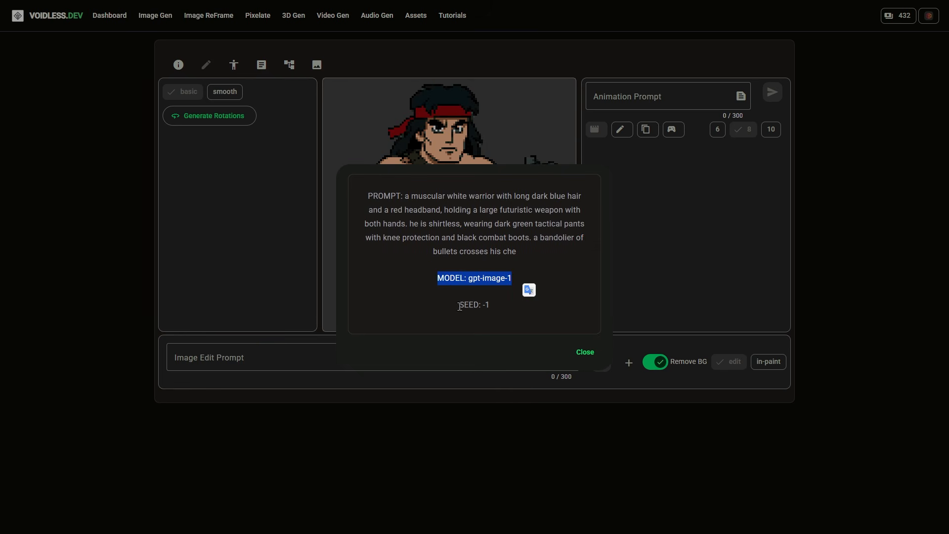
pyautogui.moveTo(459, 305); pyautogui.dragTo(532, 305)
pyautogui.click(583, 349)
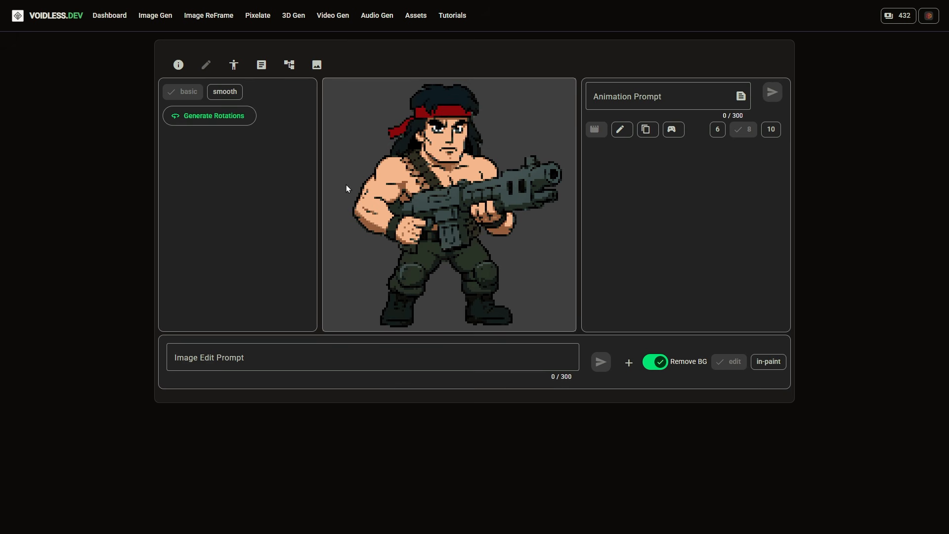
# Step: View the warrior's pose skeleton and its generation log
pyautogui.click(235, 66)
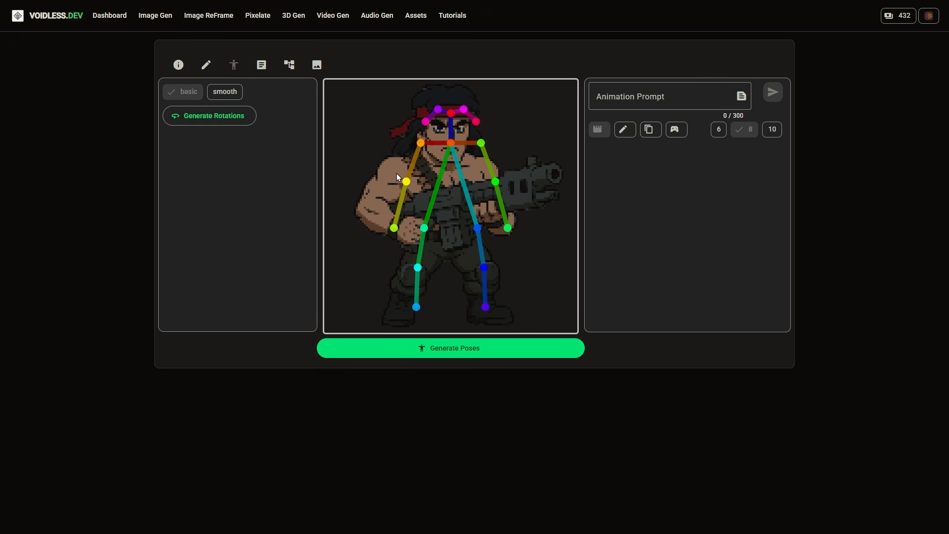
pyautogui.click(260, 68)
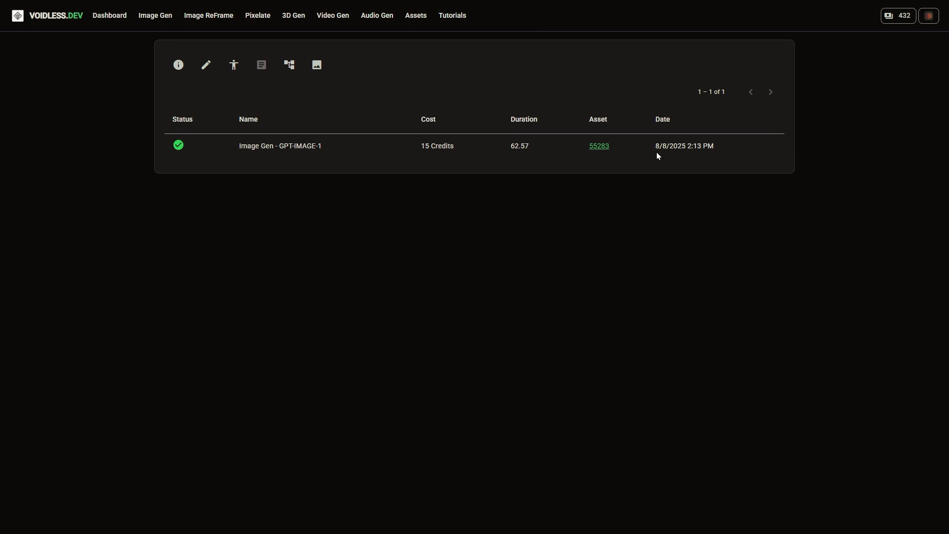
# Step: Examine the original warrior's node in the asset tree
pyautogui.click(289, 65)
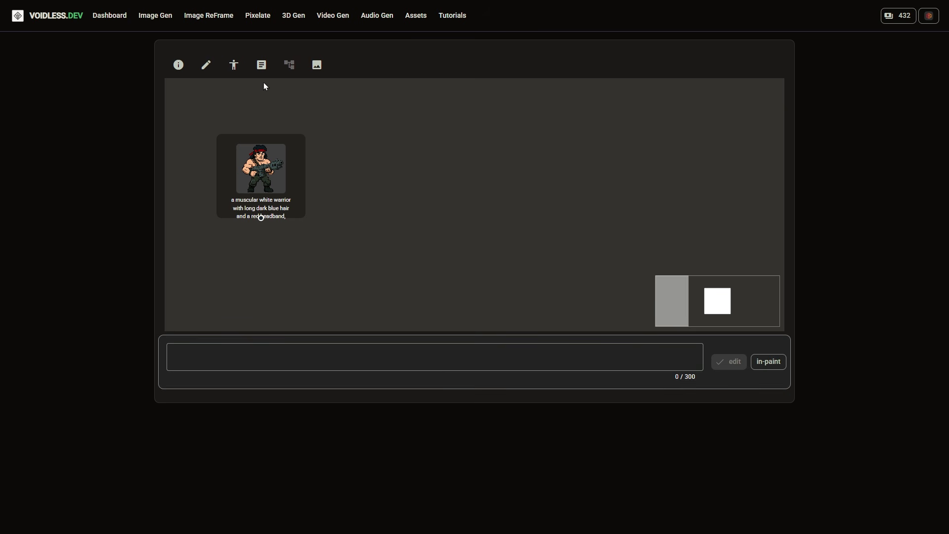
pyautogui.moveTo(258, 161); pyautogui.dragTo(426, 165)
pyautogui.scroll(7, 426, 165)
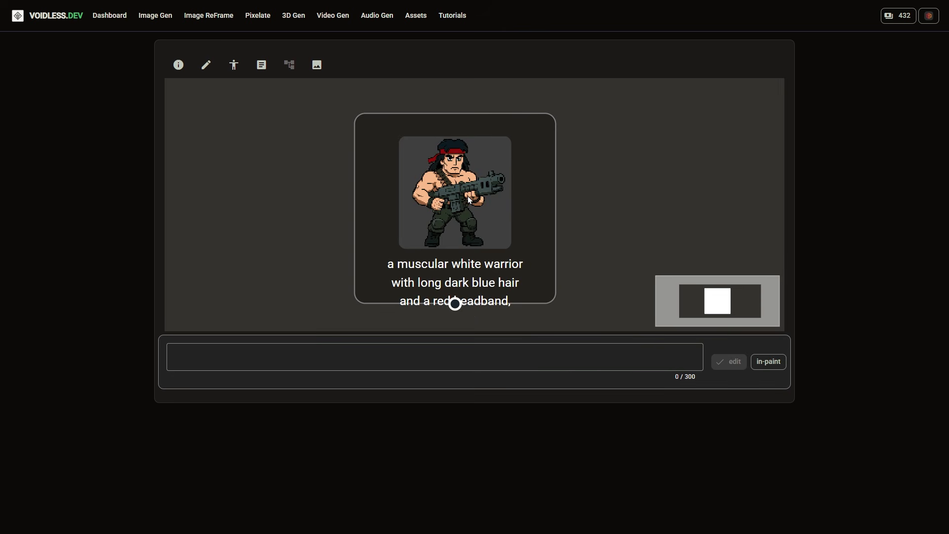
pyautogui.scroll(-5, 469, 199)
pyautogui.scroll(-3, 470, 200)
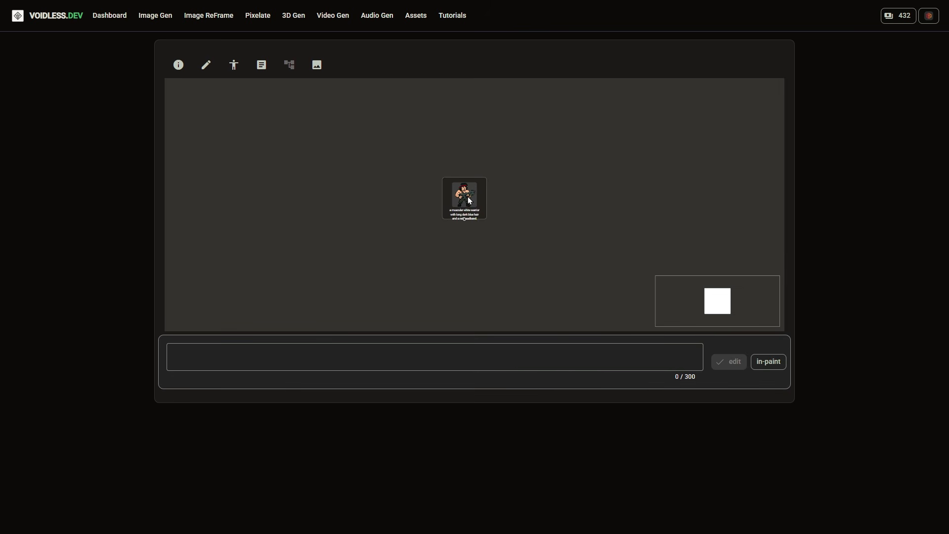
pyautogui.moveTo(470, 202); pyautogui.dragTo(371, 198)
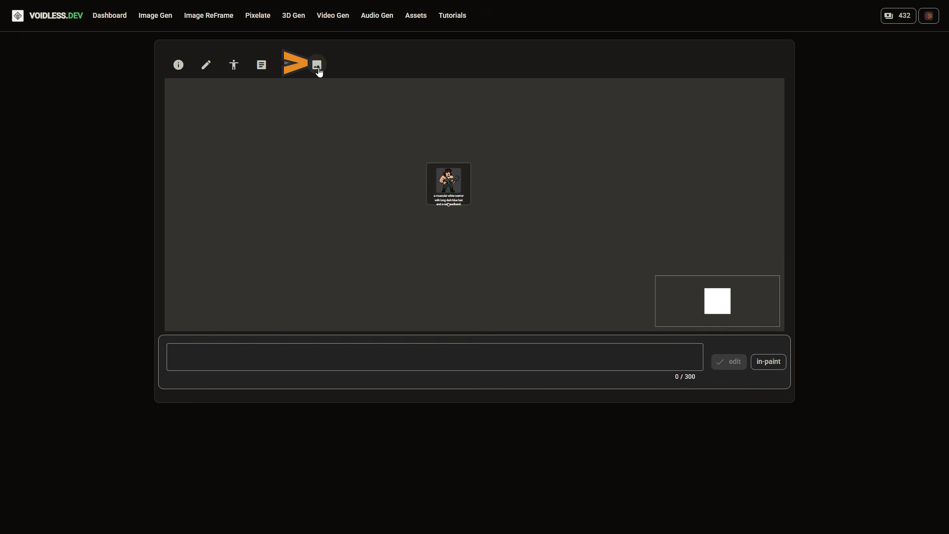
# Step: Generate the warrior's rotations with the basic option in the image editor and preview them through to the last frame
pyautogui.click(211, 71)
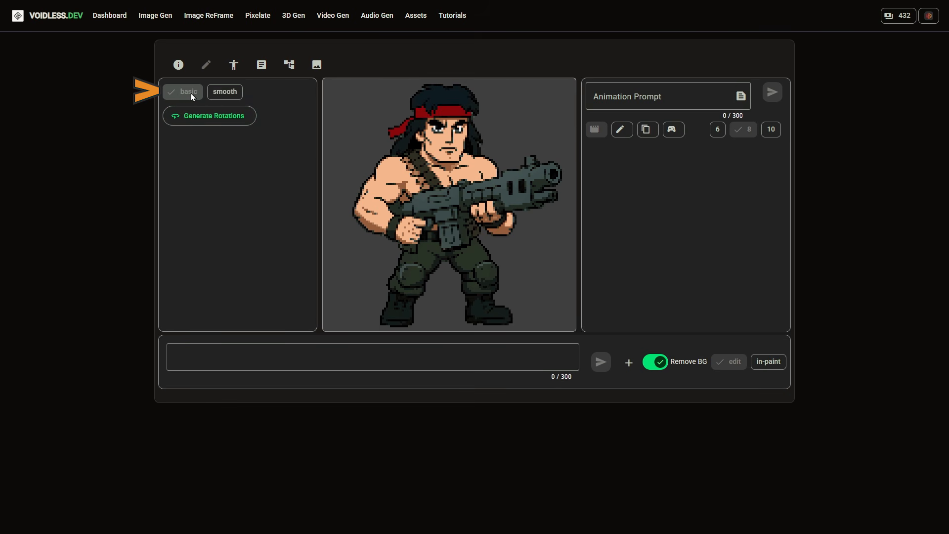
pyautogui.click(206, 119)
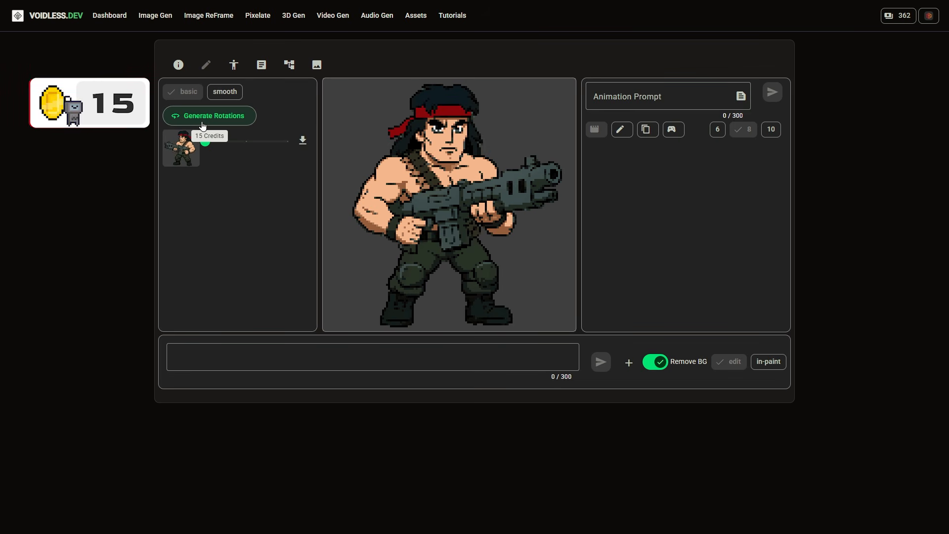
pyautogui.moveTo(205, 142); pyautogui.dragTo(301, 140)
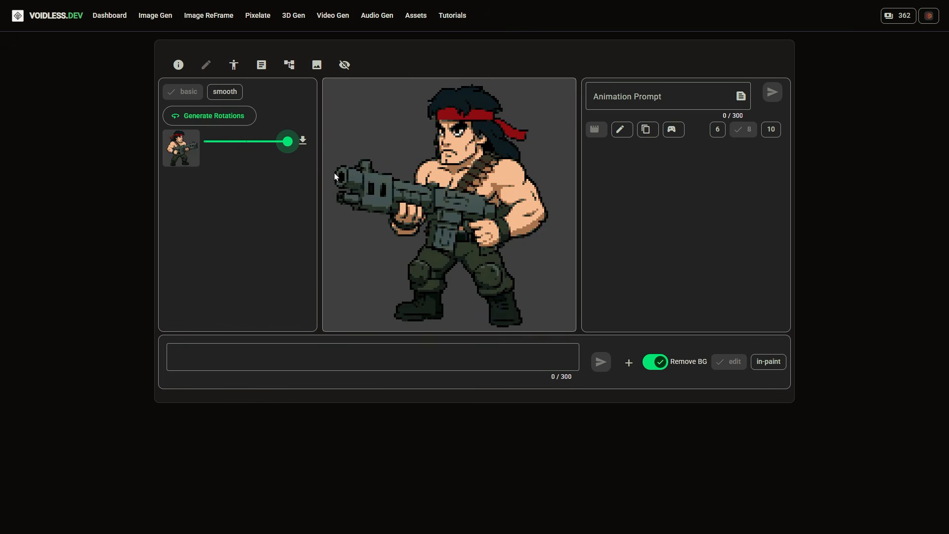
pyautogui.click(317, 72)
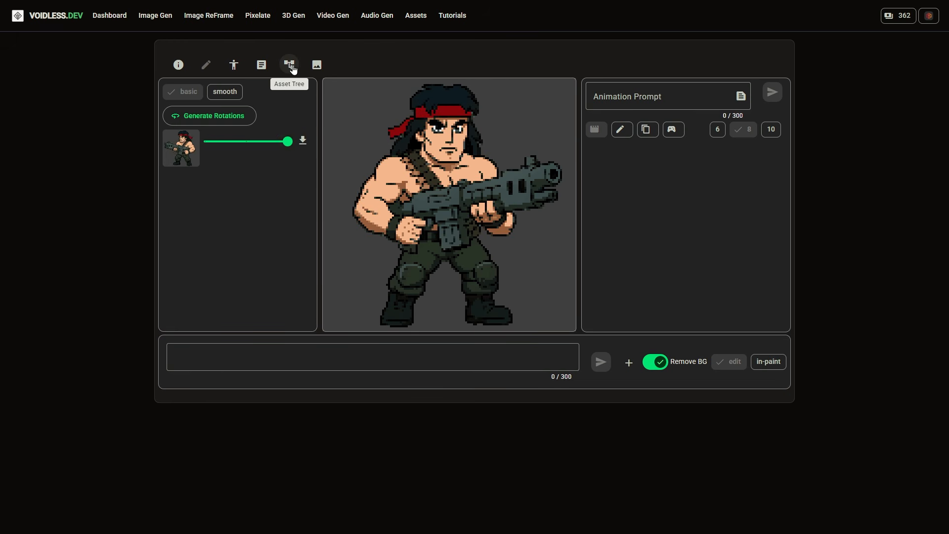
# Step: Examine the rotations node and its individual frames in the warrior's asset tree, and return to the image editor
pyautogui.click(294, 72)
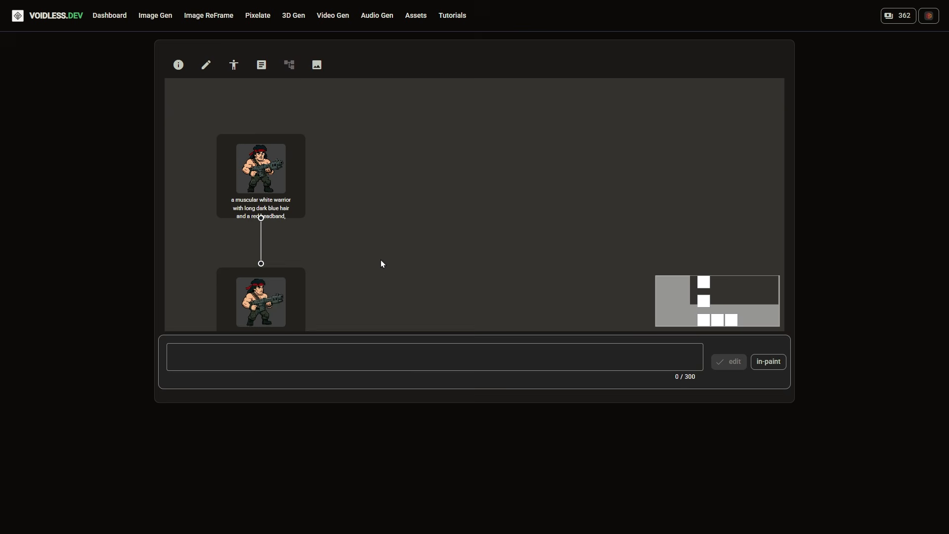
pyautogui.moveTo(381, 263); pyautogui.dragTo(483, 130)
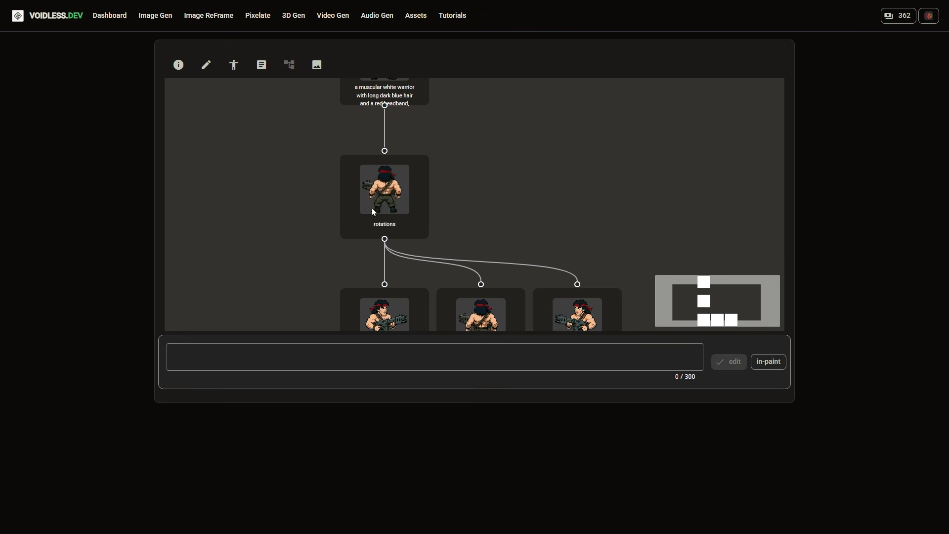
pyautogui.moveTo(472, 215); pyautogui.dragTo(459, 147)
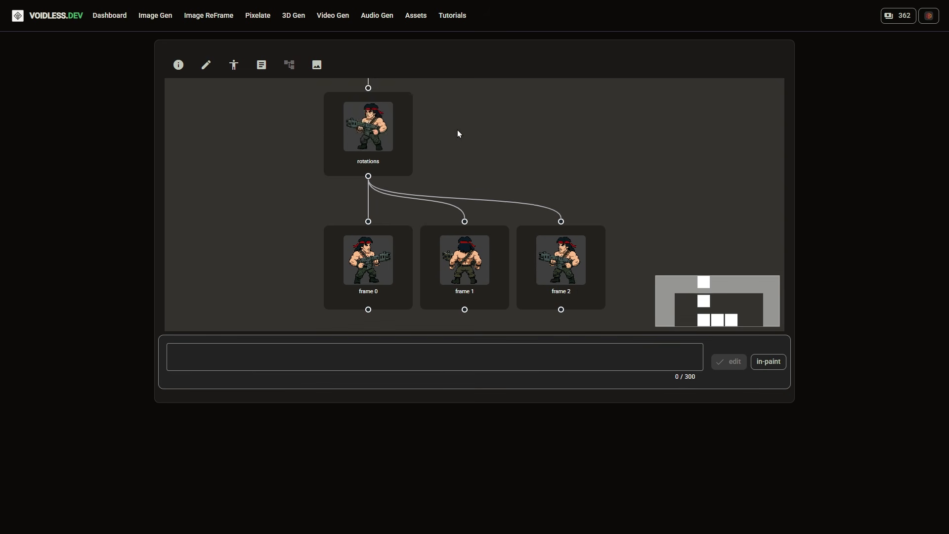
pyautogui.moveTo(458, 130); pyautogui.dragTo(464, 259)
pyautogui.click(206, 65)
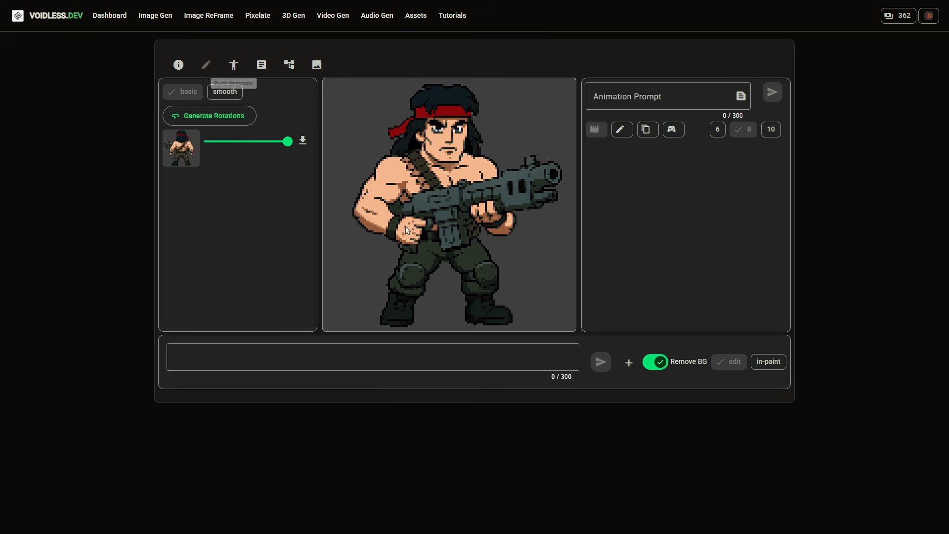
# Step: Generate the original warrior's rotations with the smooth option and check the generation job's status in the account logs
pyautogui.click(317, 66)
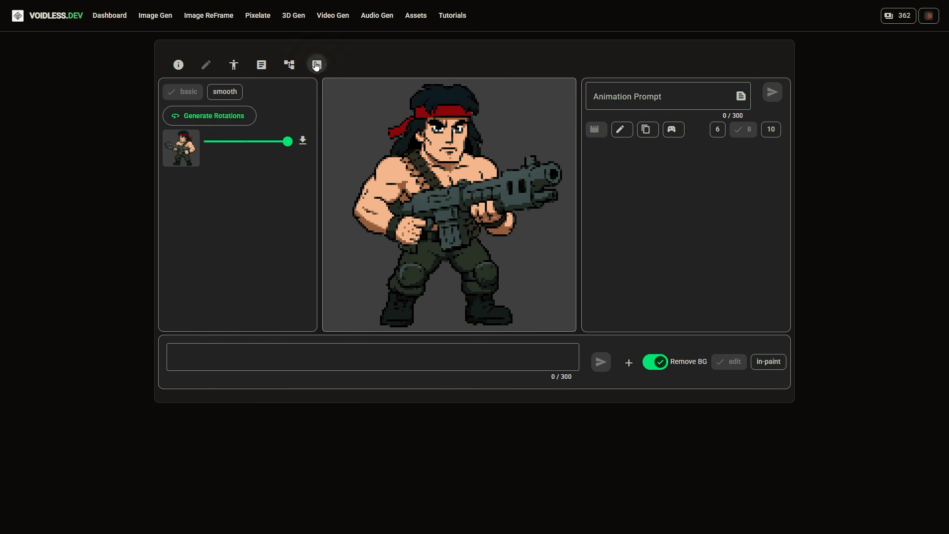
pyautogui.click(230, 94)
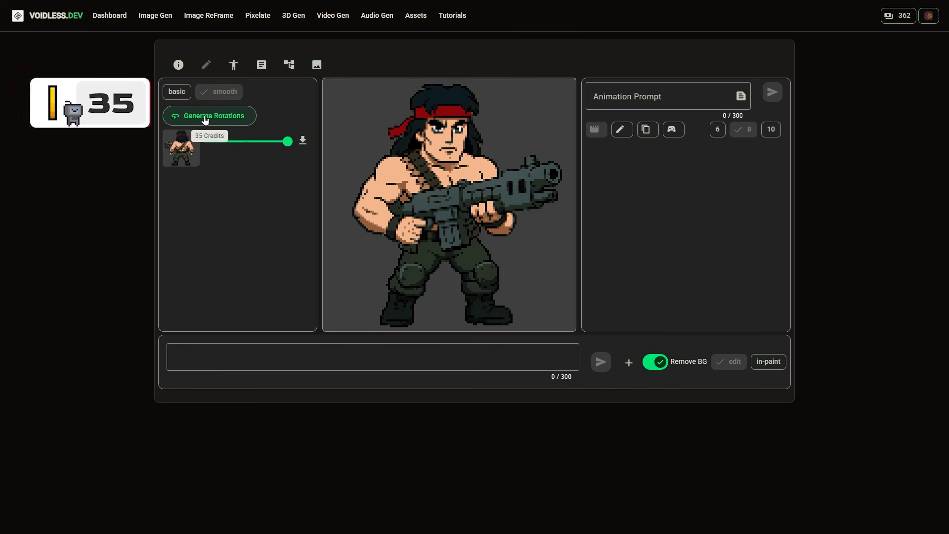
pyautogui.click(213, 116)
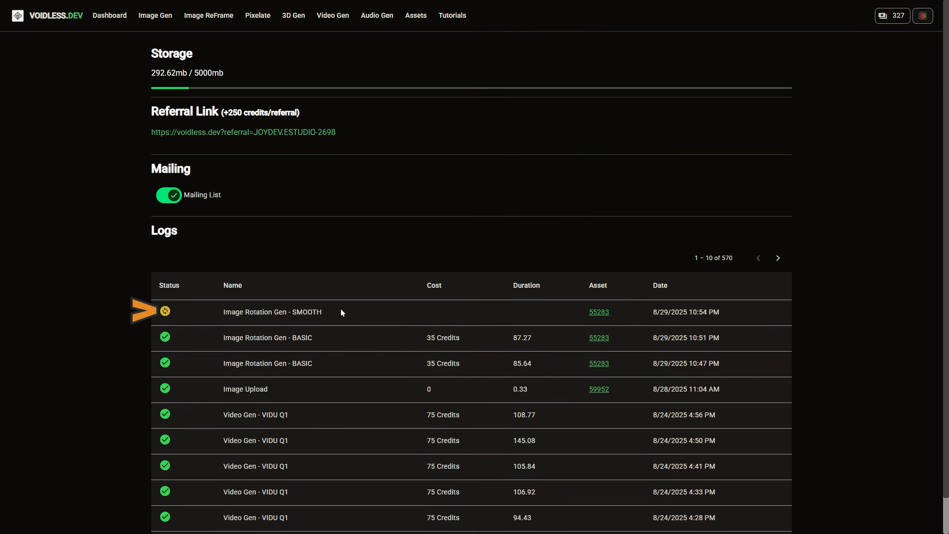
pyautogui.moveTo(340, 312); pyautogui.dragTo(194, 322)
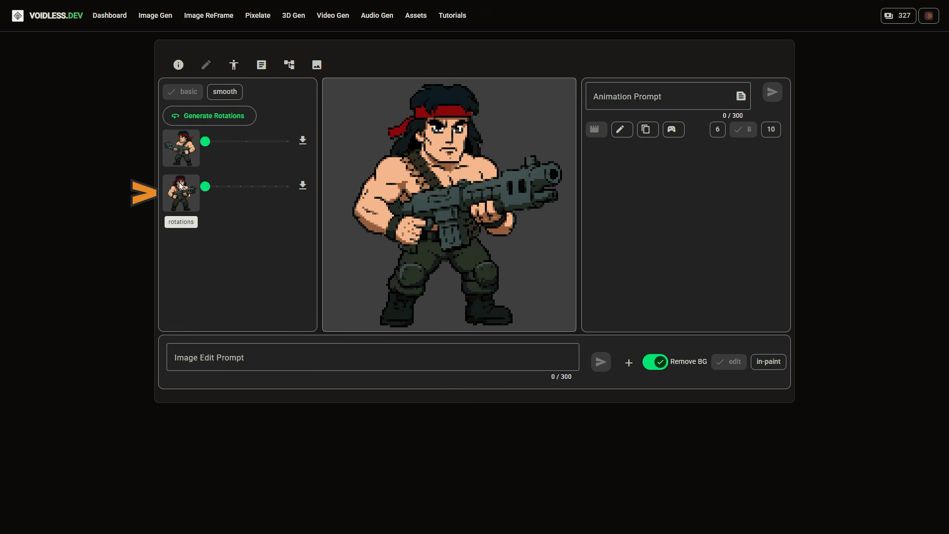
# Step: Preview the warrior's smooth rotations frame by frame through to the last one and download the frames
pyautogui.moveTo(206, 194); pyautogui.dragTo(219, 192)
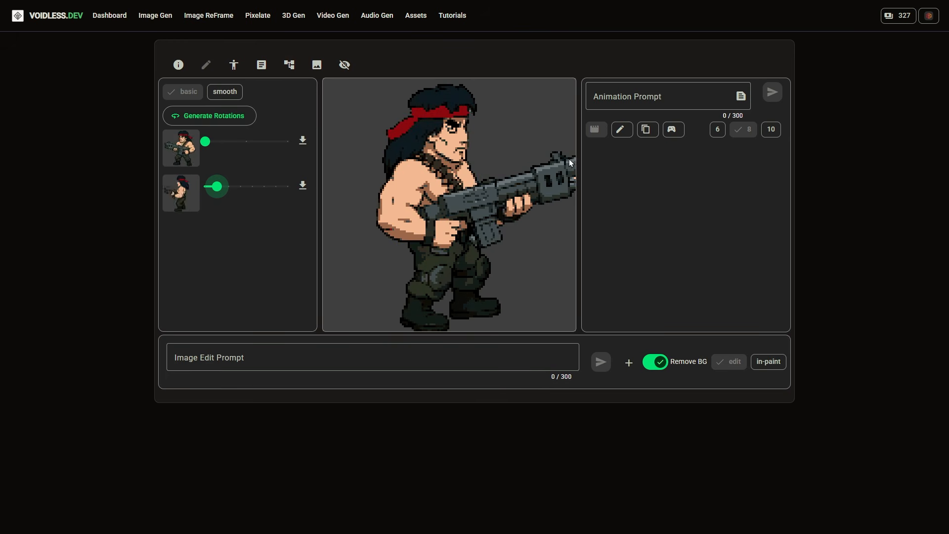
pyautogui.moveTo(574, 173); pyautogui.dragTo(562, 177)
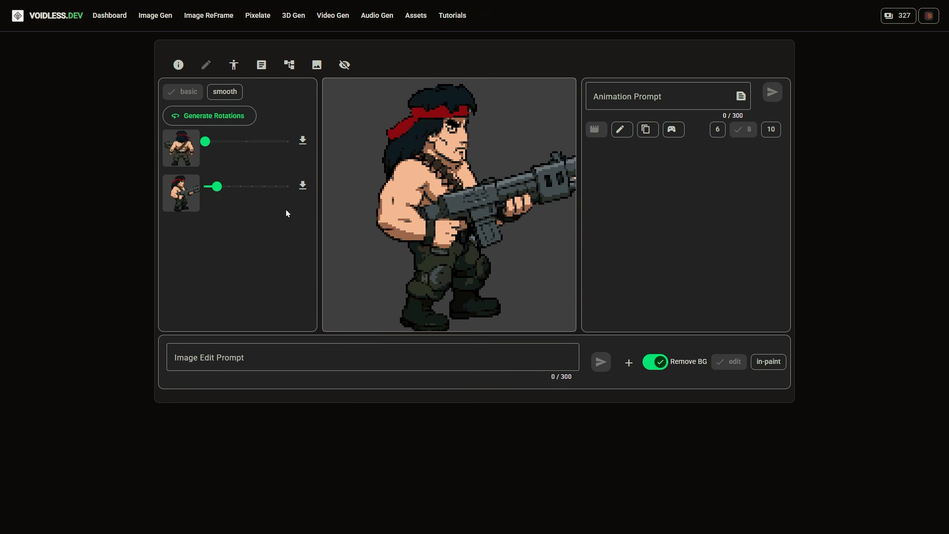
pyautogui.moveTo(218, 188); pyautogui.dragTo(227, 189)
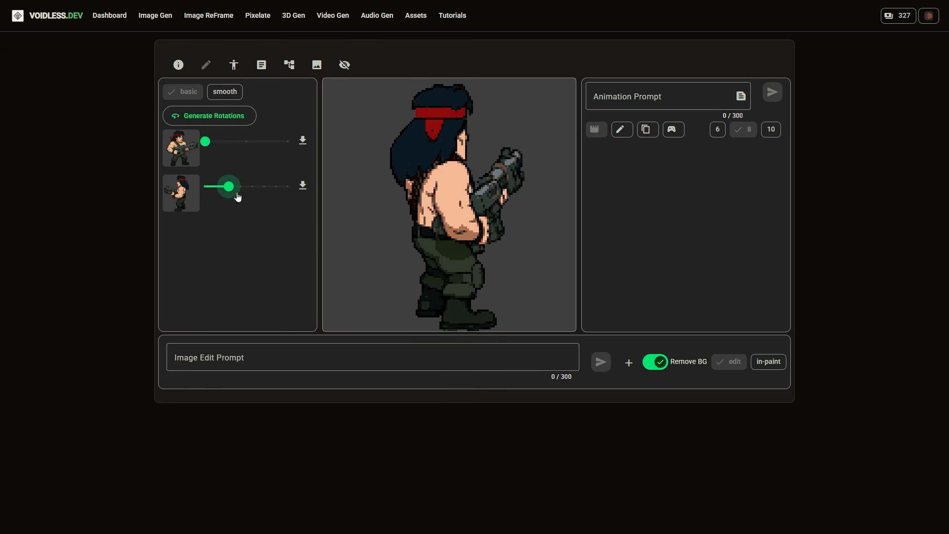
pyautogui.click(241, 194)
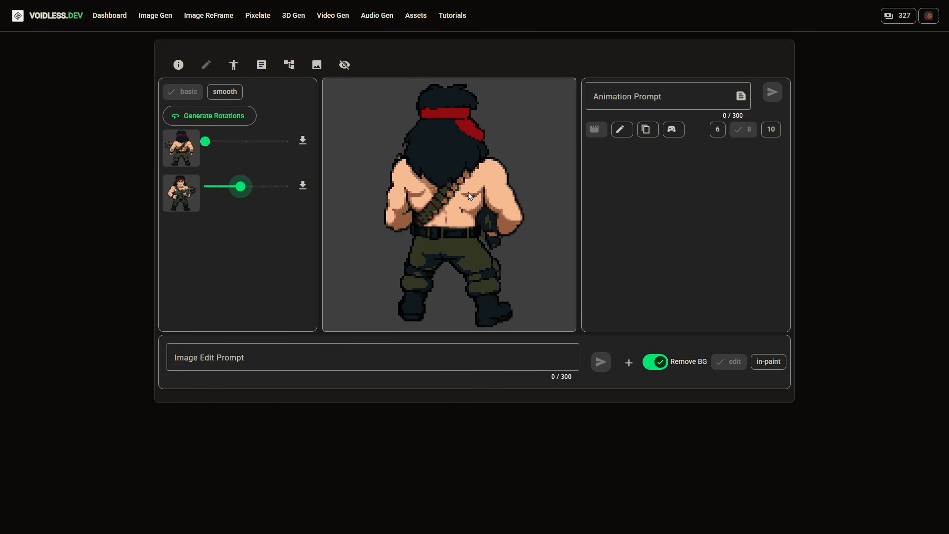
pyautogui.moveTo(247, 192); pyautogui.dragTo(288, 194)
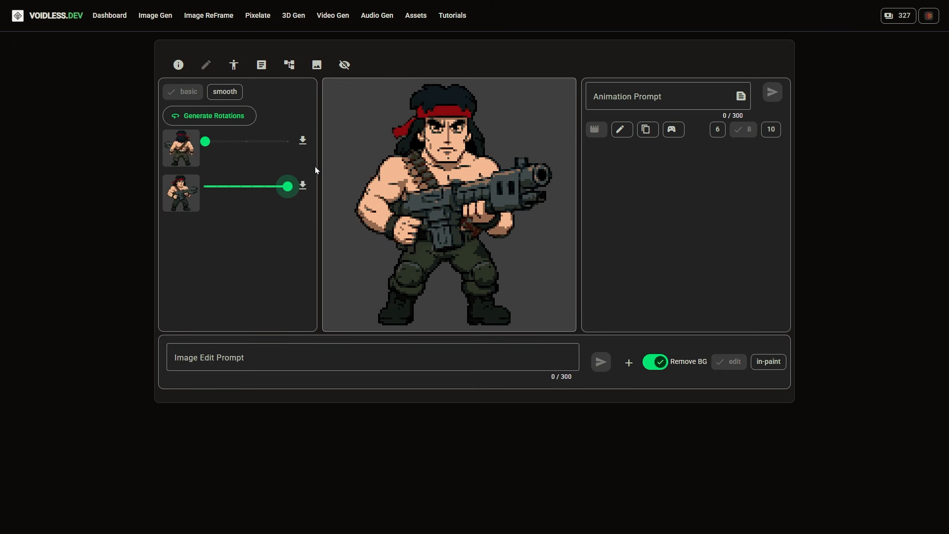
pyautogui.moveTo(285, 191)
pyautogui.mouseDown()
pyautogui.moveTo(205, 200)
pyautogui.moveTo(289, 199)
pyautogui.mouseUp()
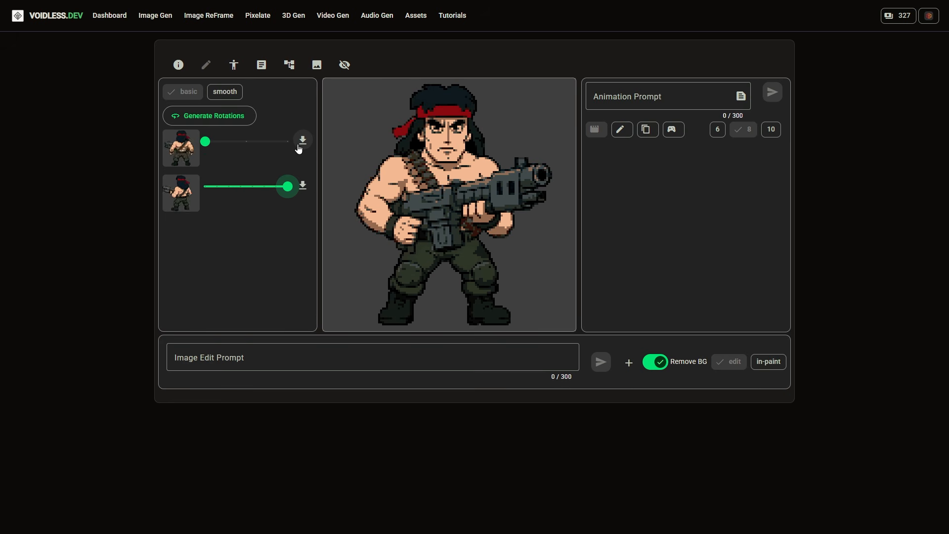
pyautogui.click(309, 182)
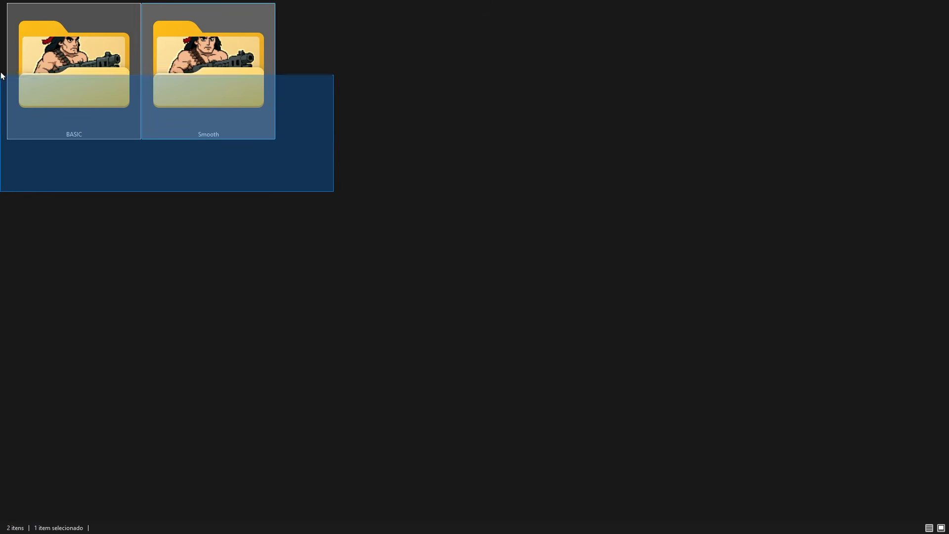
# Step: Switch to the file explorer and inspect the images image_1 to image_3 in the BASIC folder
pyautogui.moveTo(1, 75); pyautogui.dragTo(10, 71)
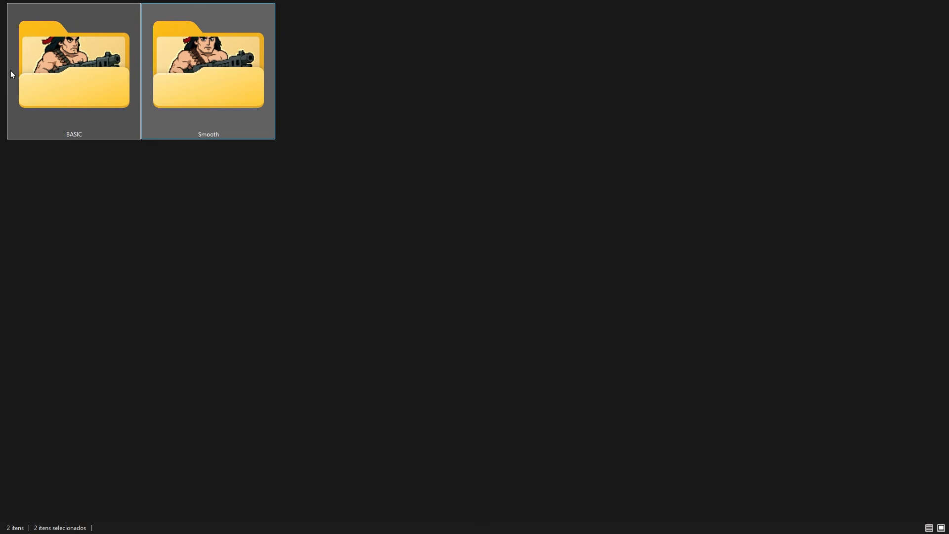
pyautogui.click(293, 206)
pyautogui.doubleClick(93, 92)
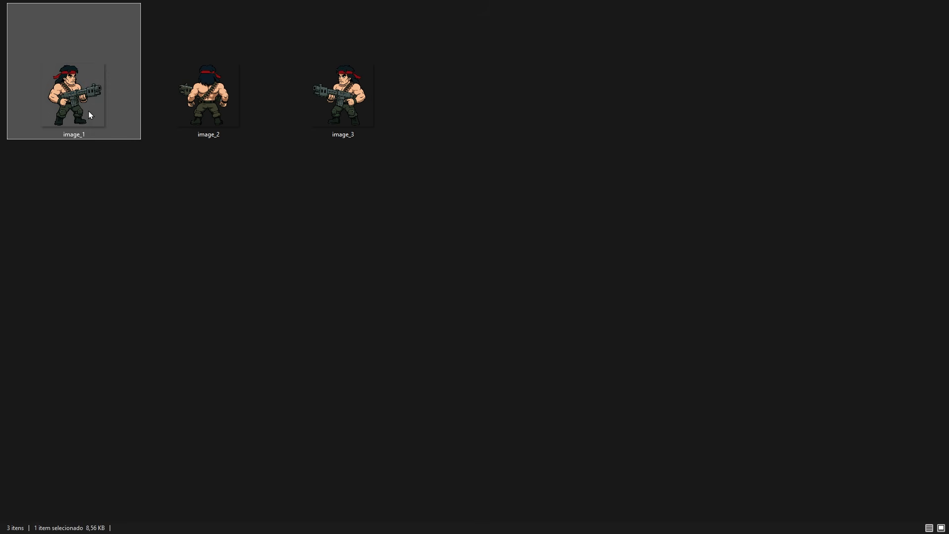
pyautogui.click(225, 123)
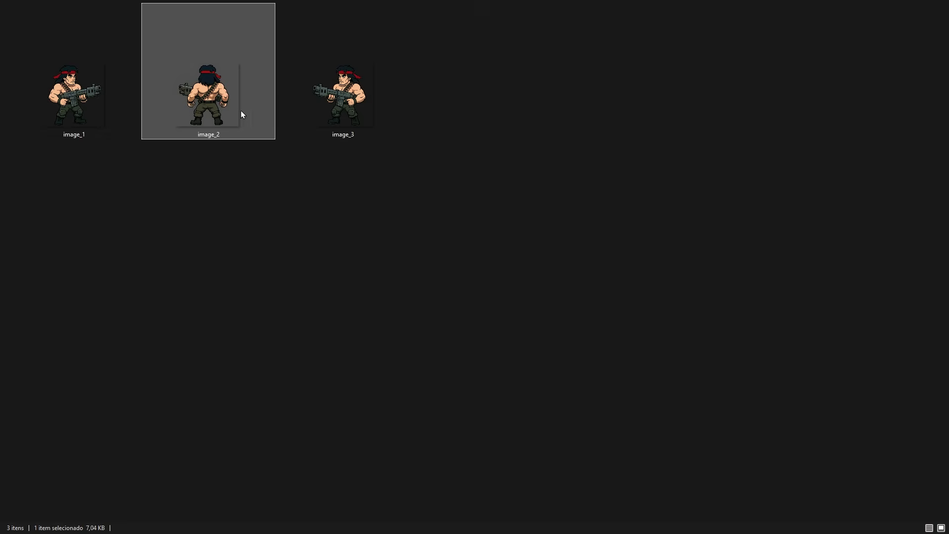
pyautogui.click(360, 116)
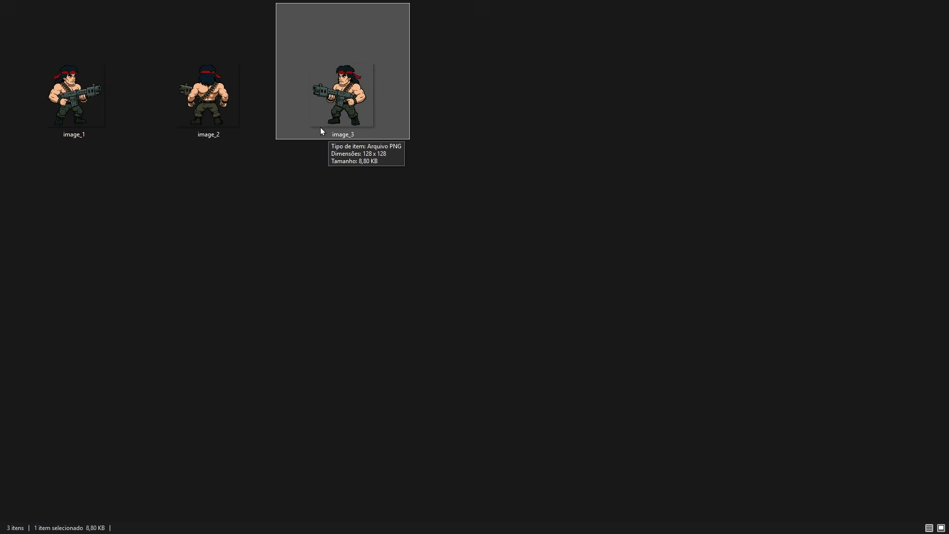
# Step: Go back to the parent folder and inspect the rotation images in the Smooth folder one by one
pyautogui.hotkey('alt', 'Up')
pyautogui.doubleClick(242, 97)
pyautogui.click(84, 113)
pyautogui.click(230, 111)
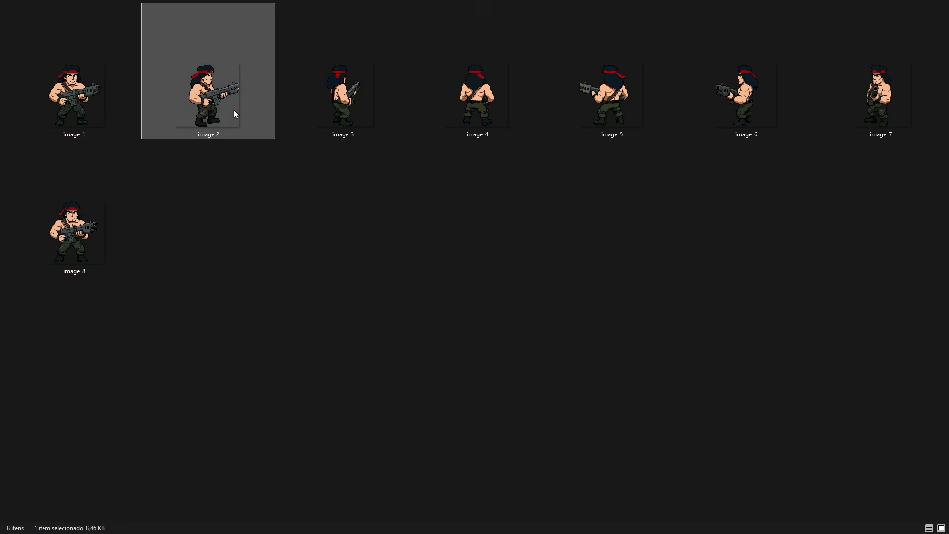
pyautogui.click(373, 110)
pyautogui.click(511, 113)
pyautogui.click(654, 114)
pyautogui.click(778, 92)
pyautogui.click(846, 75)
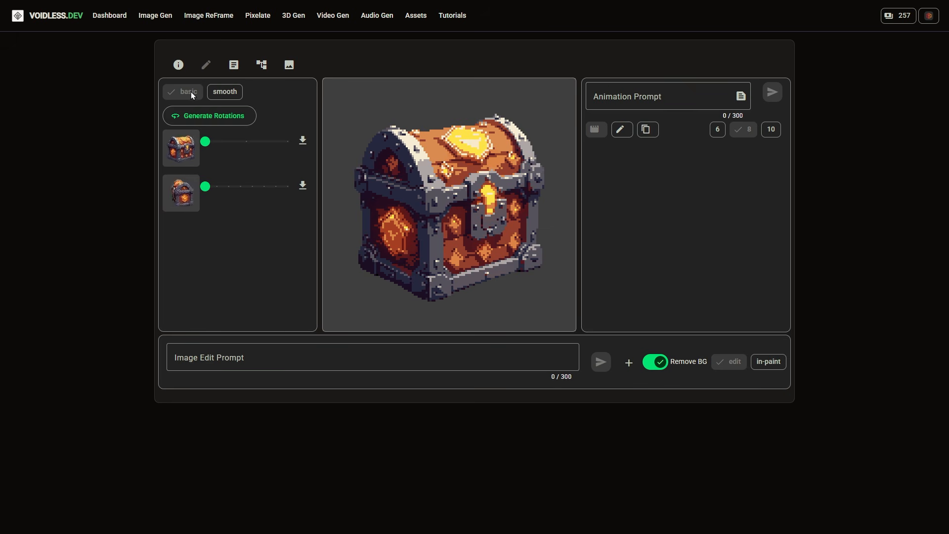
# Step: Preview the treasure chest's basic and smooth rotations through to their last frames in the image editor
pyautogui.moveTo(225, 145); pyautogui.dragTo(288, 144)
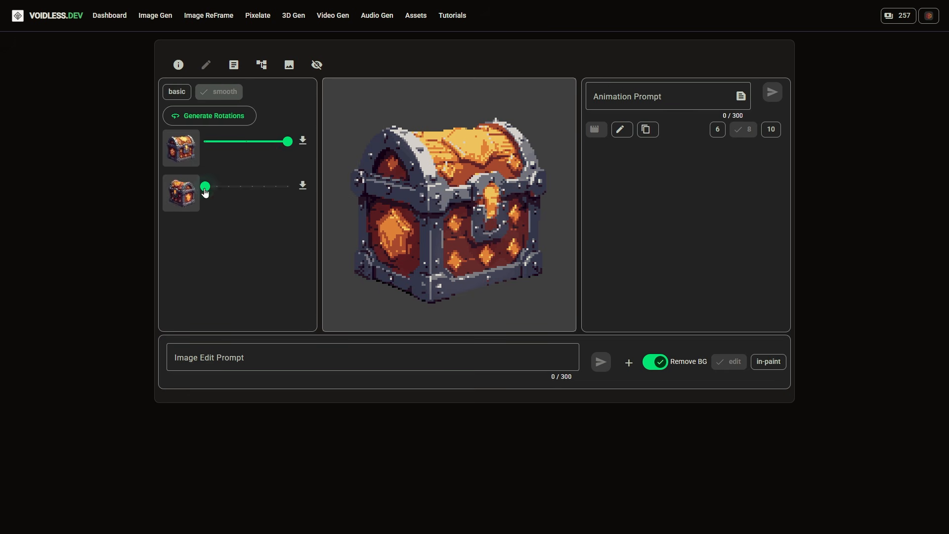
pyautogui.moveTo(205, 191); pyautogui.dragTo(295, 199)
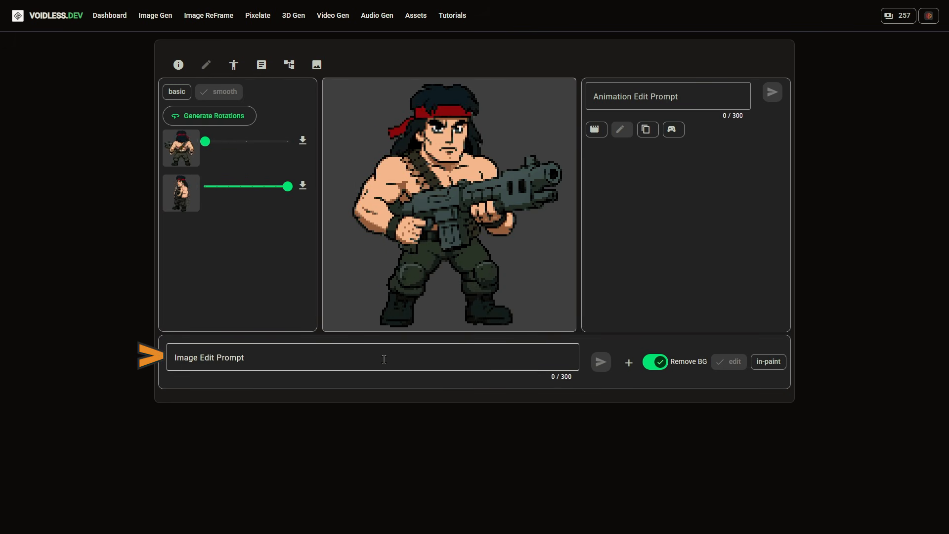
# Step: Generate an edit of the warrior with the prompt "make an outfit like a cyborg" and view the result
pyautogui.click(383, 360)
pyautogui.write('make an outfit like a cyborg')
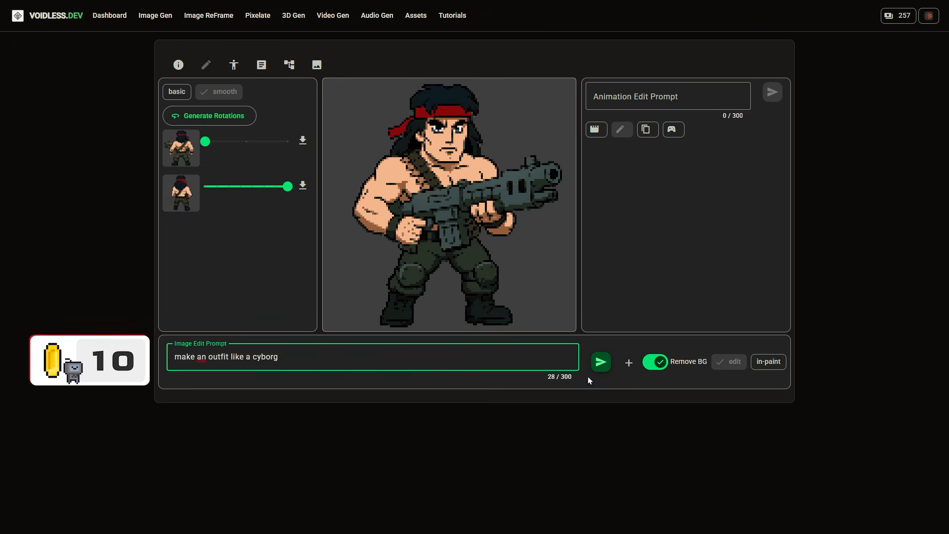
pyautogui.click(600, 365)
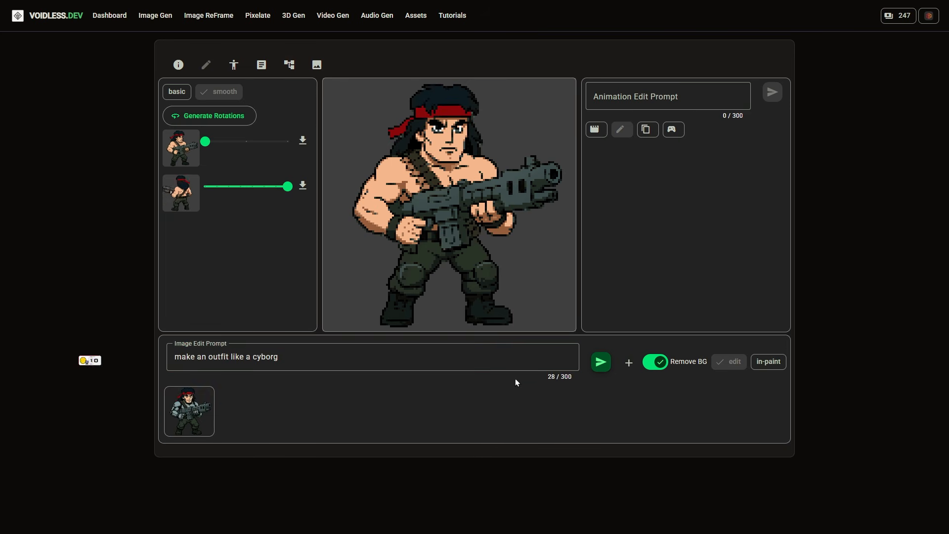
pyautogui.click(193, 409)
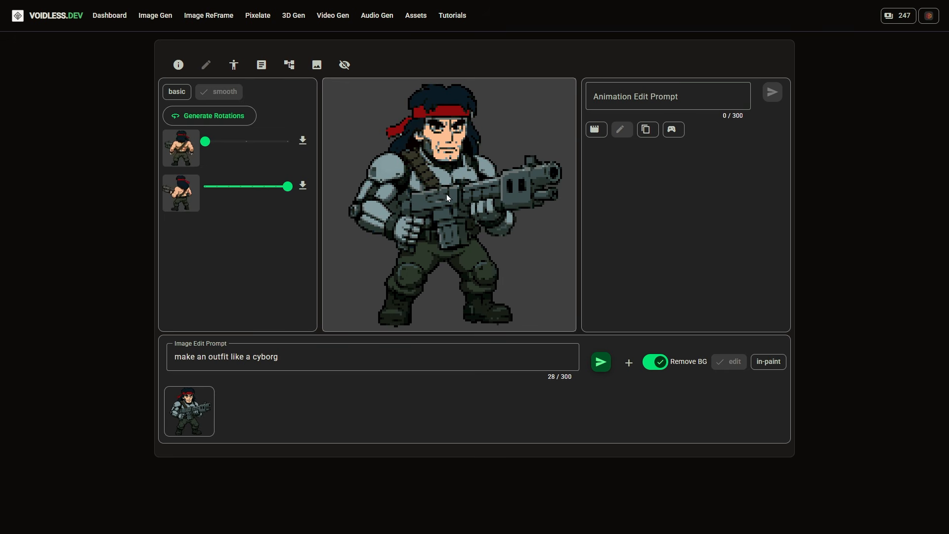
# Step: Return to the original warrior, generate an edit with "make a camouflaged outfit with bushes and moss" and view it
pyautogui.click(316, 73)
pyautogui.tripleClick(304, 356)
pyautogui.write('make a camouflaged outfit with bushes and moss')
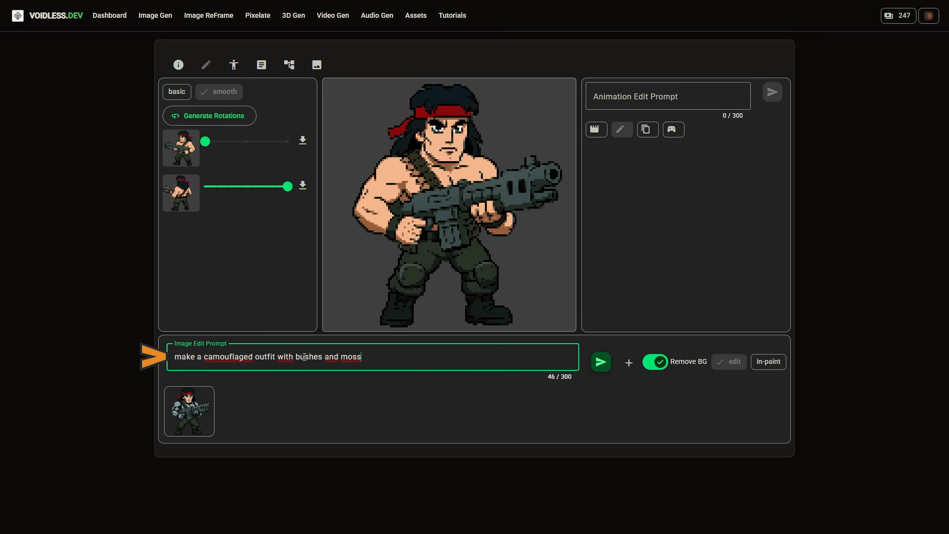
pyautogui.click(598, 367)
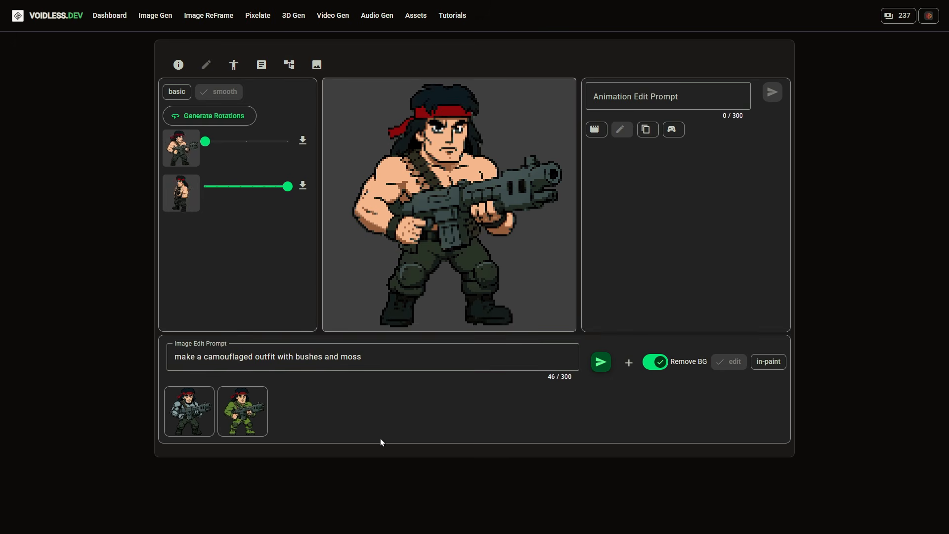
pyautogui.click(239, 419)
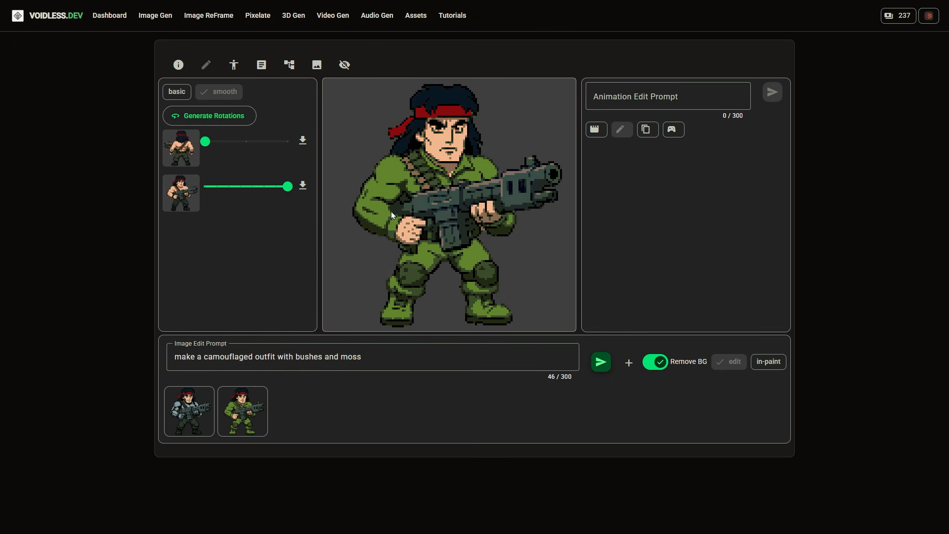
# Step: Generate an edit of the original warrior with "make an outfit like a Japanese samurai" and compare it with the cyborg and camouflage versions
pyautogui.click(316, 65)
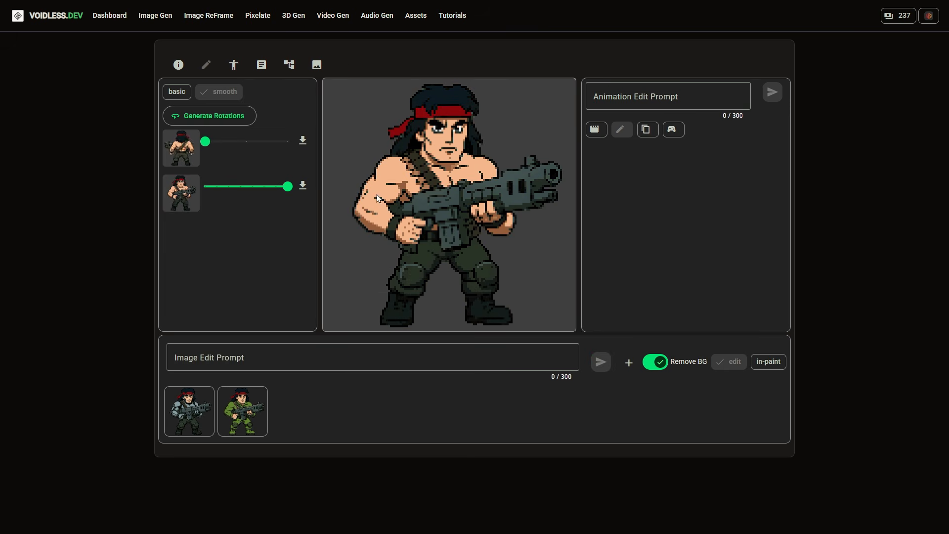
pyautogui.click(337, 357)
pyautogui.write('make an outfit like a Japanese samurai')
pyautogui.click(601, 362)
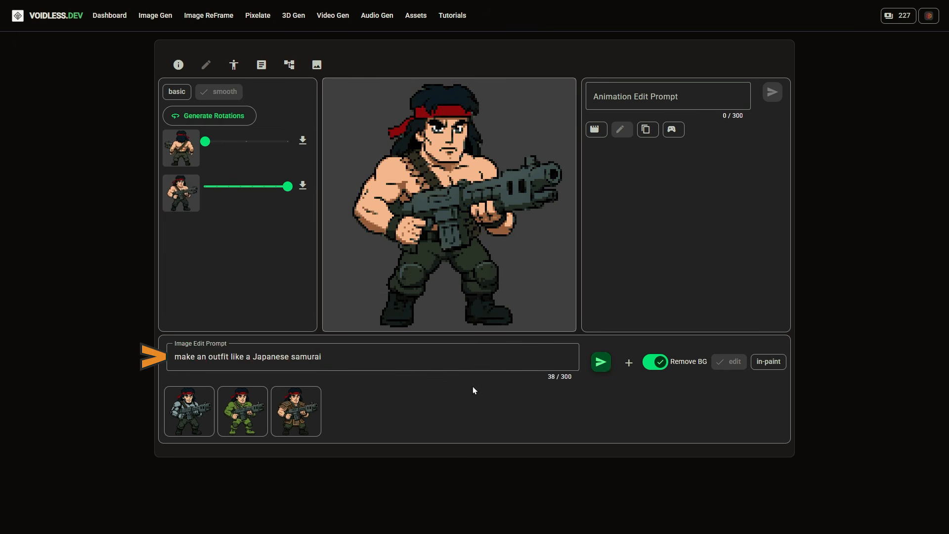
pyautogui.click(297, 411)
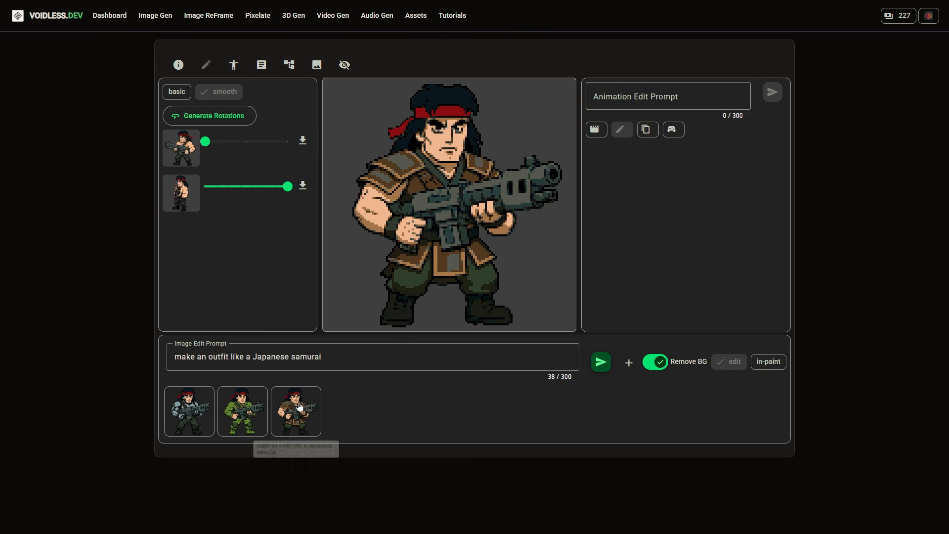
pyautogui.click(192, 408)
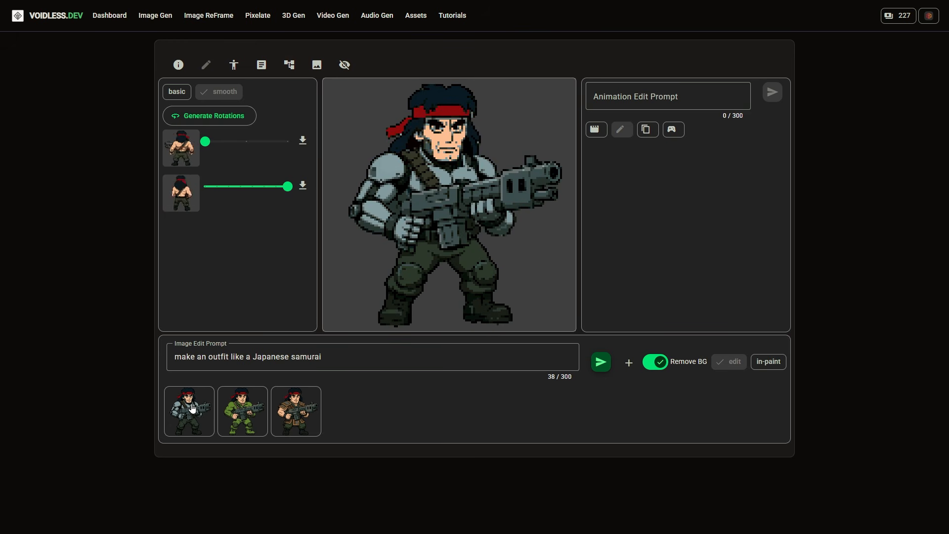
pyautogui.click(242, 414)
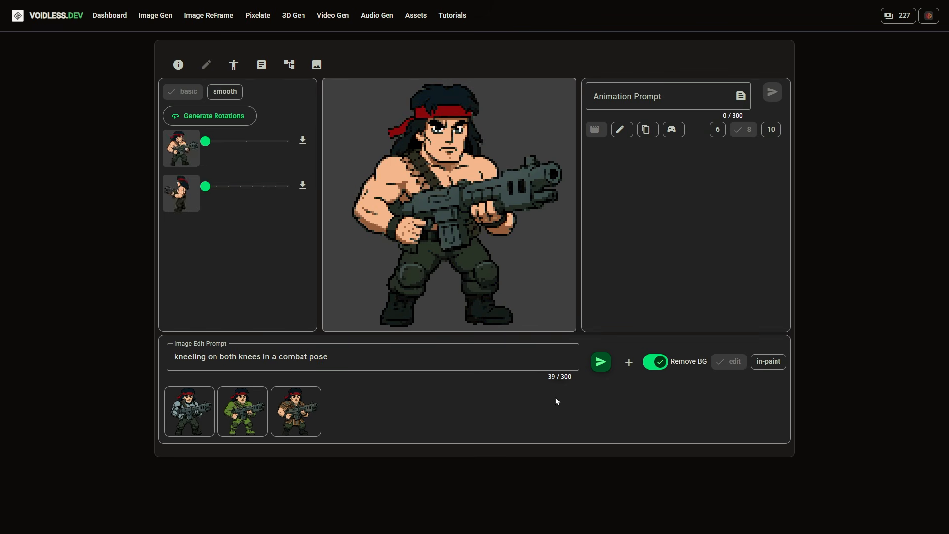
# Step: Generate two pose edits of the original warrior: "kneeling on both knees in a combat pose" and "lying down in a combat pose"
pyautogui.click(601, 362)
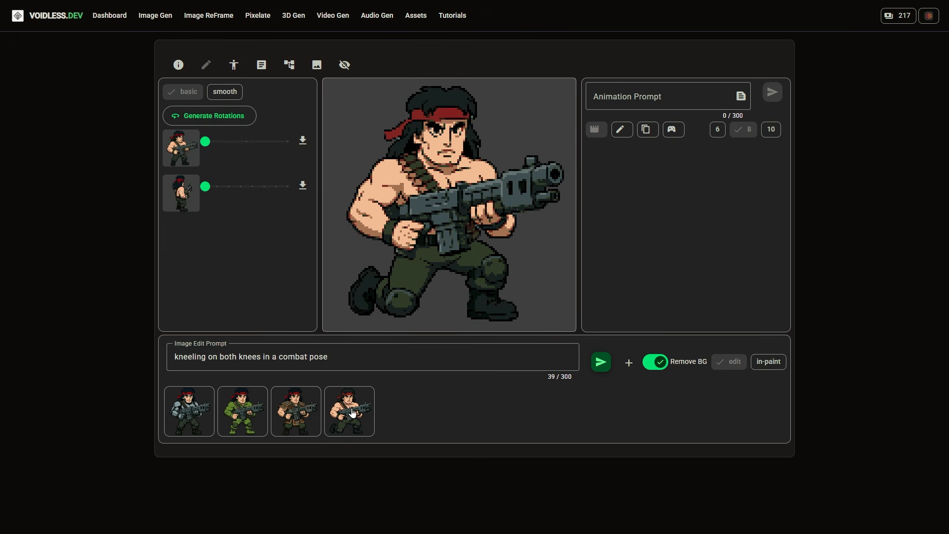
pyautogui.click(319, 69)
pyautogui.write('lying down')
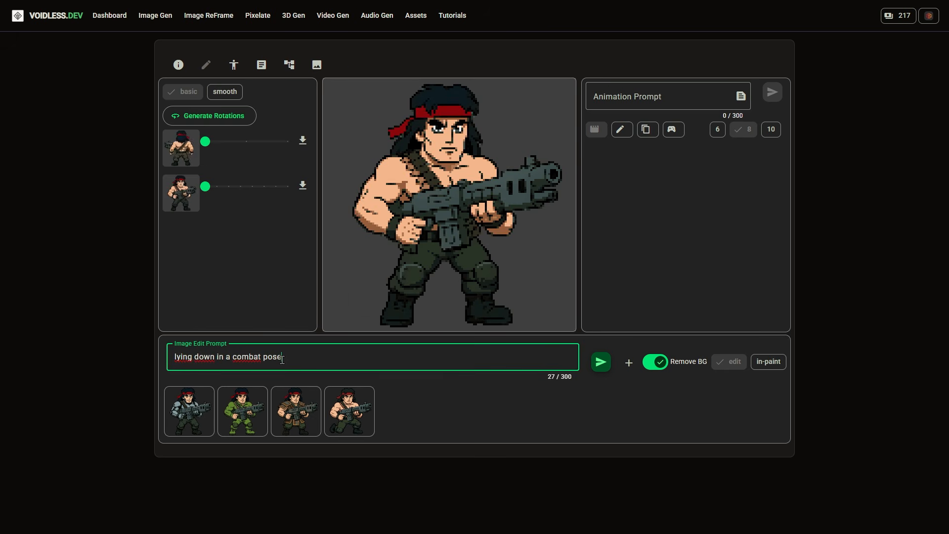
pyautogui.moveTo(281, 357); pyautogui.dragTo(261, 360)
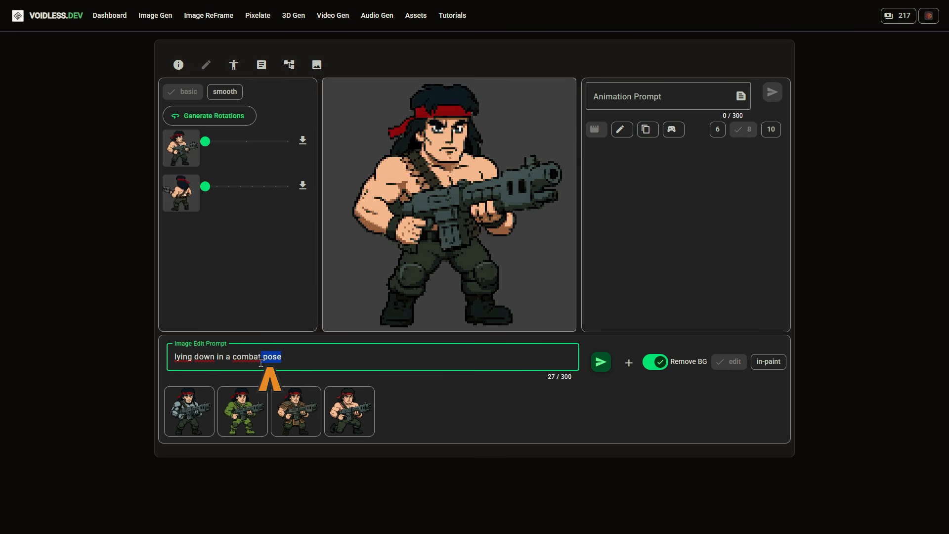
pyautogui.click(502, 396)
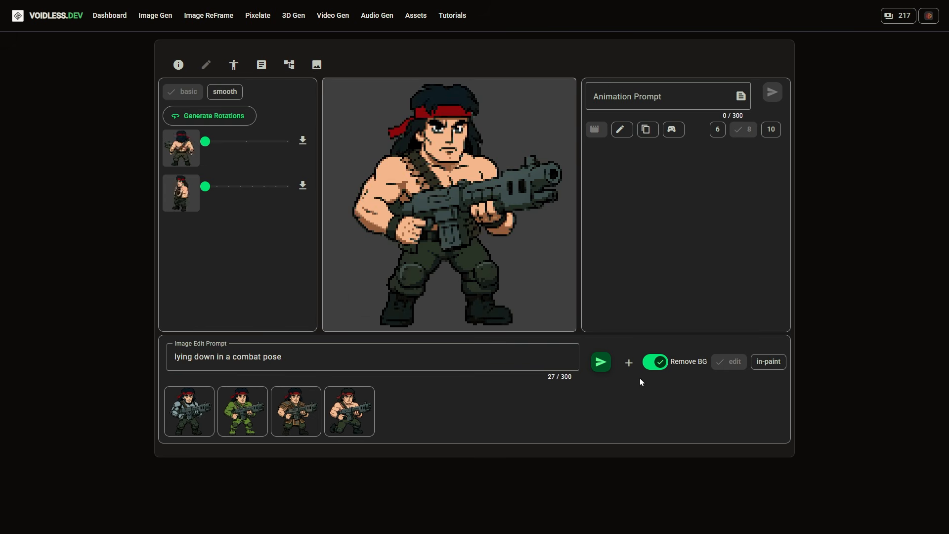
pyautogui.click(601, 365)
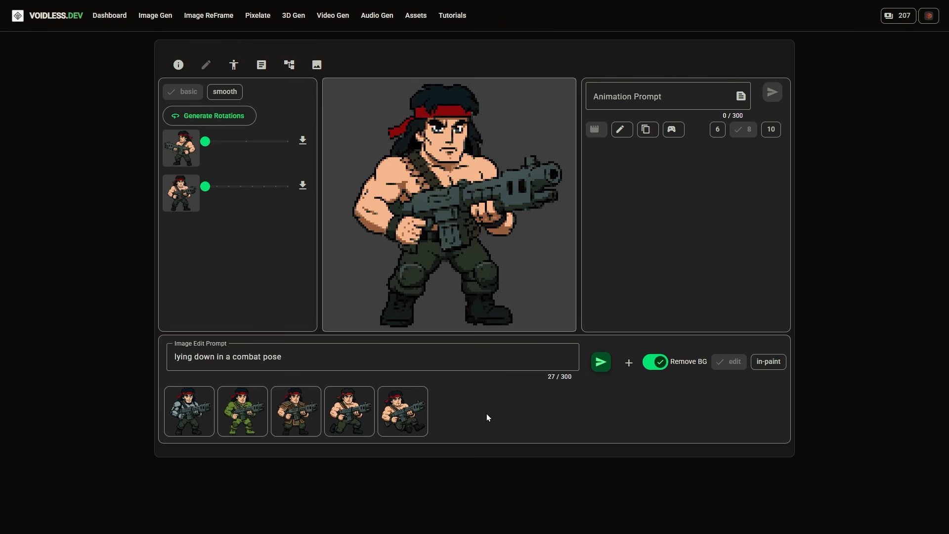
# Step: View the generated lying-down and kneeling pose edits of the warrior and compare them
pyautogui.click(408, 415)
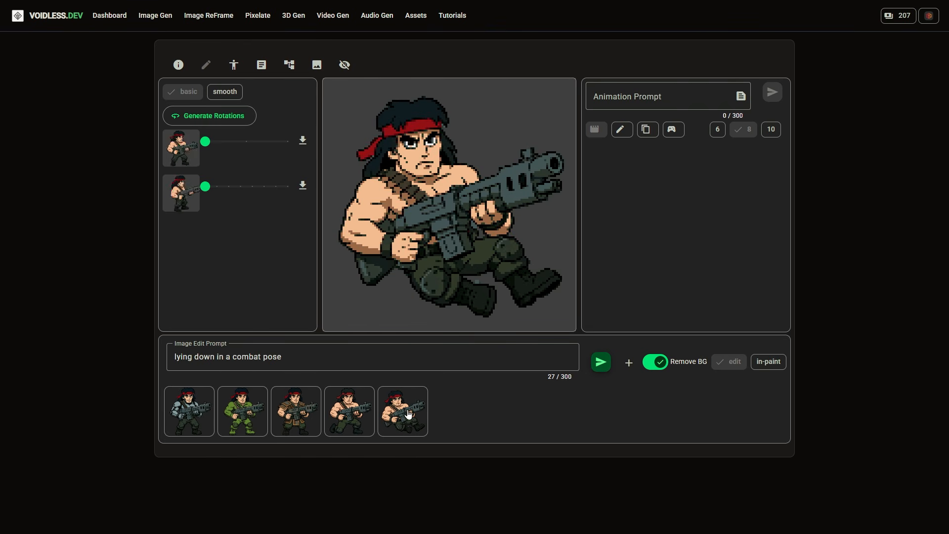
pyautogui.click(360, 412)
pyautogui.click(412, 413)
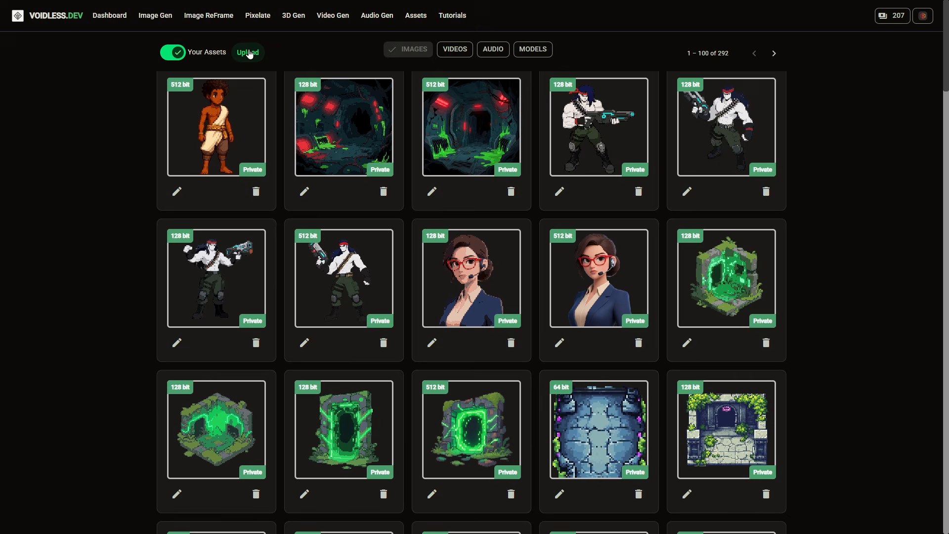
# Step: Upload the BG scene and the Cavalo horse image from the Sprite folder as new assets
pyautogui.click(249, 55)
pyautogui.click(206, 69)
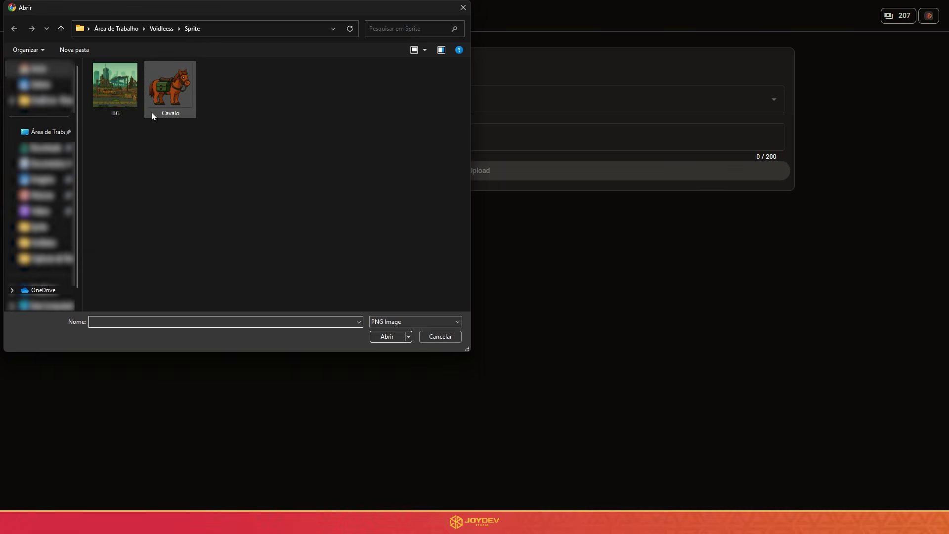
pyautogui.click(134, 106)
pyautogui.click(387, 336)
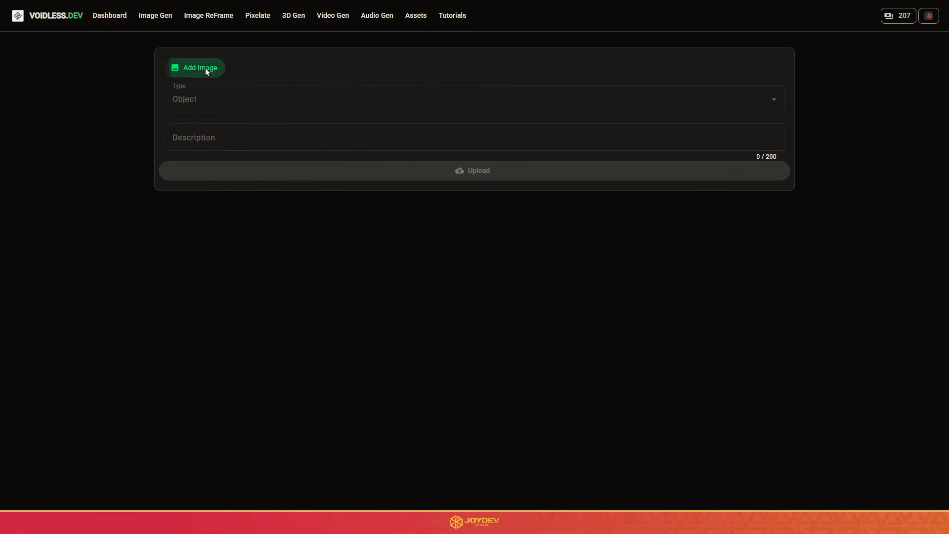
pyautogui.click(206, 67)
pyautogui.click(387, 337)
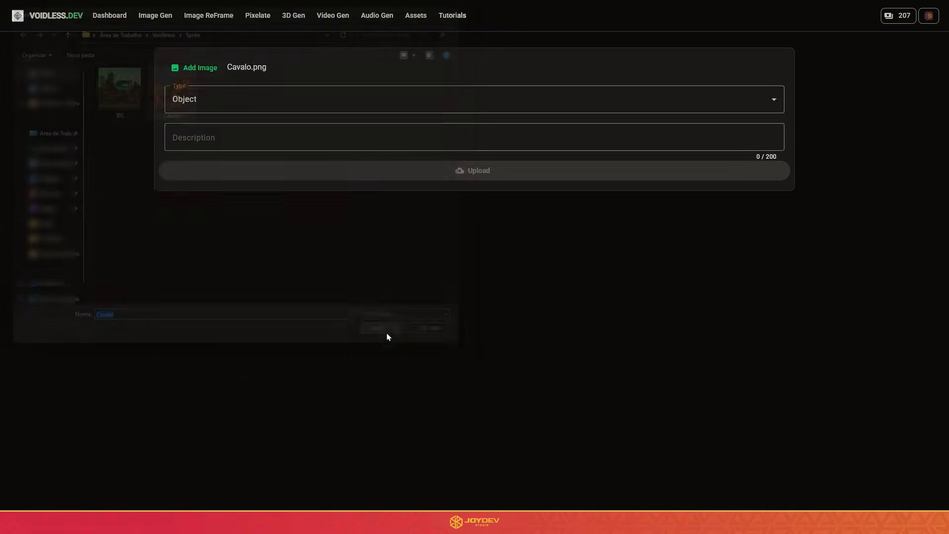
pyautogui.click(475, 169)
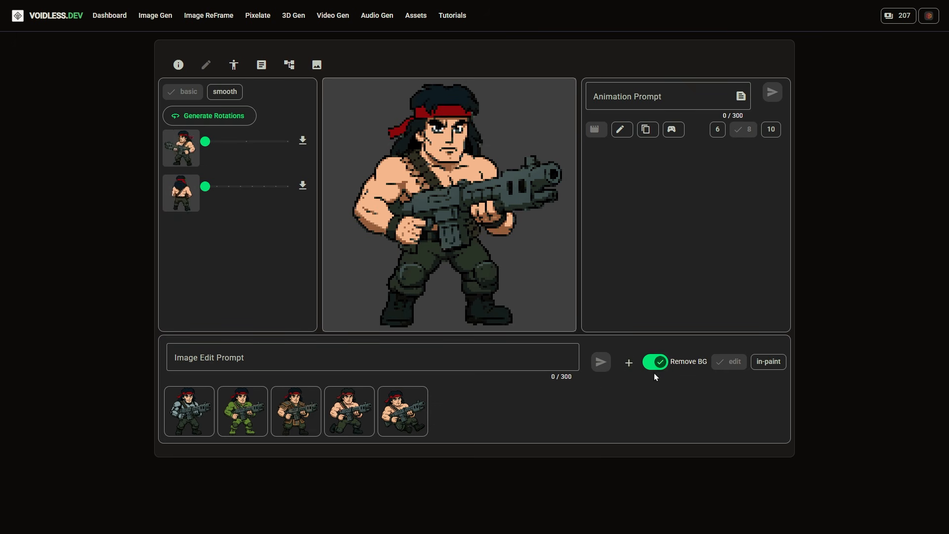
# Step: Add the 128 bit horse asset as the second image to combine with the warrior
pyautogui.click(629, 364)
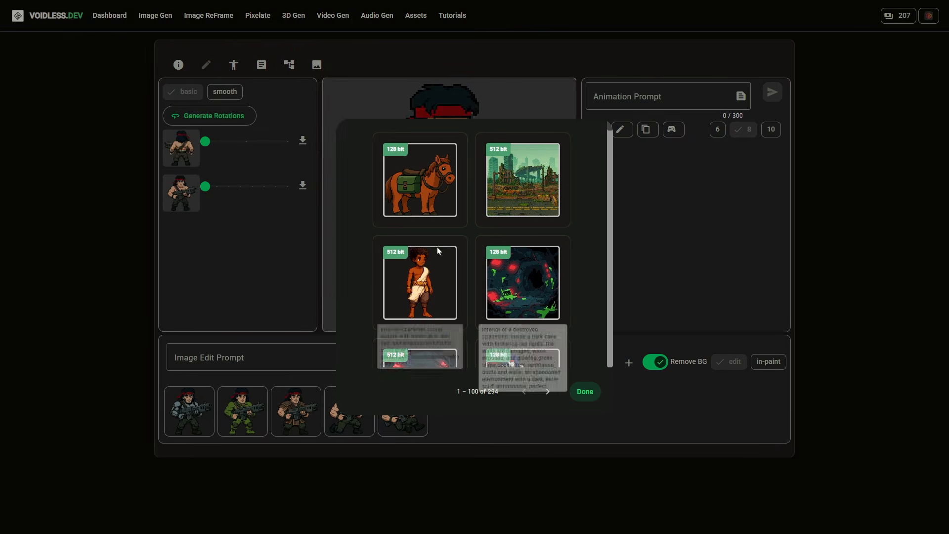
pyautogui.click(428, 182)
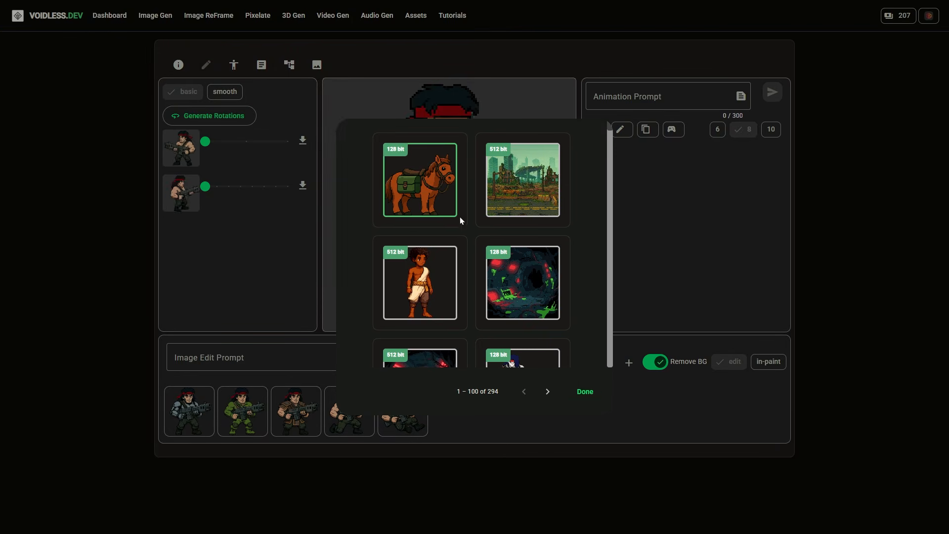
pyautogui.click(586, 392)
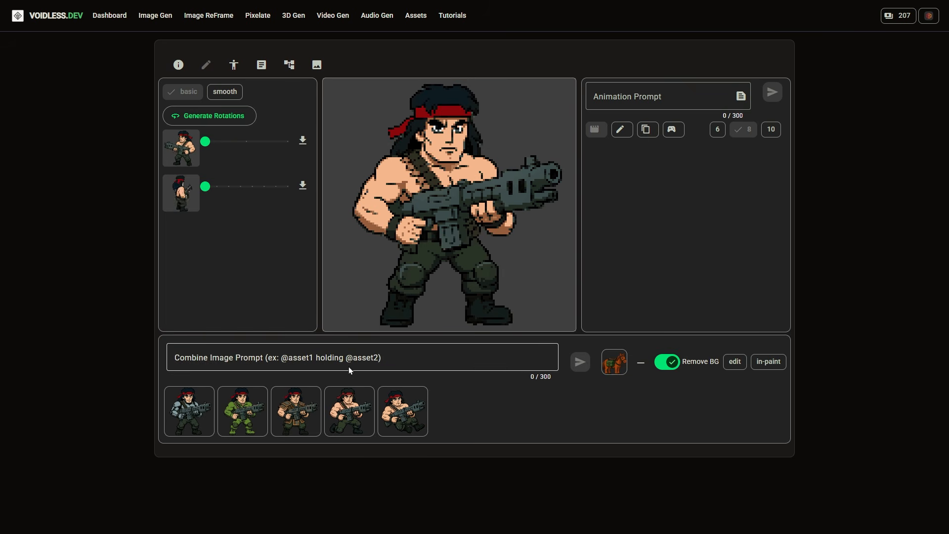
pyautogui.click(373, 357)
pyautogui.write('Place the @asset1 character with the weapon on his back, on top of the horse holding the rein @asset2')
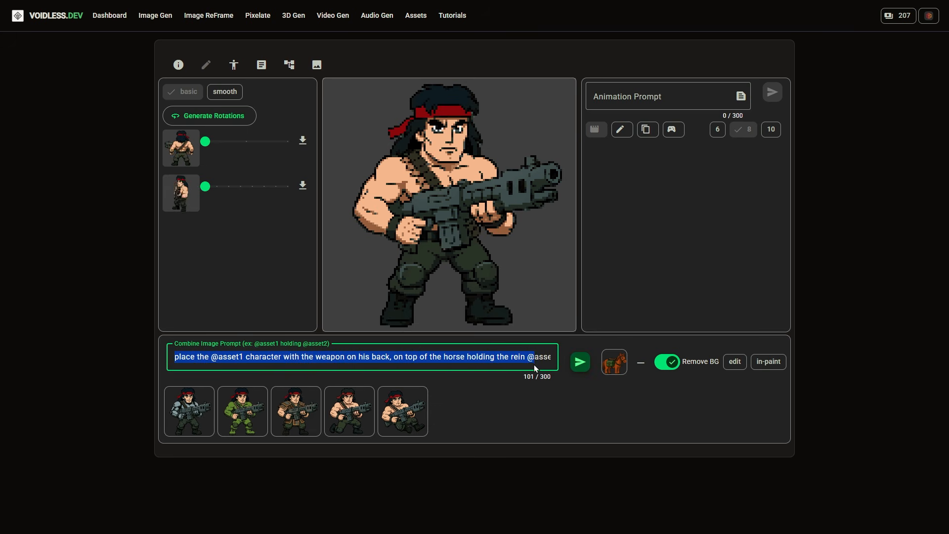
pyautogui.click(481, 374)
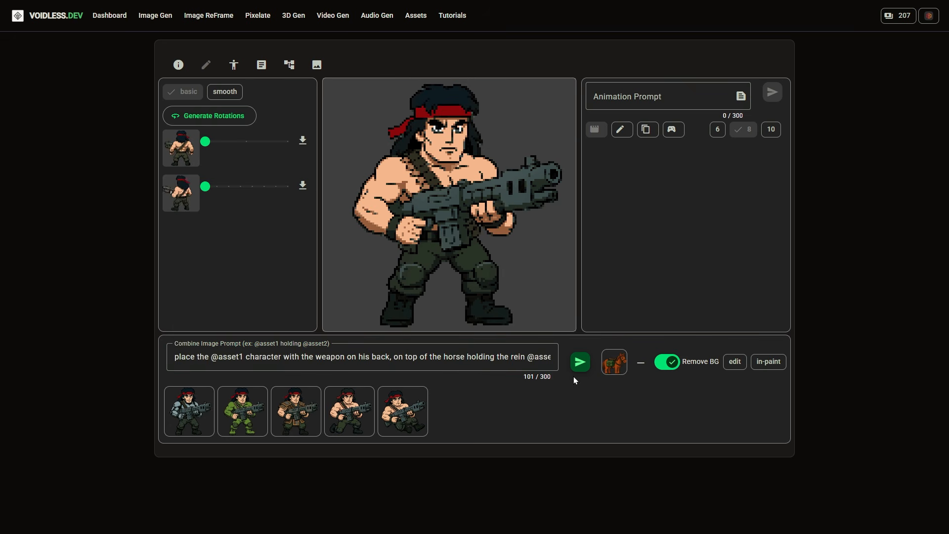
pyautogui.click(581, 366)
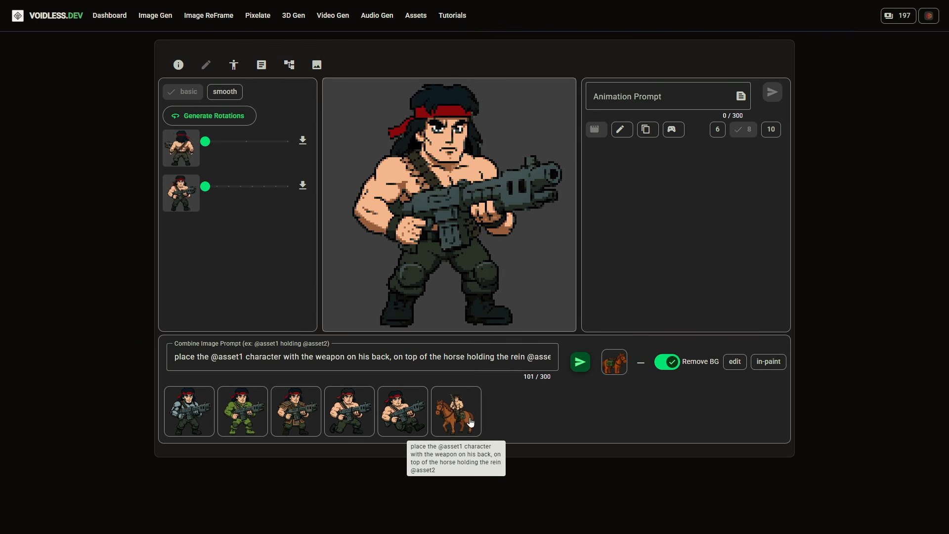
pyautogui.click(459, 410)
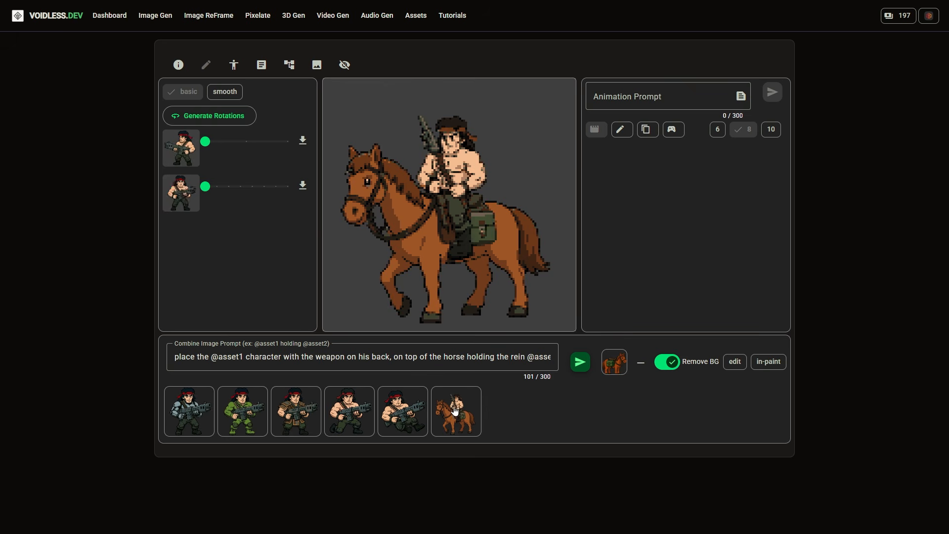
pyautogui.click(317, 65)
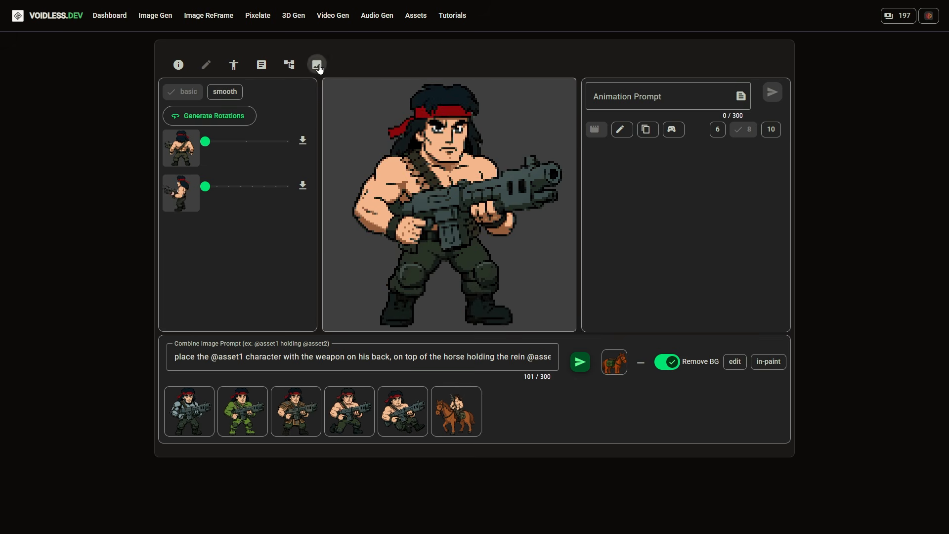
pyautogui.click(640, 363)
pyautogui.click(627, 362)
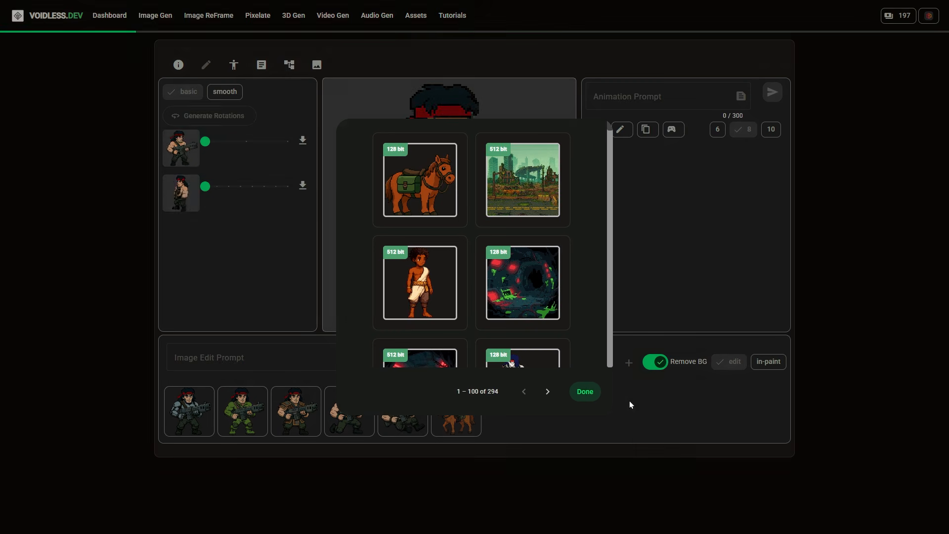
pyautogui.click(521, 183)
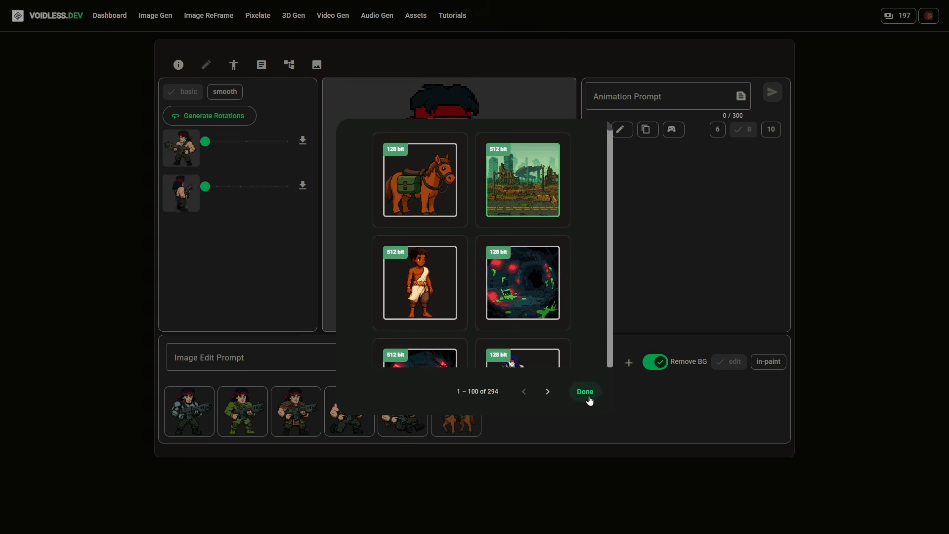
pyautogui.click(586, 392)
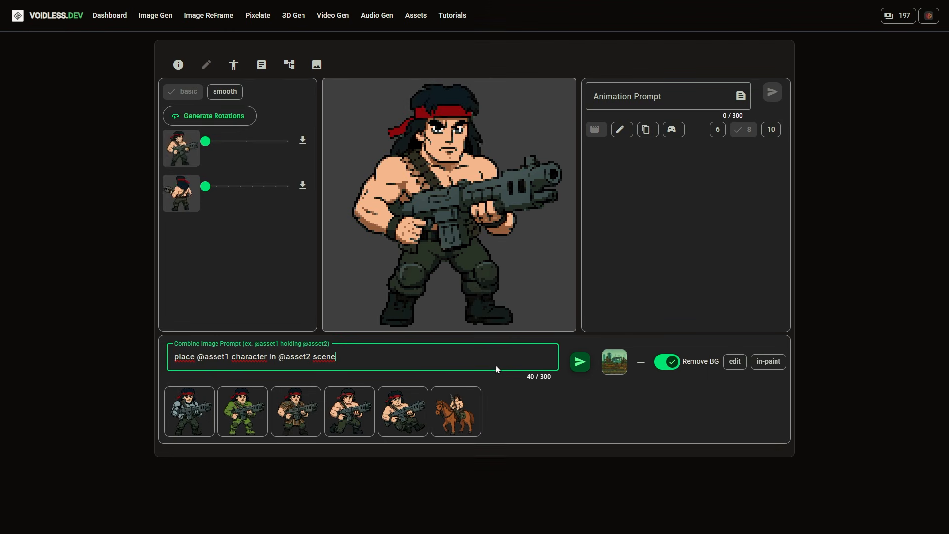
pyautogui.click(580, 362)
pyautogui.click(515, 412)
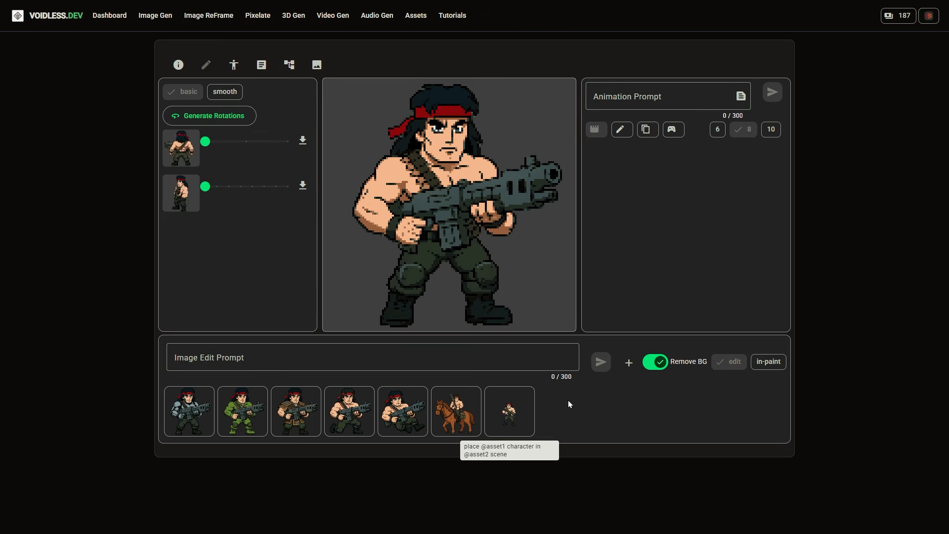
pyautogui.click(629, 365)
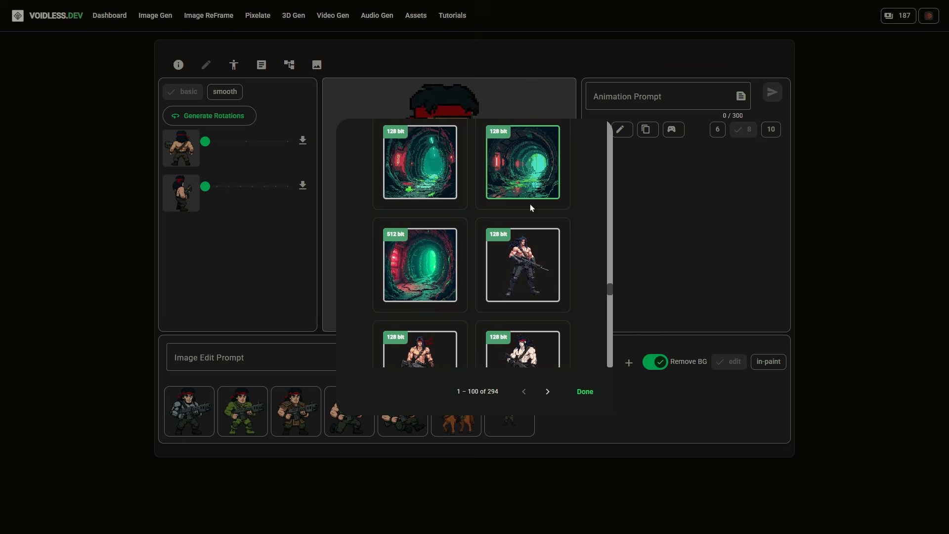
pyautogui.click(573, 391)
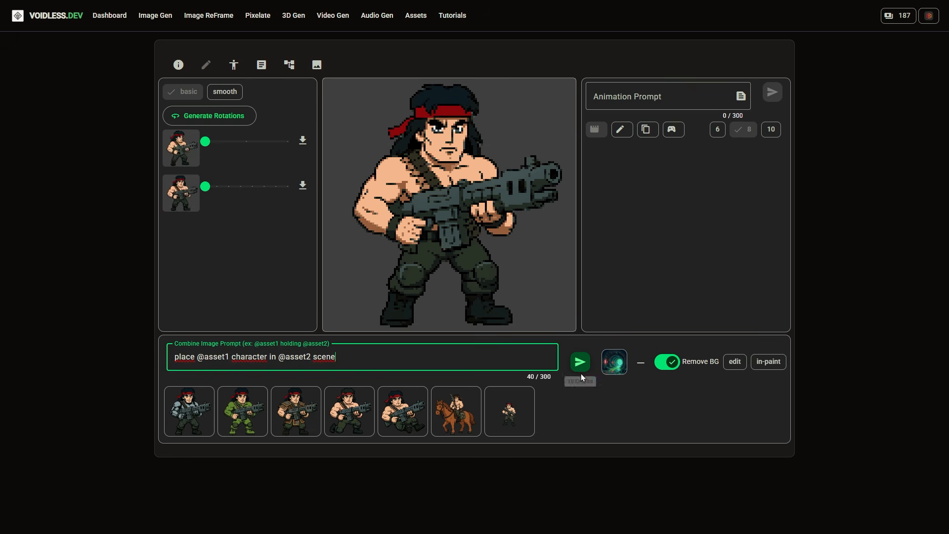
pyautogui.click(581, 372)
pyautogui.click(569, 418)
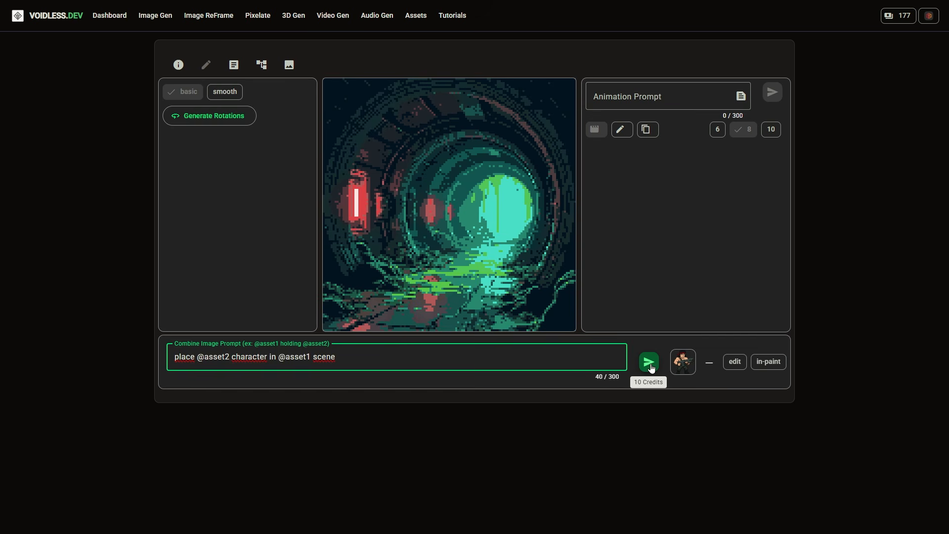
pyautogui.click(651, 366)
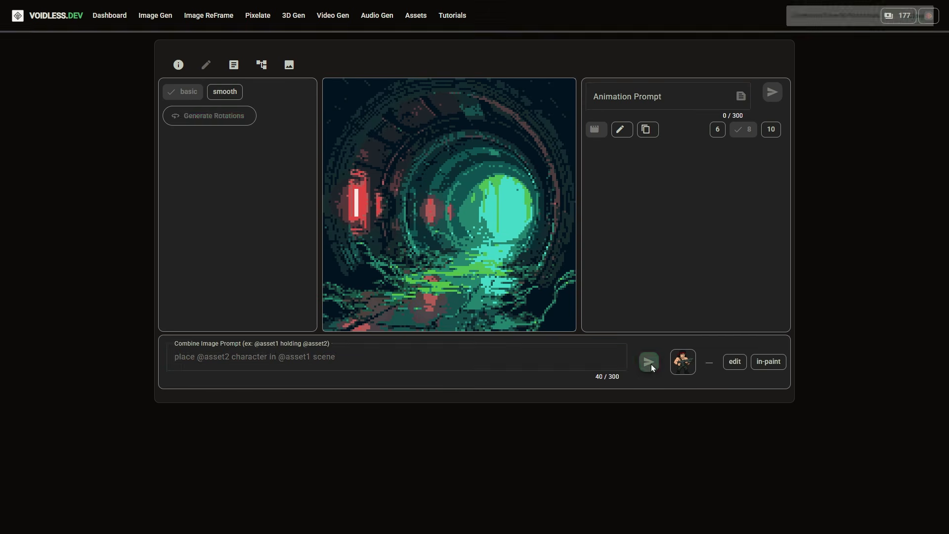
pyautogui.click(182, 420)
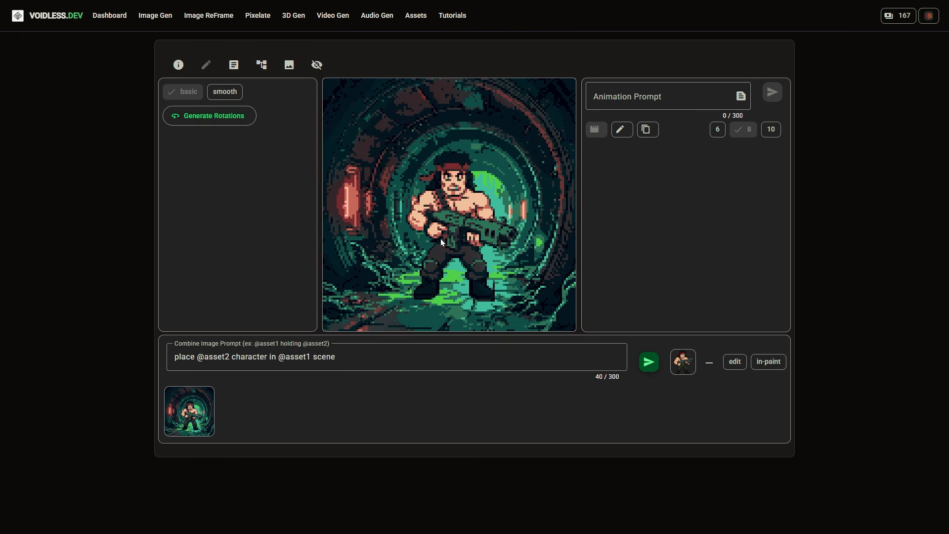
pyautogui.click(701, 364)
pyautogui.click(505, 276)
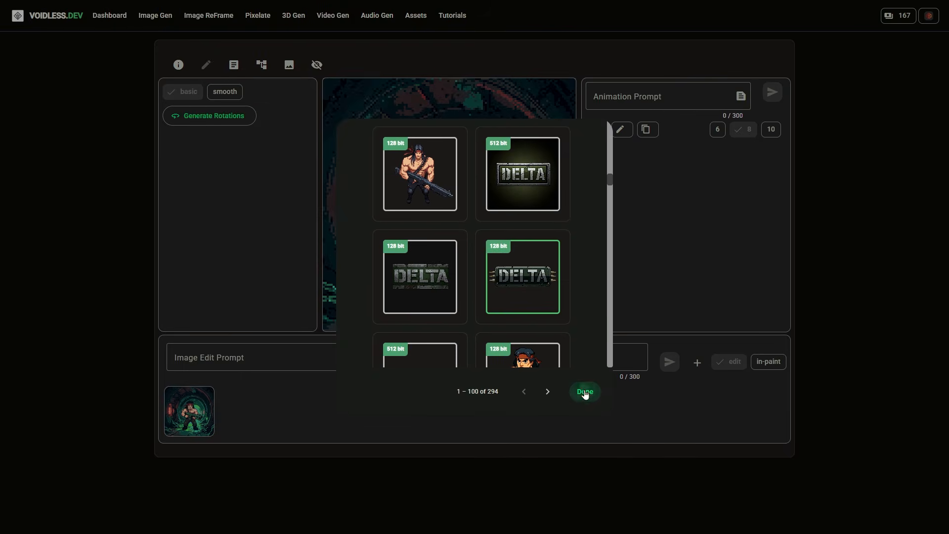
pyautogui.click(585, 392)
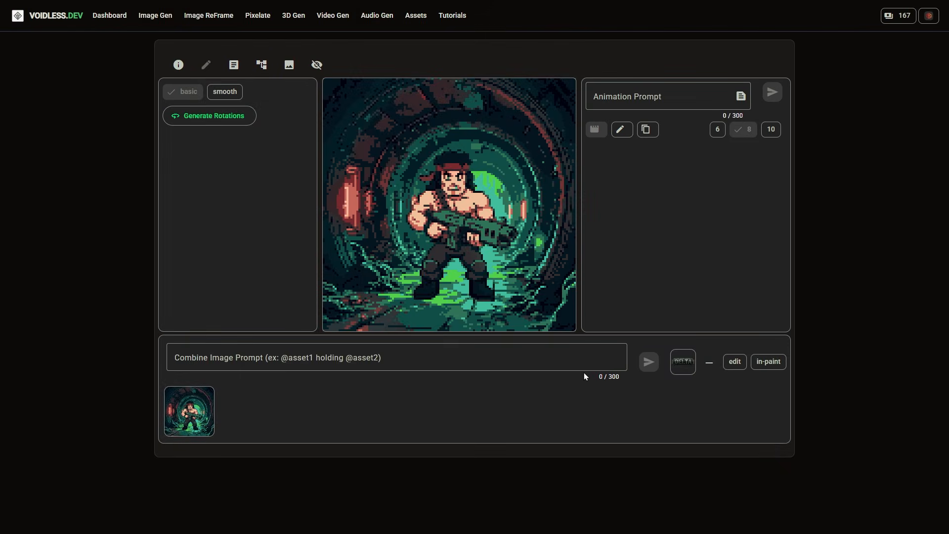
pyautogui.click(355, 367)
pyautogui.write('place the @asset2 logo at the top of the @asset1 scene')
pyautogui.click(646, 362)
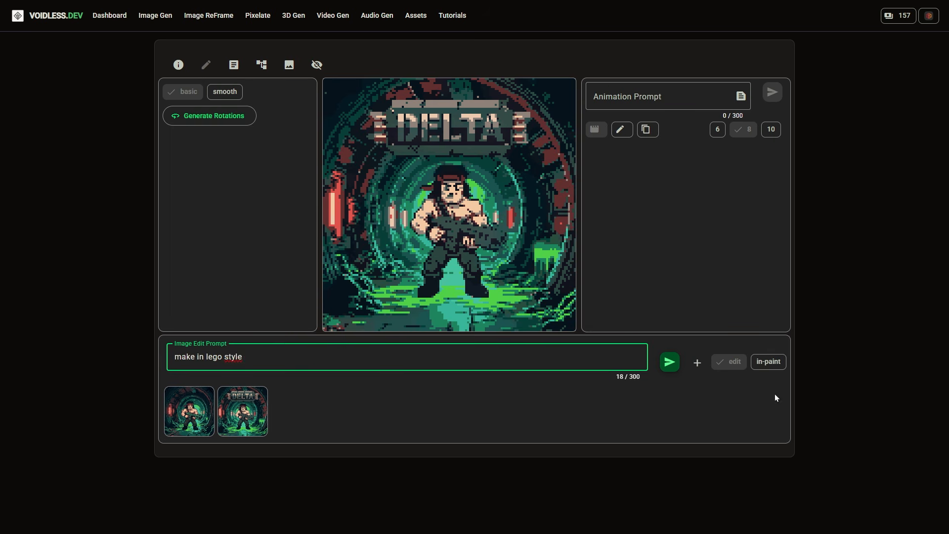
# Step: Generate an edit of the DELTA tunnel scene with the prompt "make in lego style" and view it
pyautogui.click(667, 366)
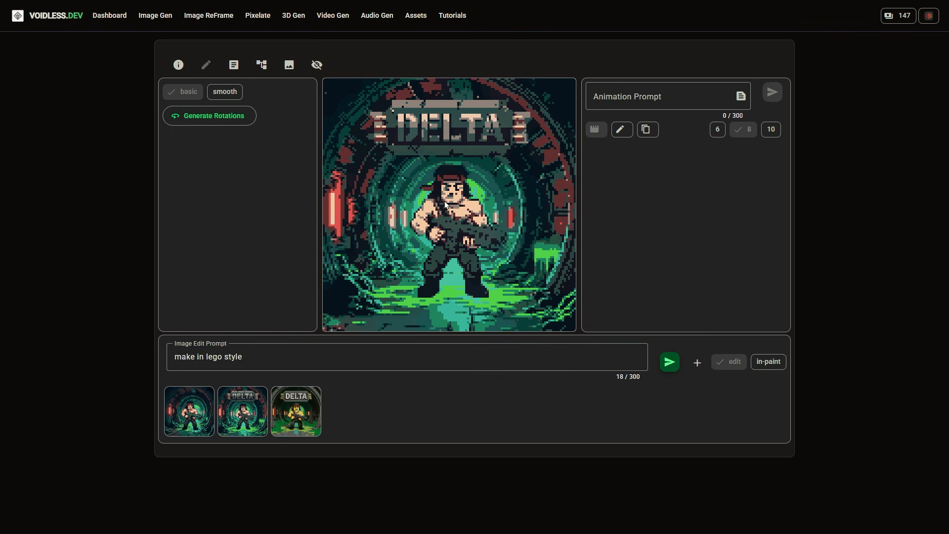
pyautogui.click(309, 414)
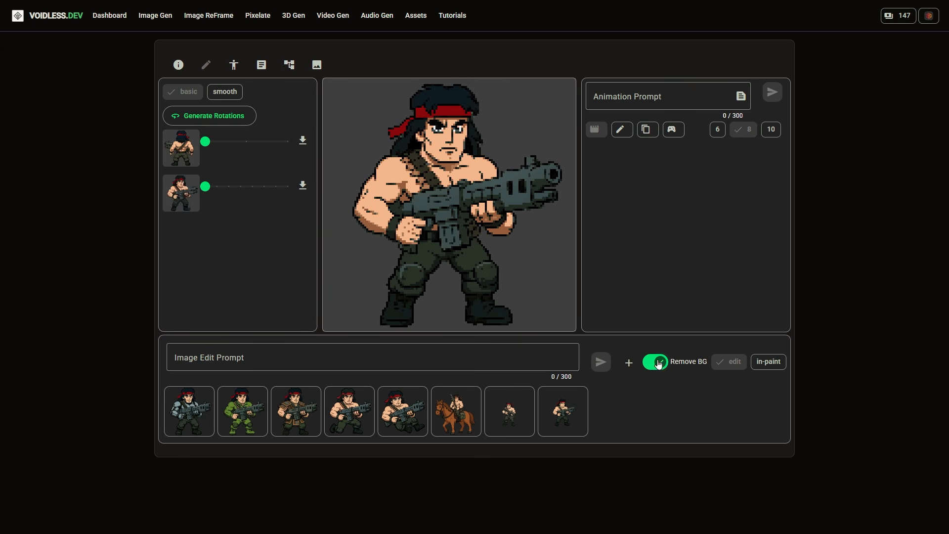
pyautogui.click(658, 368)
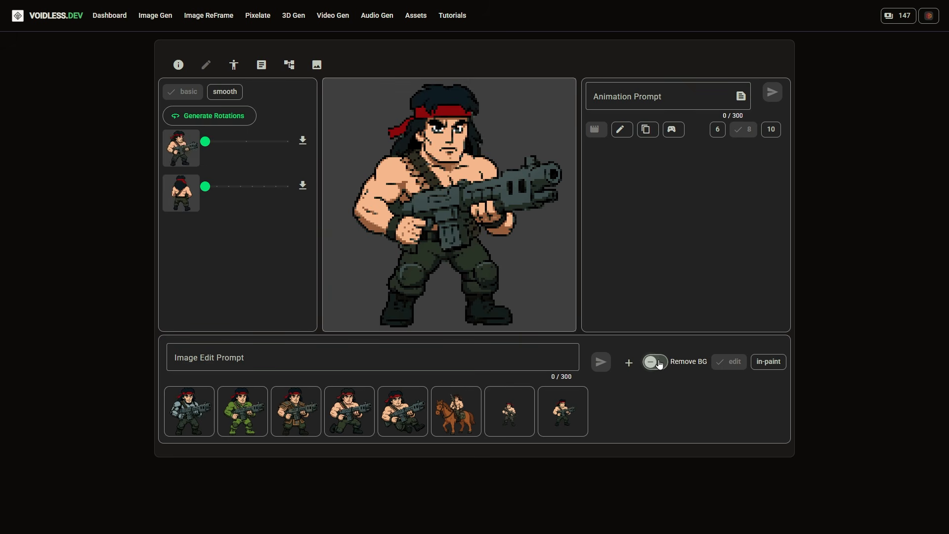
pyautogui.click(628, 366)
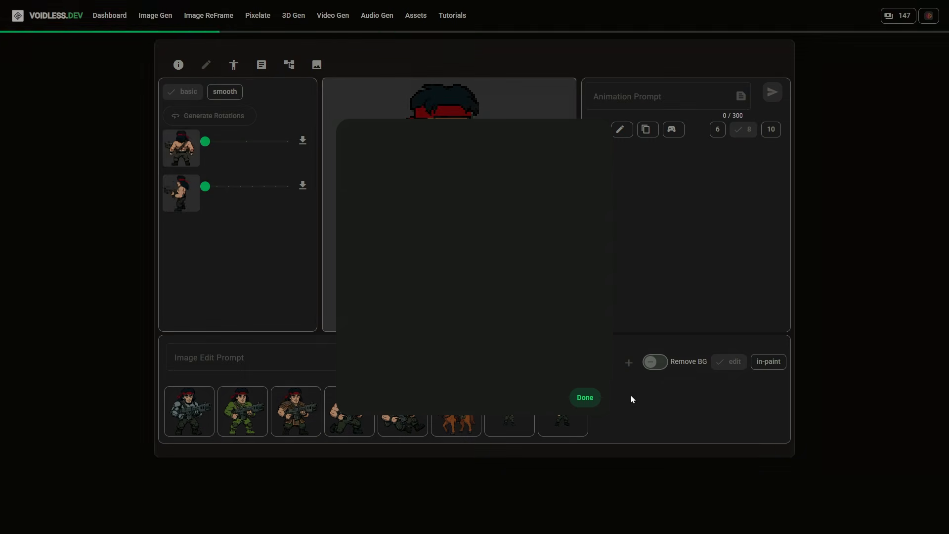
pyautogui.click(522, 180)
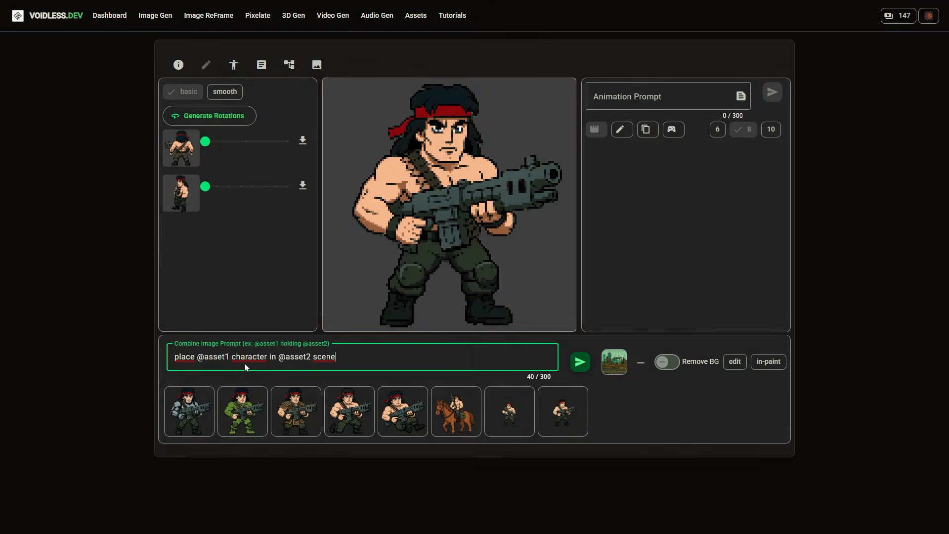
pyautogui.click(580, 363)
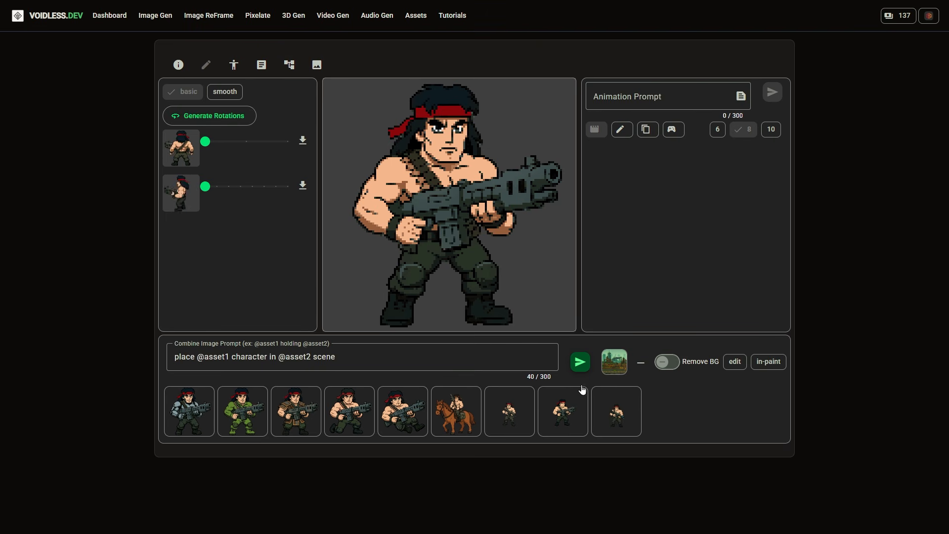
pyautogui.click(616, 415)
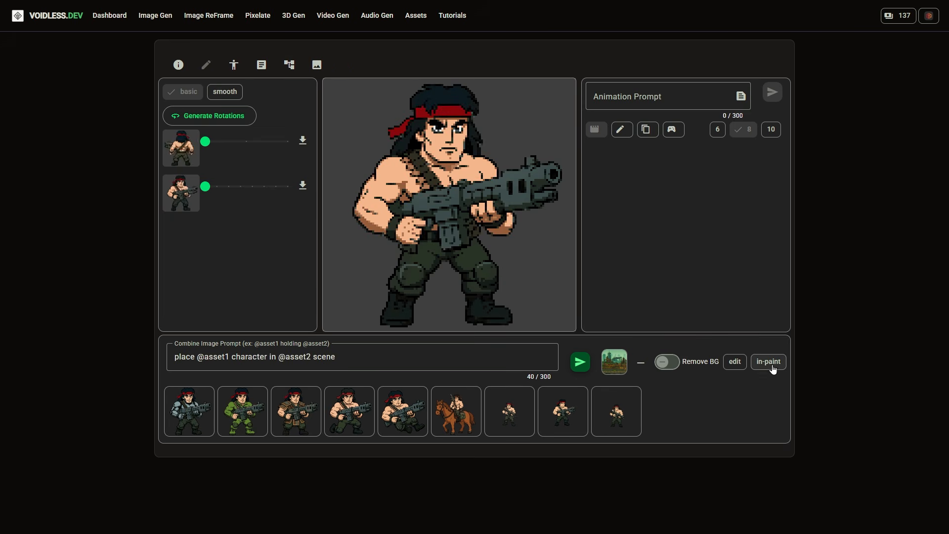
# Step: In-paint the warrior's eye area with the prompt "sunglasses" by masking the eyes and generating the image
pyautogui.click(769, 362)
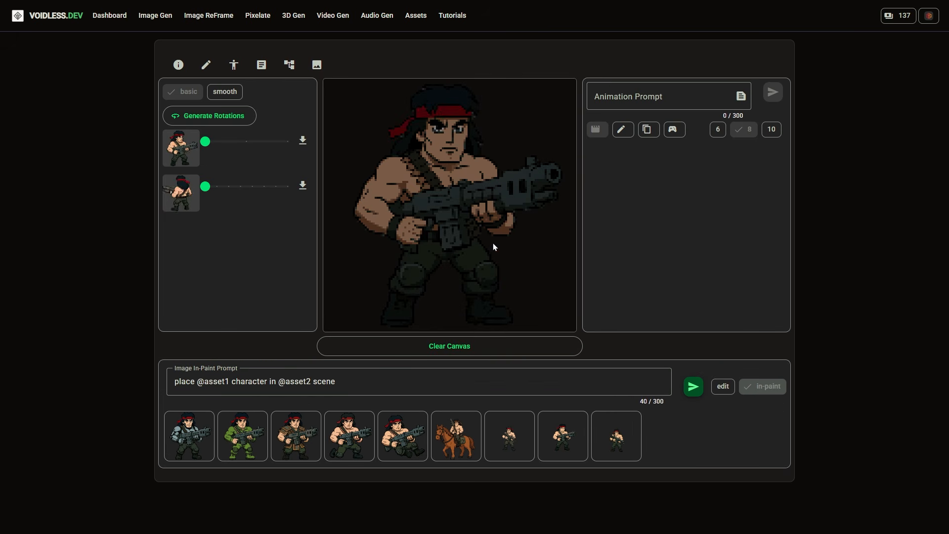
pyautogui.moveTo(427, 128); pyautogui.dragTo(466, 129)
pyautogui.click(390, 383)
pyautogui.hotkey('ctrl', 'a')
pyautogui.press('BackSpace')
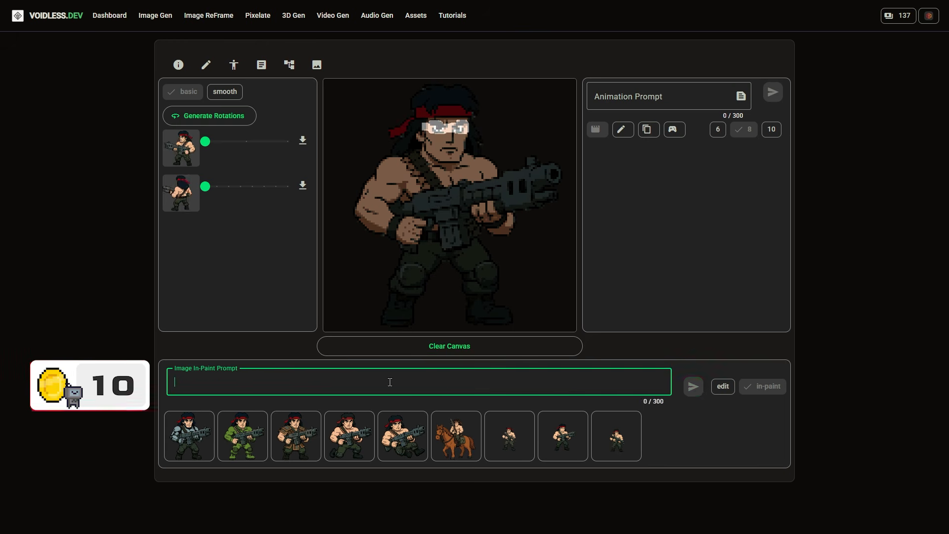
pyautogui.write('sunglasses')
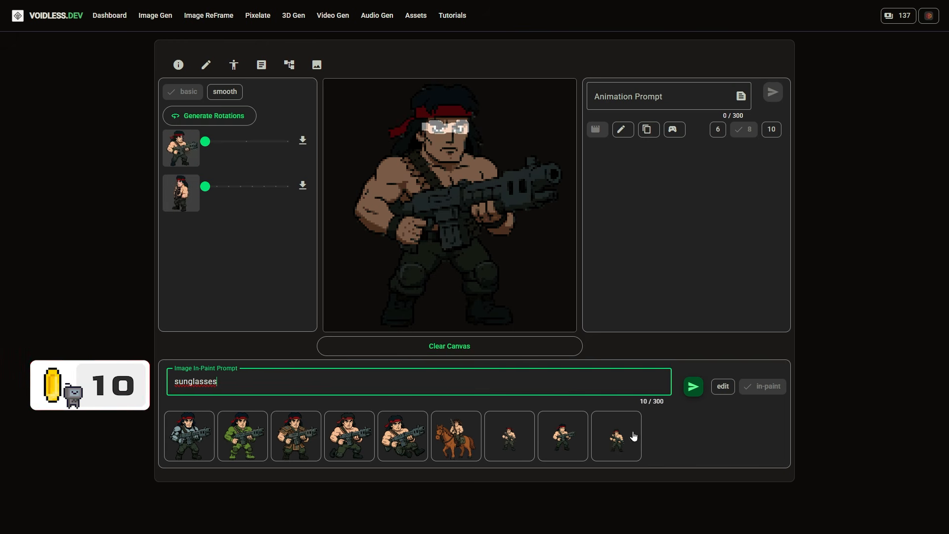
pyautogui.click(694, 387)
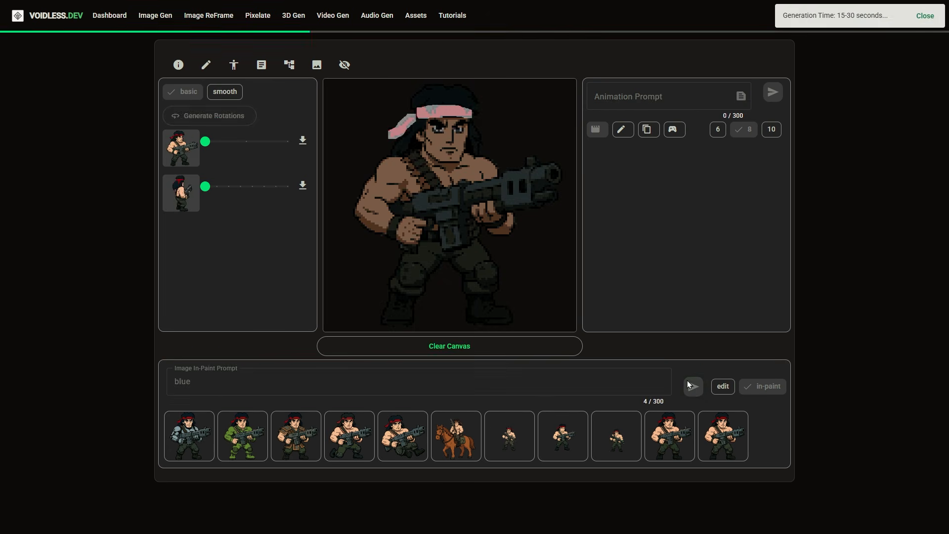
# Step: View the in-painted headband image generated with the prompt "blue" and return to the original warrior
pyautogui.scroll(-2, 627, 398)
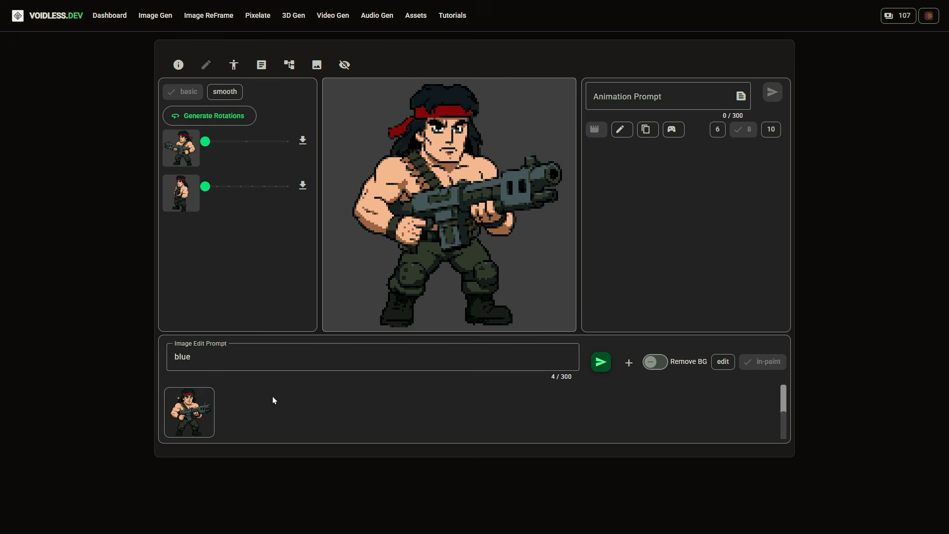
pyautogui.click(183, 406)
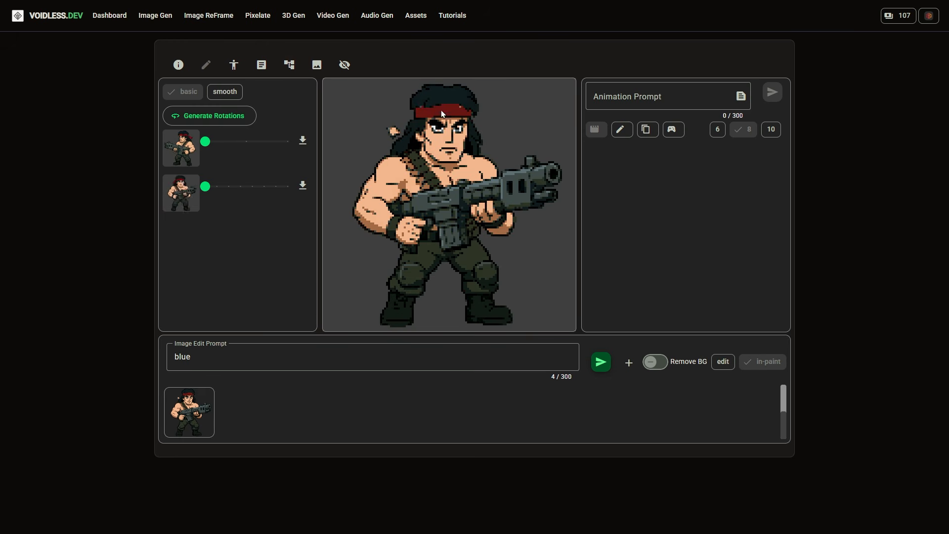
pyautogui.scroll(2, 669, 425)
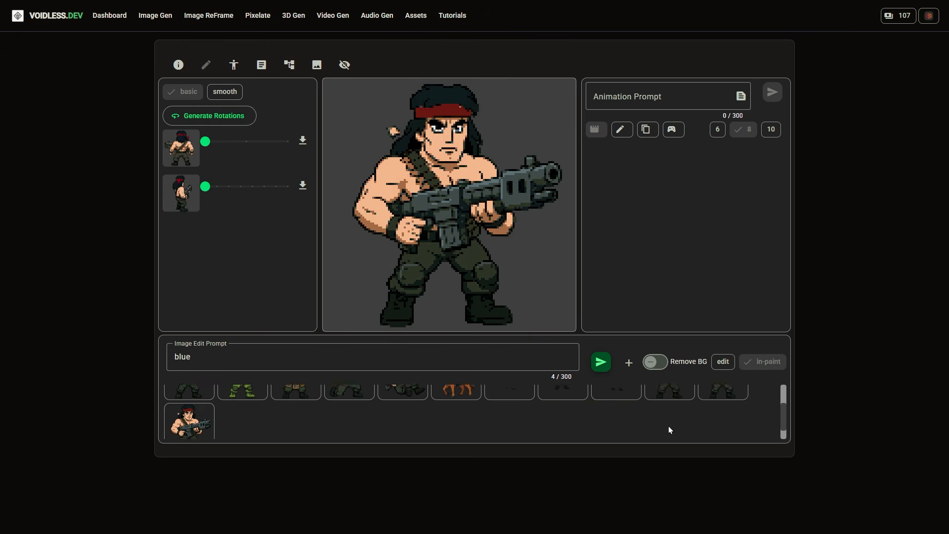
pyautogui.click(326, 69)
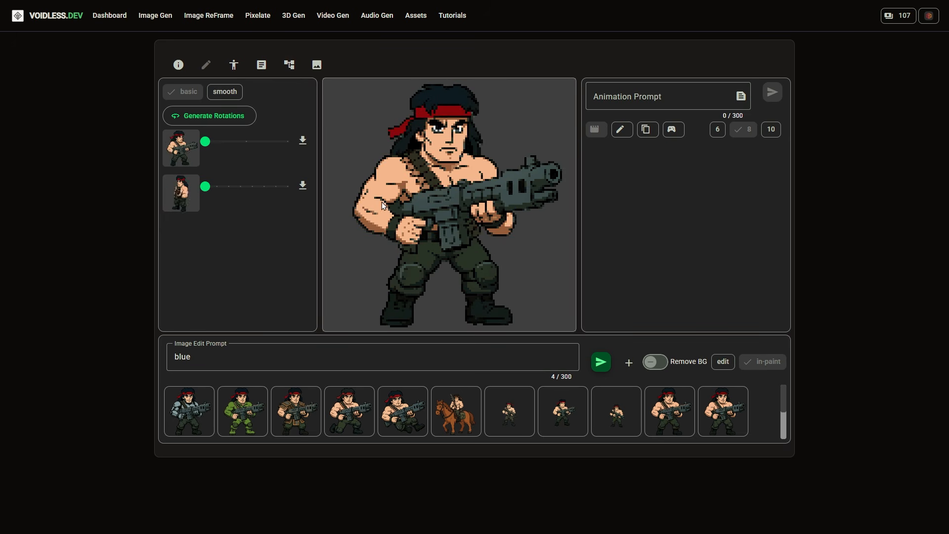
# Step: Pose the warrior's skeleton with both arms raised overhead, generate the pose and view the generated image
pyautogui.click(233, 69)
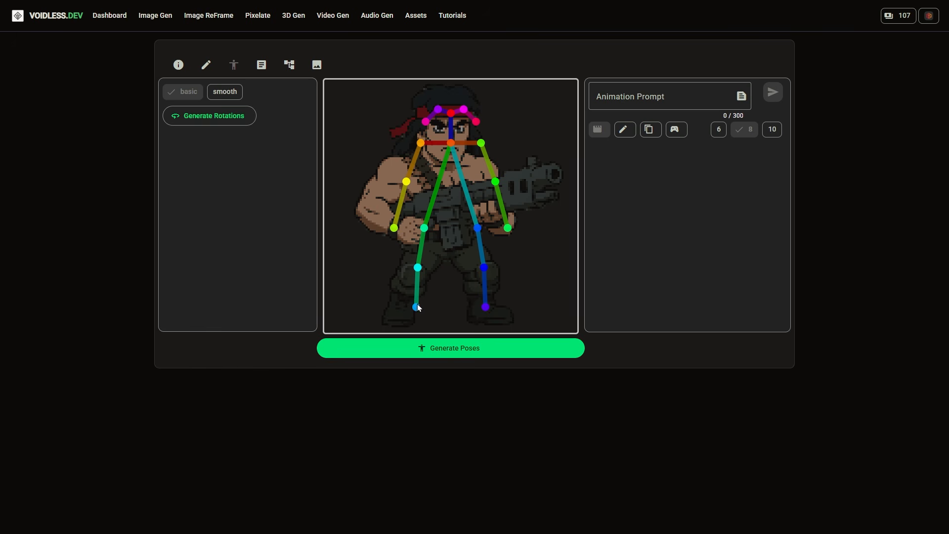
pyautogui.moveTo(454, 147); pyautogui.dragTo(449, 266)
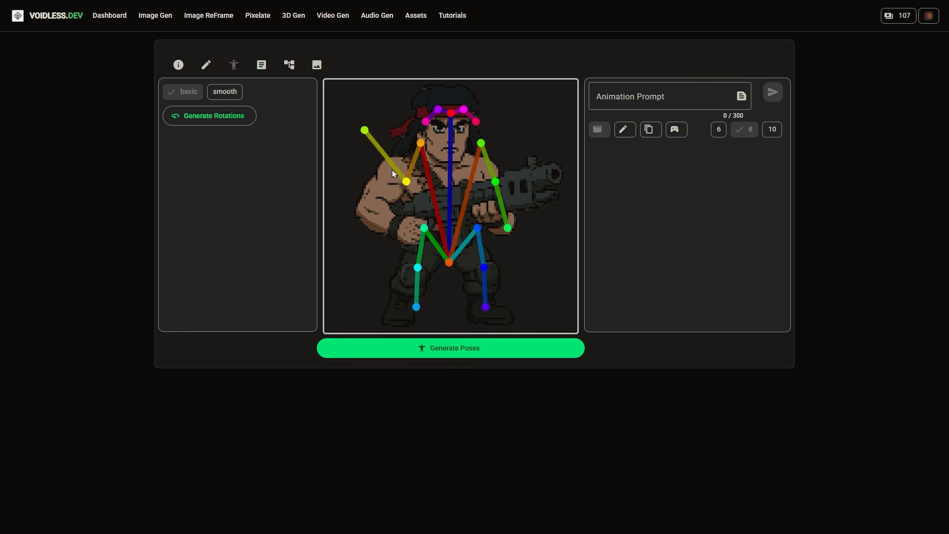
pyautogui.moveTo(406, 181); pyautogui.dragTo(392, 125)
pyautogui.moveTo(364, 130); pyautogui.dragTo(365, 90)
pyautogui.moveTo(495, 181); pyautogui.dragTo(506, 112)
pyautogui.moveTo(508, 228); pyautogui.dragTo(522, 88)
pyautogui.moveTo(506, 113); pyautogui.dragTo(513, 132)
pyautogui.moveTo(392, 124); pyautogui.dragTo(382, 137)
pyautogui.click(467, 350)
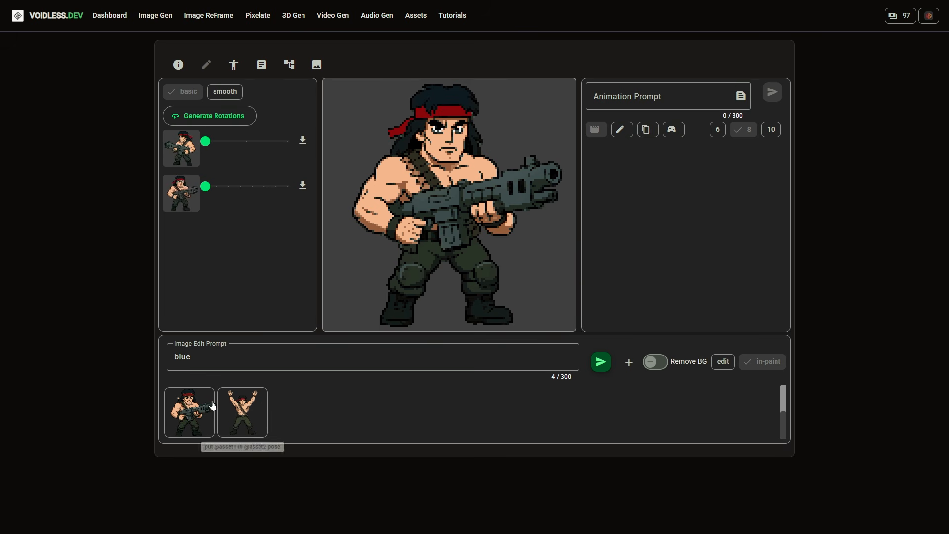
pyautogui.click(244, 415)
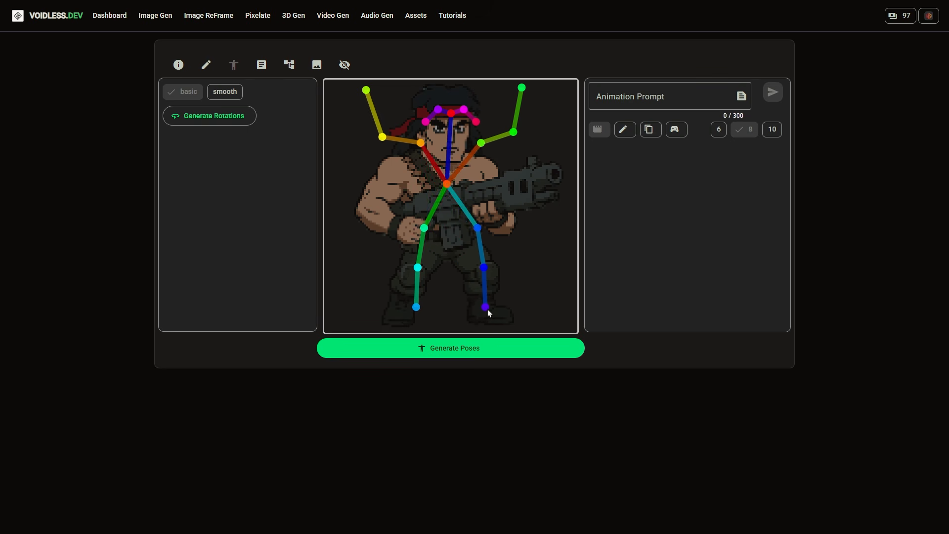
# Step: Repose the skeleton with one arm bent across the chest and the other raised, then generate the pose and view it
pyautogui.moveTo(446, 184); pyautogui.dragTo(447, 208)
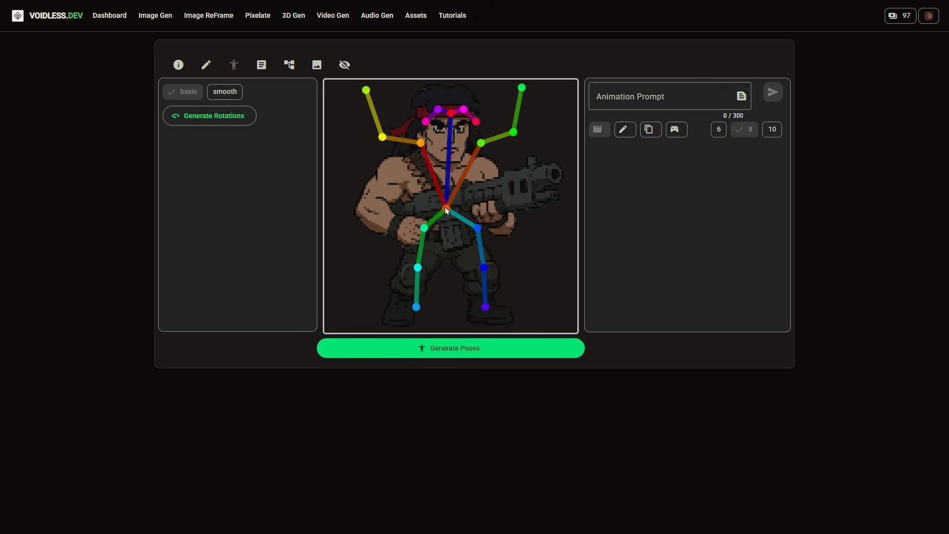
pyautogui.moveTo(420, 142); pyautogui.dragTo(413, 151)
pyautogui.moveTo(382, 137); pyautogui.dragTo(390, 169)
pyautogui.moveTo(366, 90); pyautogui.dragTo(451, 182)
pyautogui.moveTo(413, 152); pyautogui.dragTo(423, 146)
pyautogui.moveTo(513, 132); pyautogui.dragTo(516, 137)
pyautogui.moveTo(521, 88); pyautogui.dragTo(515, 92)
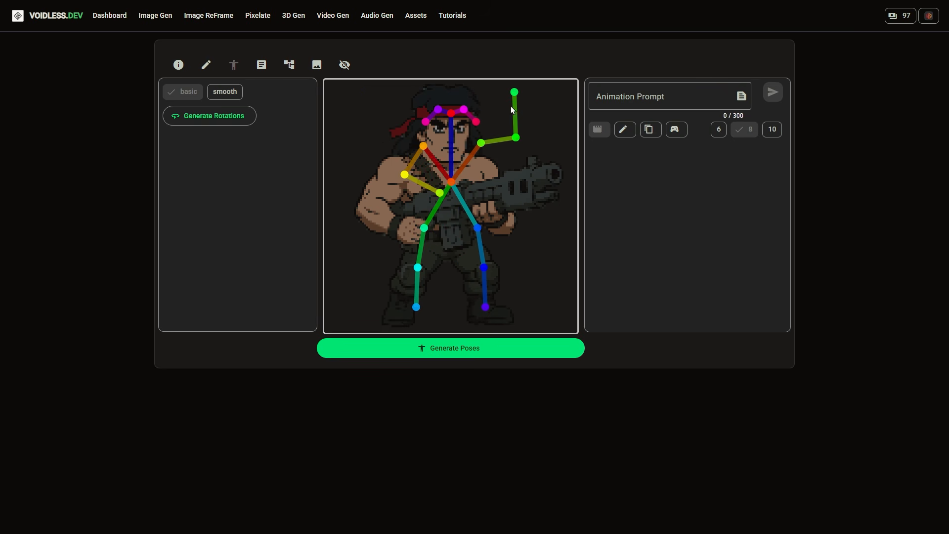
pyautogui.click(461, 346)
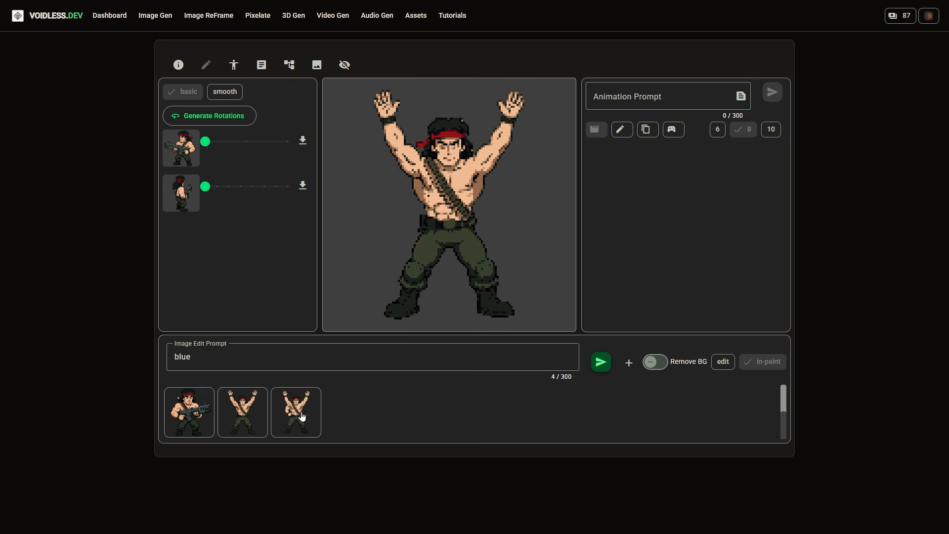
pyautogui.click(296, 418)
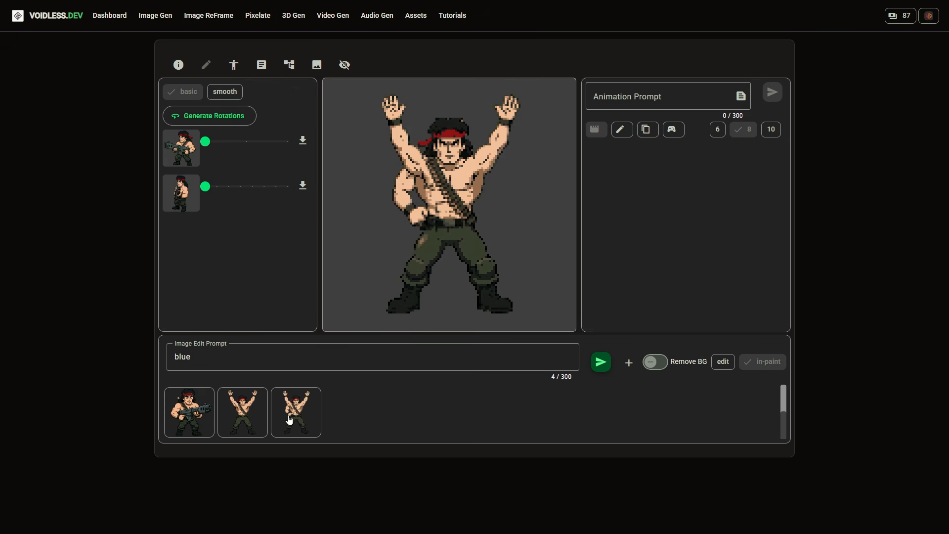
# Step: Lower both shoulder joints to the neck joint, bring the raised arm and bent hand down, then generate and view the pose
pyautogui.click(235, 66)
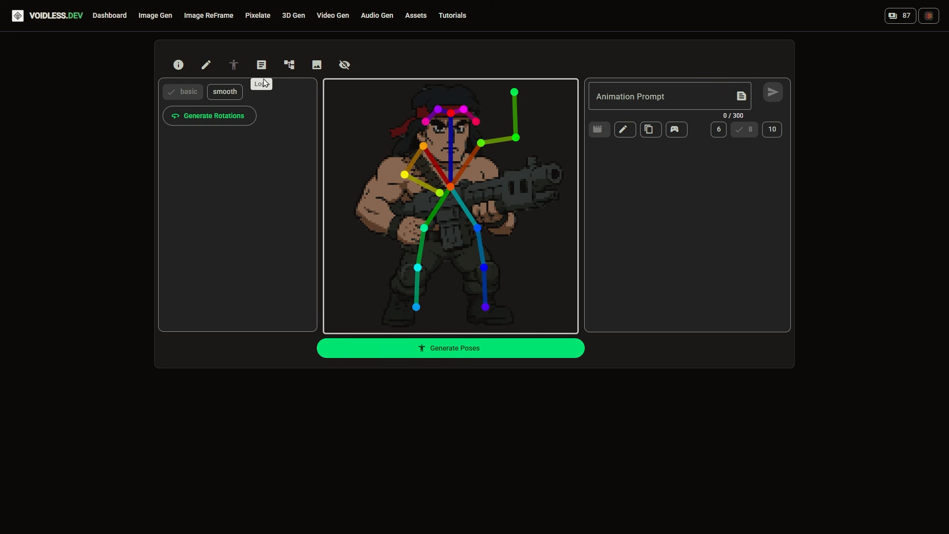
pyautogui.moveTo(424, 146); pyautogui.dragTo(420, 179)
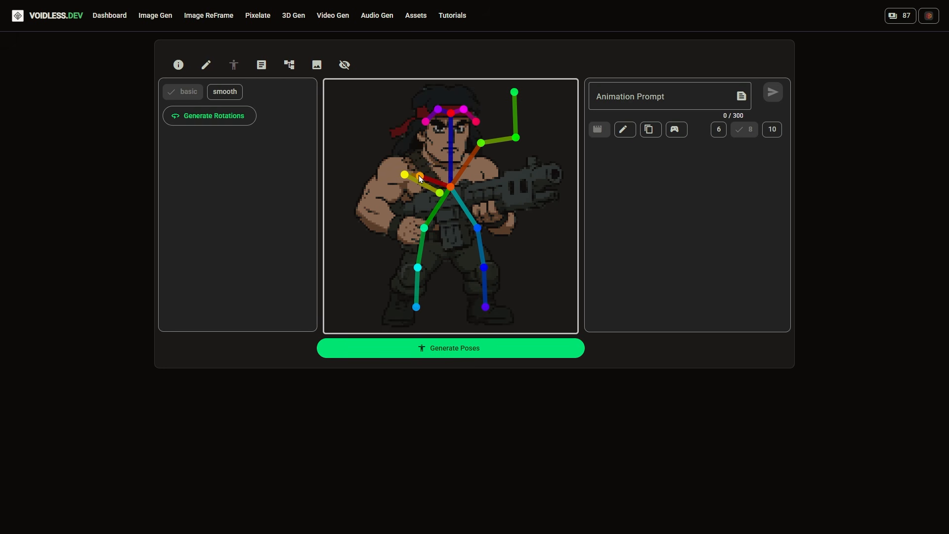
pyautogui.moveTo(481, 145); pyautogui.dragTo(462, 185)
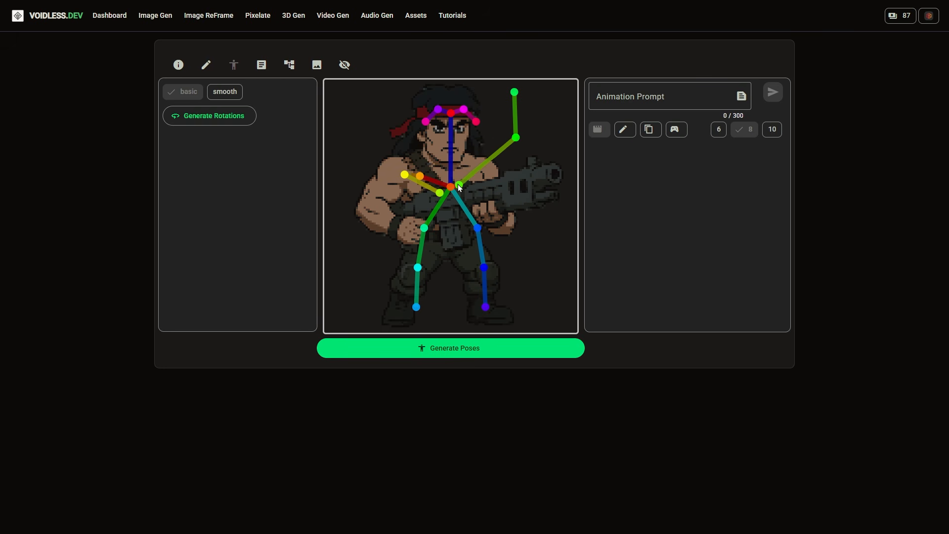
pyautogui.moveTo(516, 137); pyautogui.dragTo(492, 167)
pyautogui.moveTo(419, 176); pyautogui.dragTo(433, 179)
pyautogui.moveTo(515, 92); pyautogui.dragTo(505, 128)
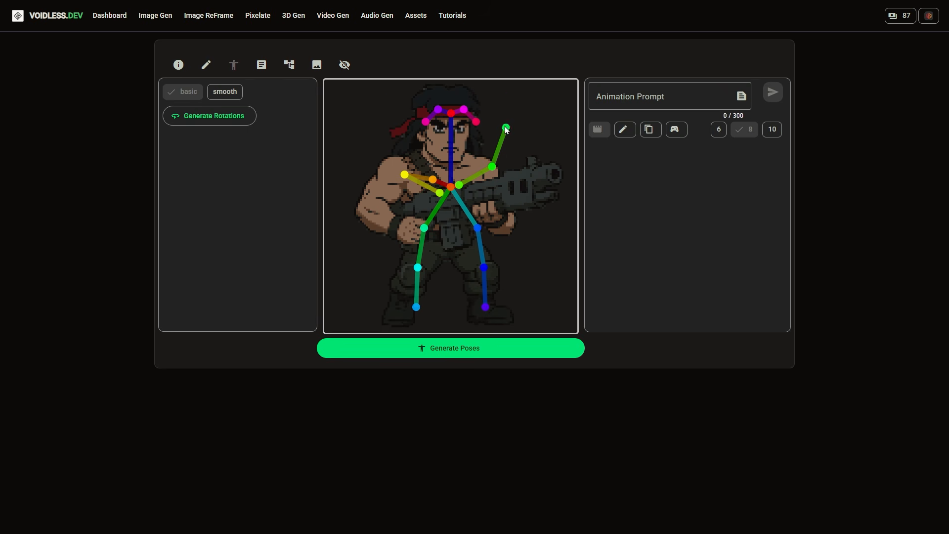
pyautogui.moveTo(491, 169); pyautogui.dragTo(488, 166)
pyautogui.moveTo(440, 193); pyautogui.dragTo(430, 209)
pyautogui.click(447, 352)
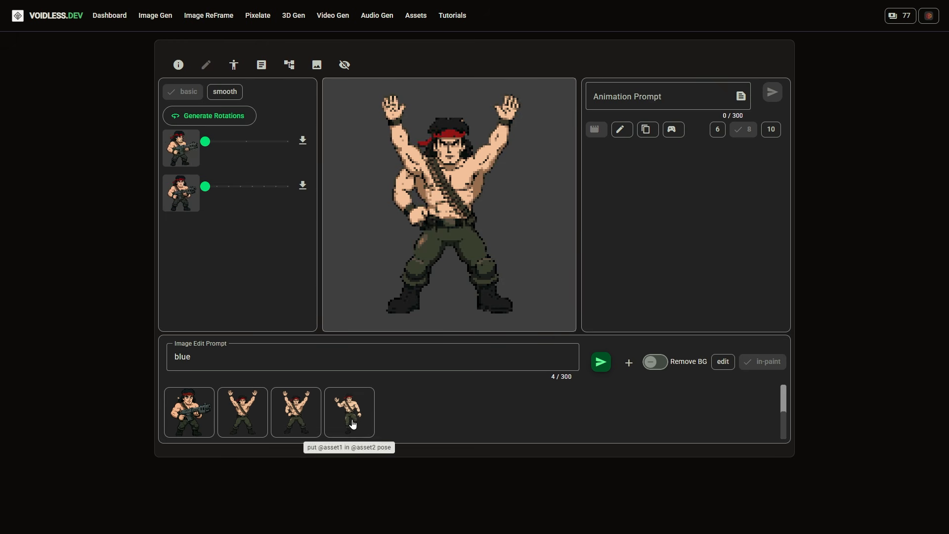
pyautogui.click(352, 424)
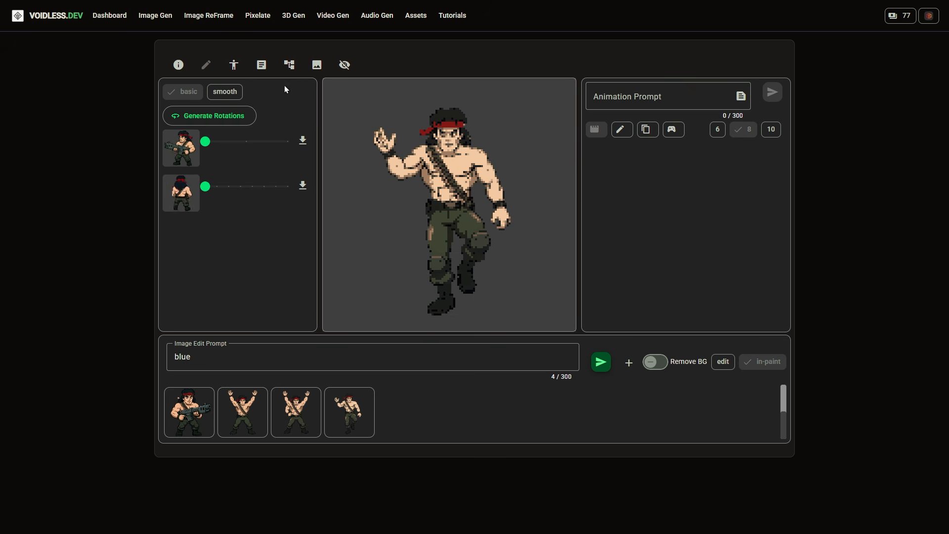
# Step: Reopen the pose skeleton, return to the image edits and view the most recently generated pose
pyautogui.click(233, 65)
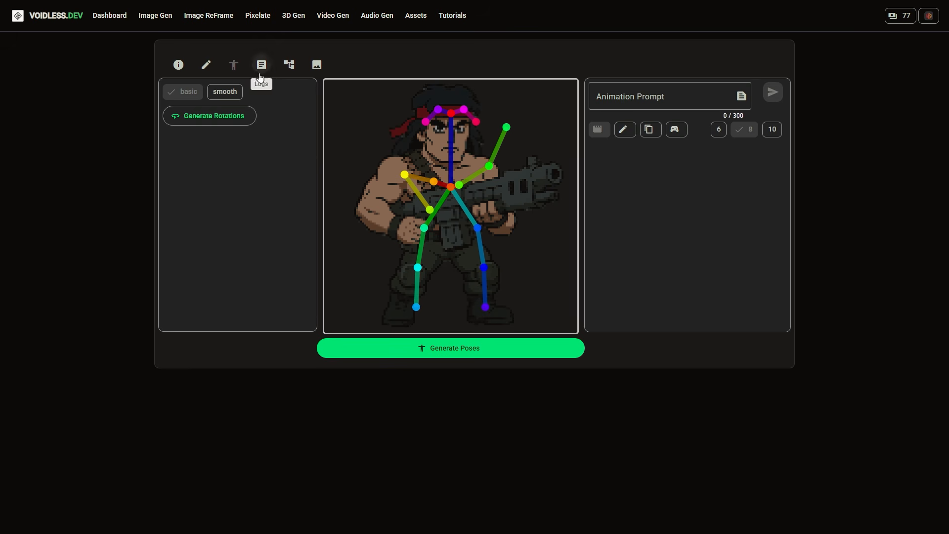
pyautogui.click(198, 60)
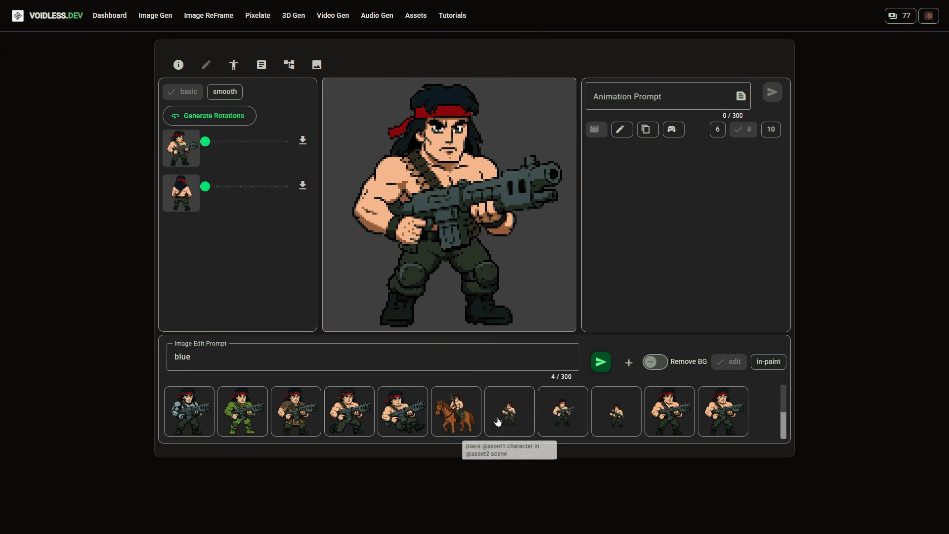
pyautogui.scroll(-2, 470, 423)
pyautogui.click(347, 426)
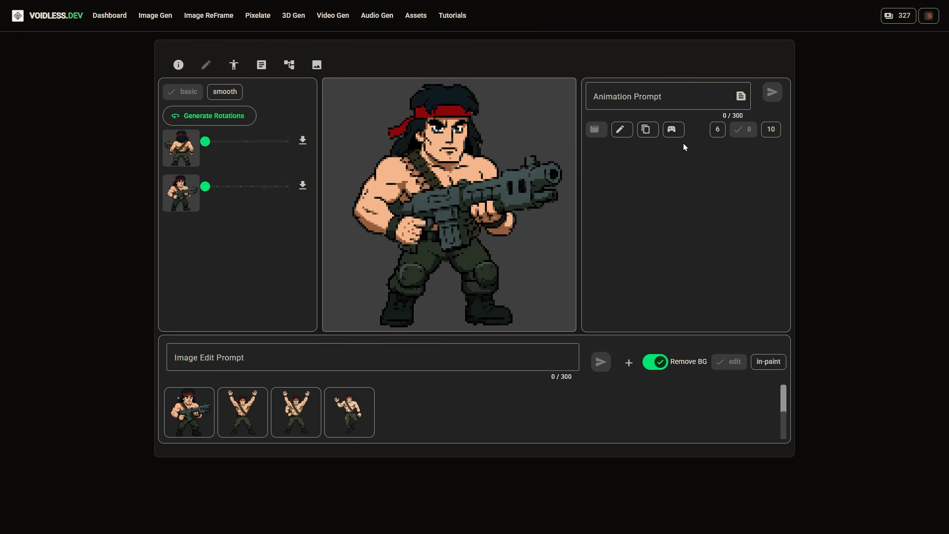
pyautogui.click(662, 95)
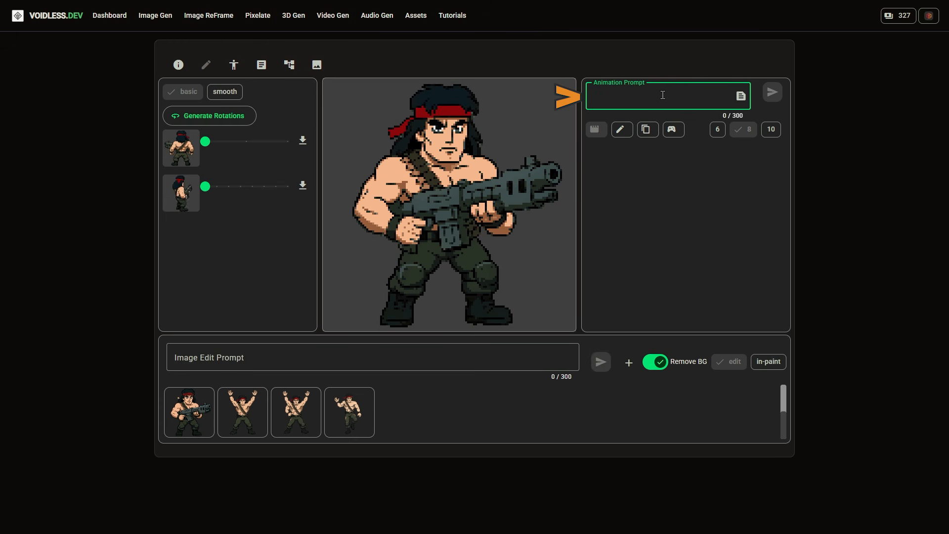
pyautogui.write('run')
pyautogui.hotkey('ctrl', 'a')
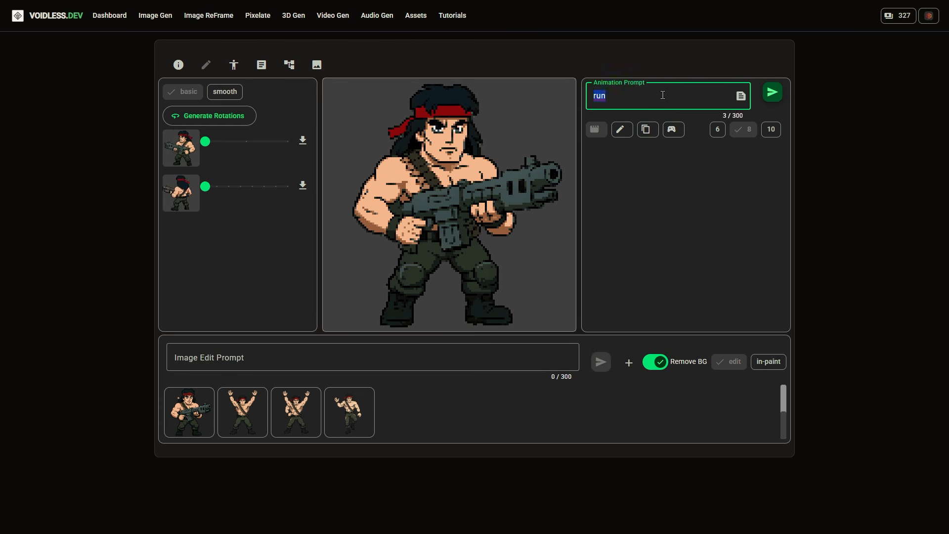
pyautogui.write('ju')
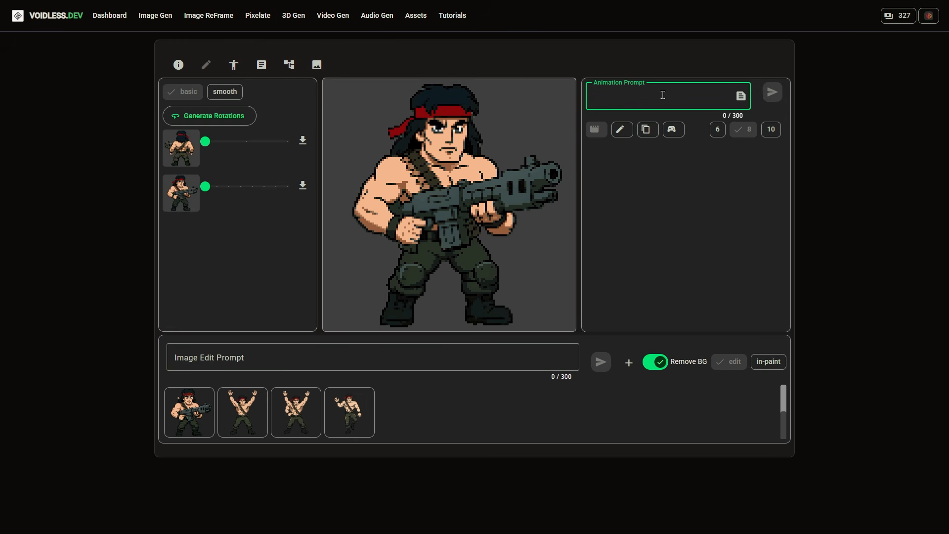
# Step: Generate a 10-frame animation of the warrior from the standing idle preset and scrub through its frames
pyautogui.click(739, 98)
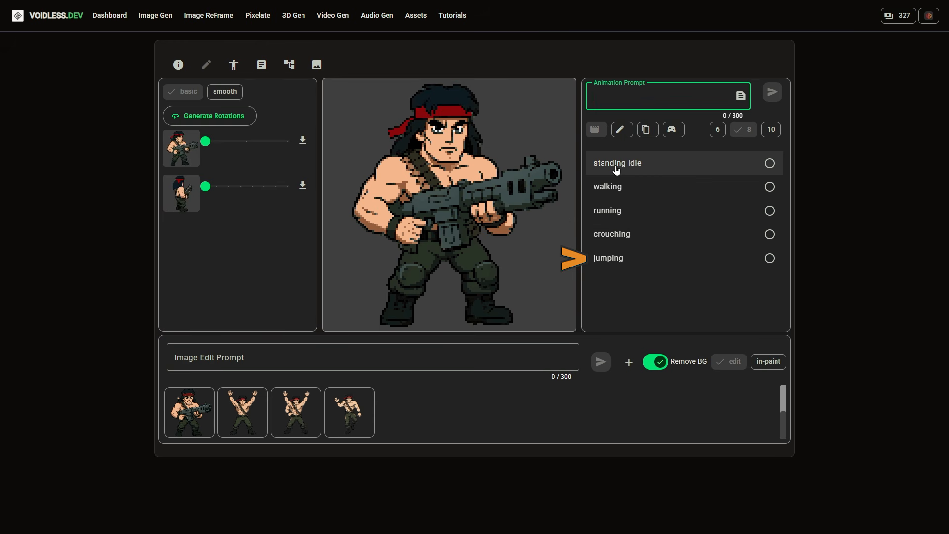
pyautogui.click(769, 164)
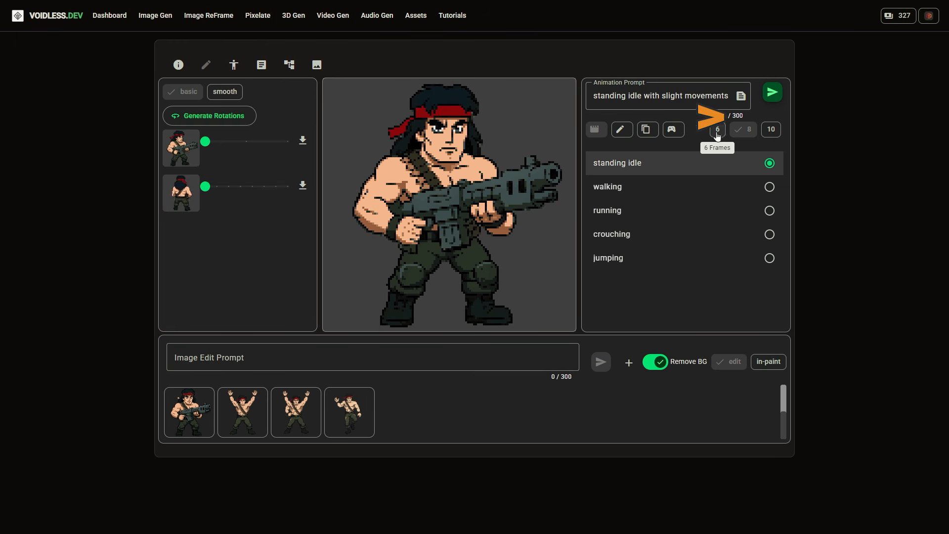
pyautogui.click(767, 133)
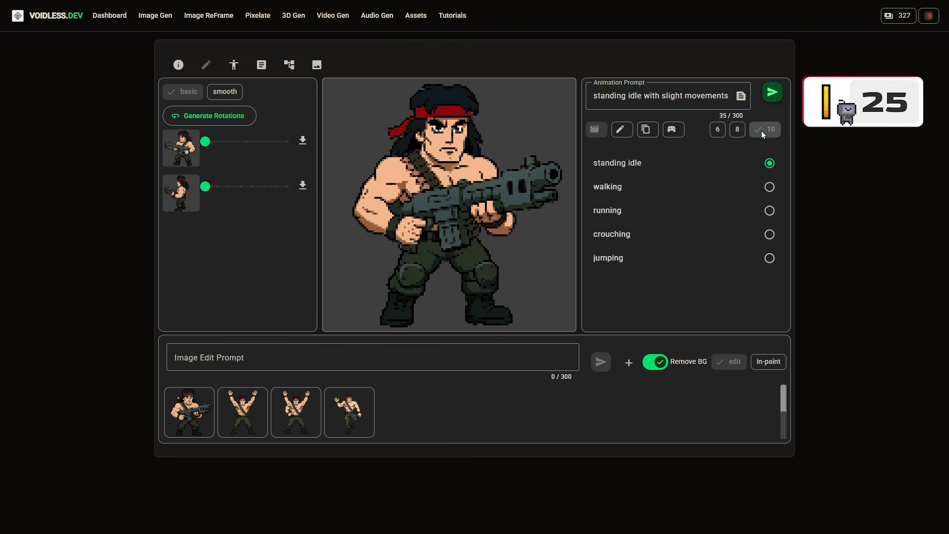
pyautogui.click(770, 94)
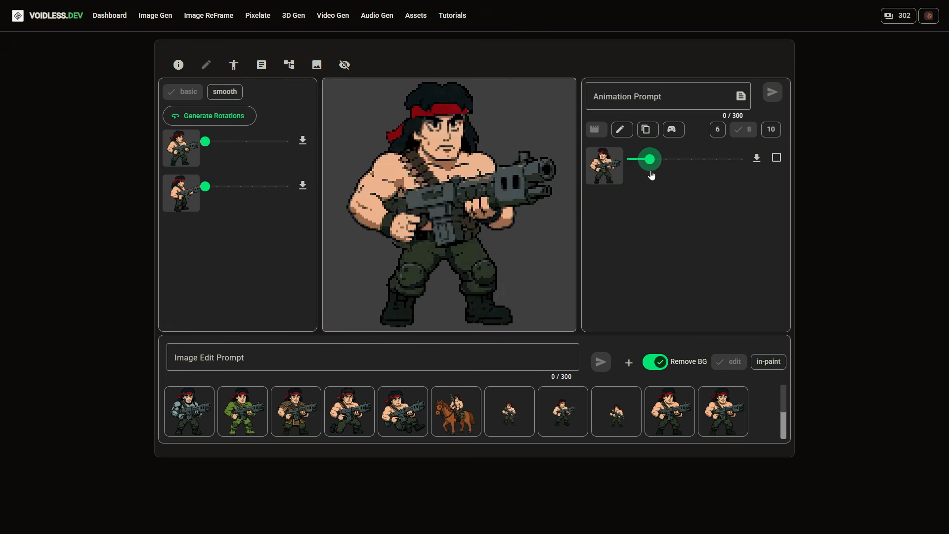
pyautogui.moveTo(685, 173); pyautogui.dragTo(615, 164)
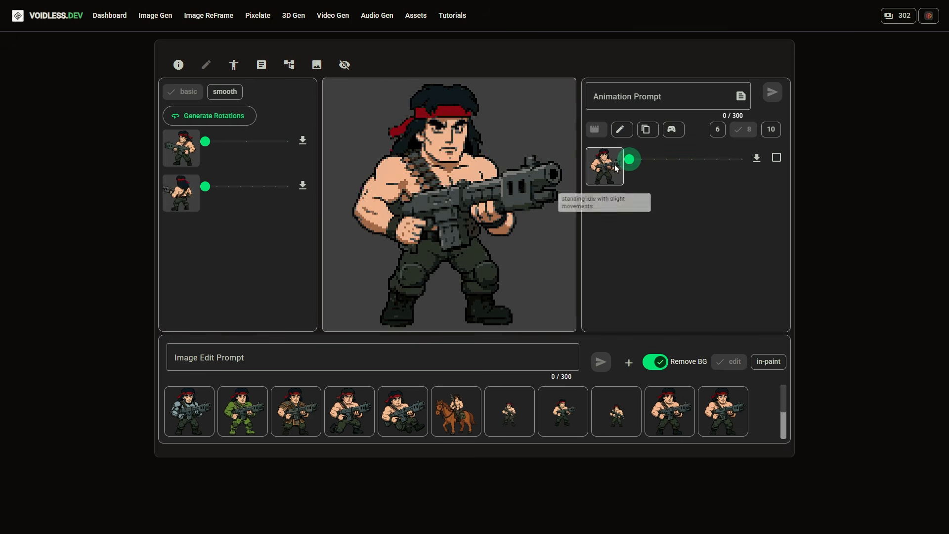
# Step: Generate an 8-frame walk animation of the warrior using the walking preset
pyautogui.click(740, 97)
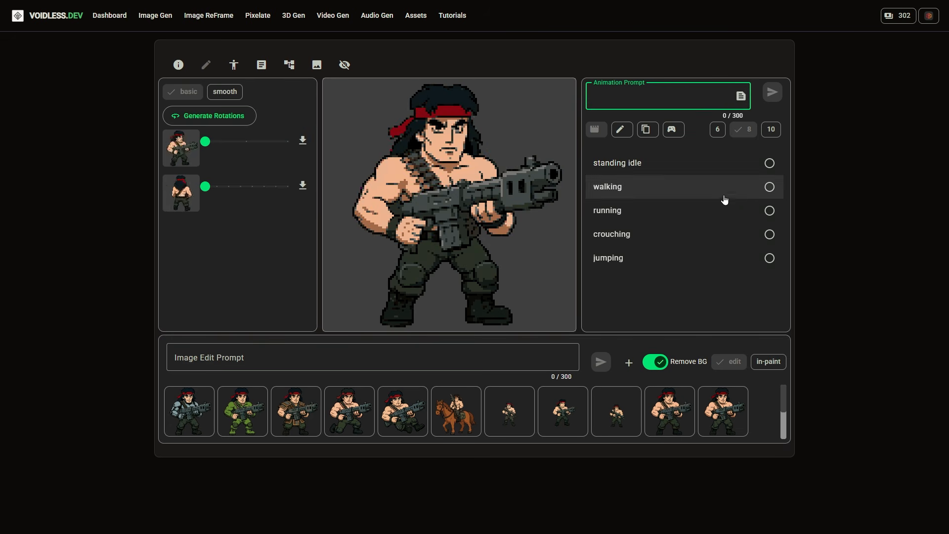
pyautogui.click(770, 188)
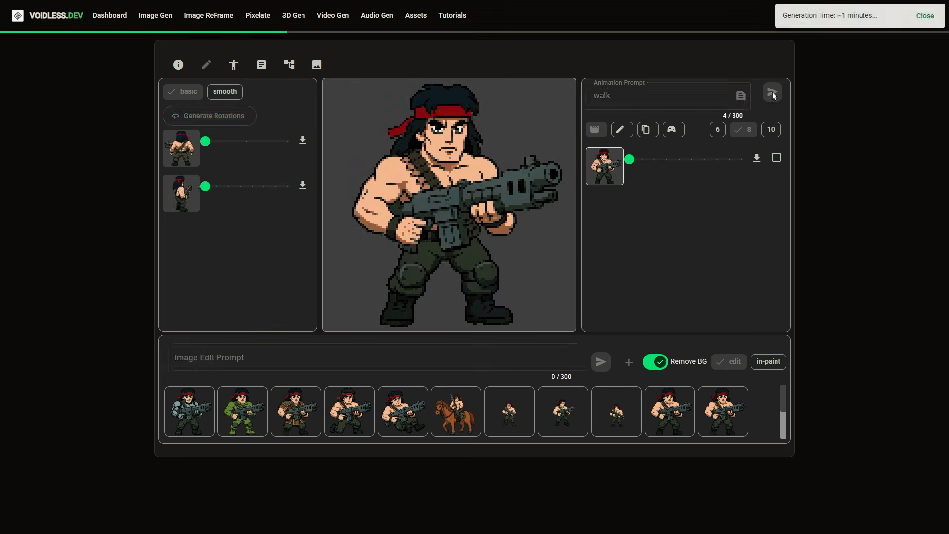
# Step: Generate 8-frame run and jump animations of the warrior from the running and jumping presets and scrub through their frames
pyautogui.moveTo(628, 199)
pyautogui.mouseDown()
pyautogui.moveTo(741, 206)
pyautogui.moveTo(625, 209)
pyautogui.mouseUp()
pyautogui.click(770, 213)
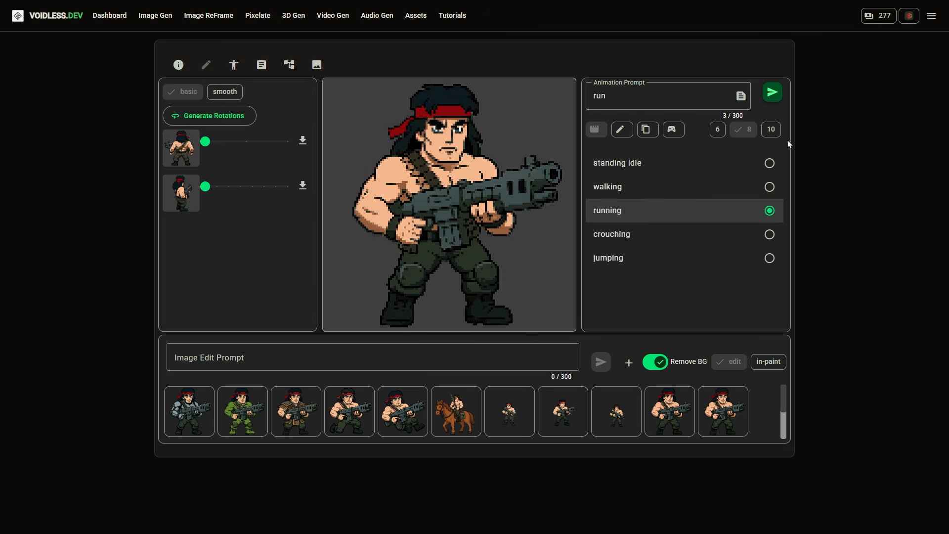
pyautogui.click(772, 93)
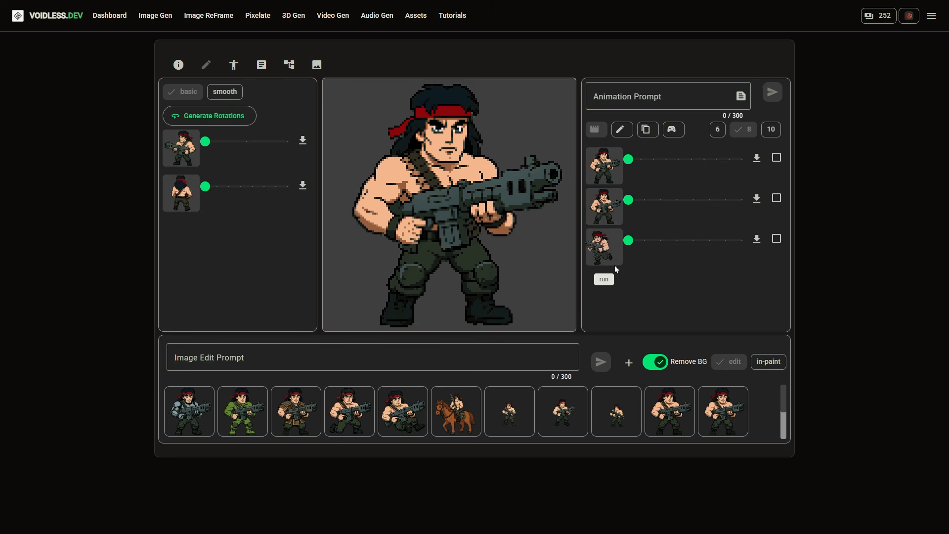
pyautogui.moveTo(630, 242); pyautogui.dragTo(741, 251)
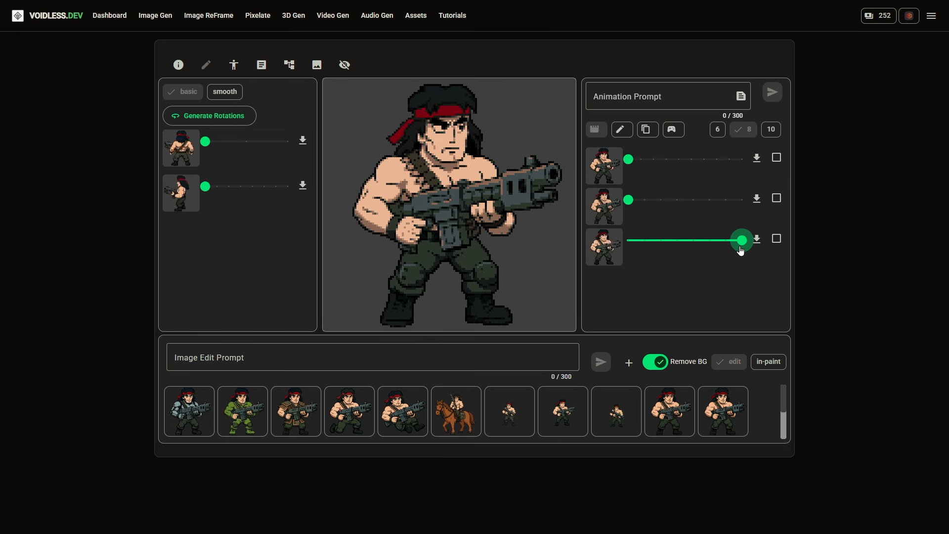
pyautogui.moveTo(742, 251); pyautogui.dragTo(642, 252)
pyautogui.moveTo(641, 251); pyautogui.dragTo(693, 280)
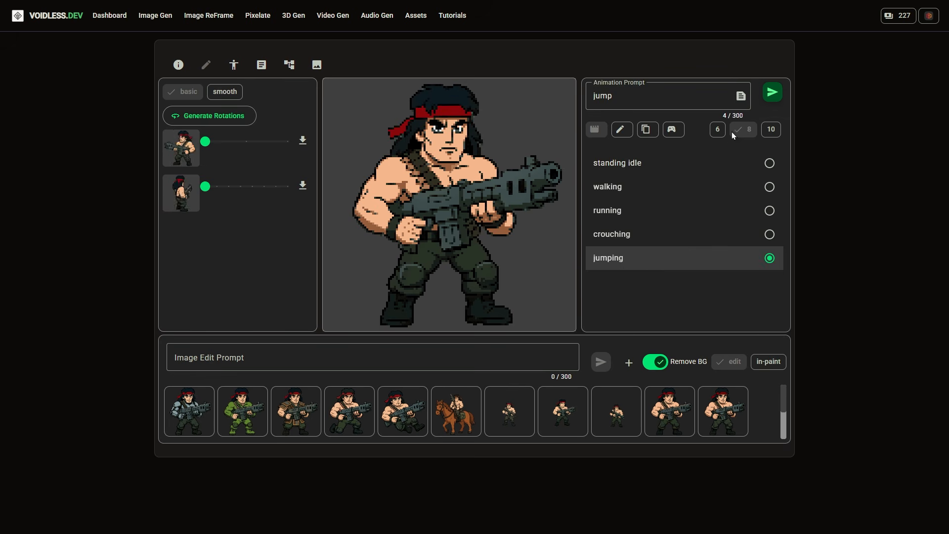
pyautogui.click(773, 92)
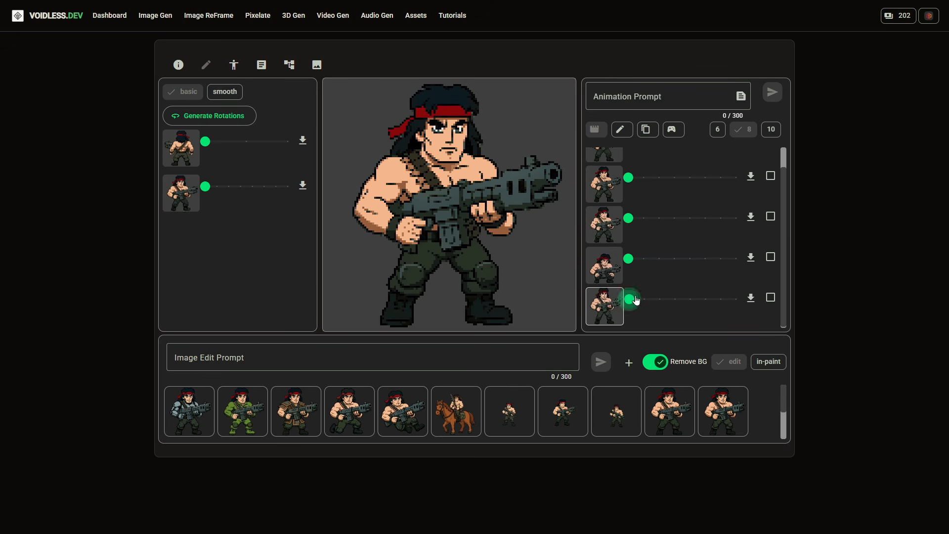
pyautogui.moveTo(633, 302); pyautogui.dragTo(677, 282)
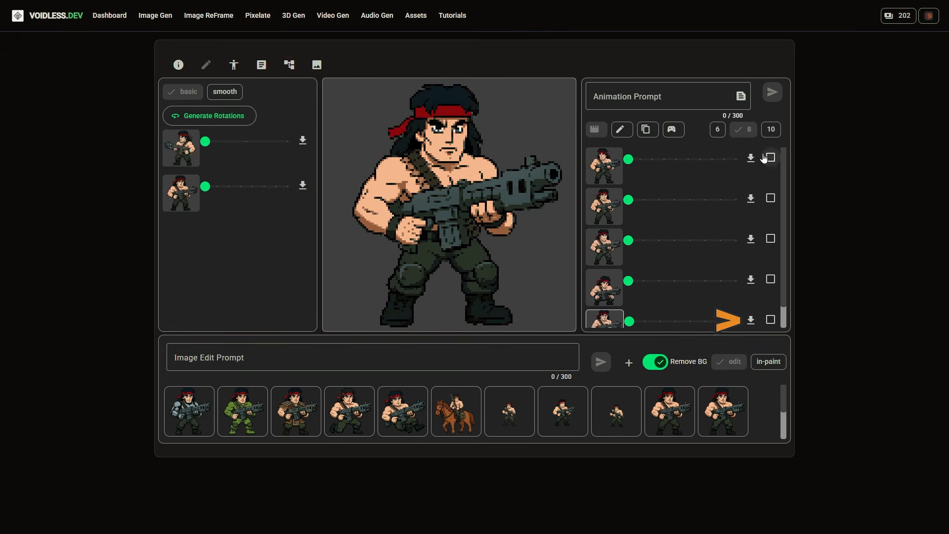
# Step: Select the idle, walk, run, crouch and jump animations and download them as one combined sprite sheet
pyautogui.click(771, 158)
pyautogui.click(767, 199)
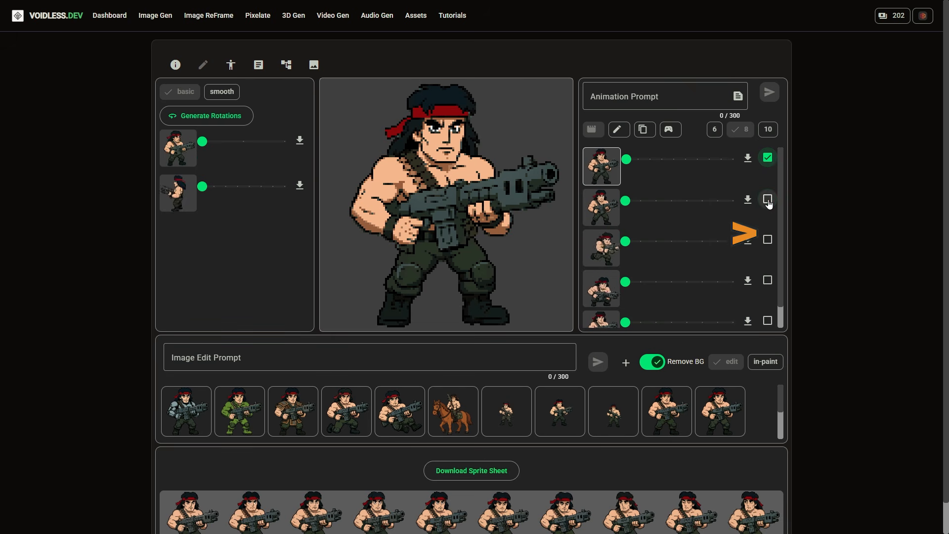
pyautogui.click(767, 239)
pyautogui.click(767, 280)
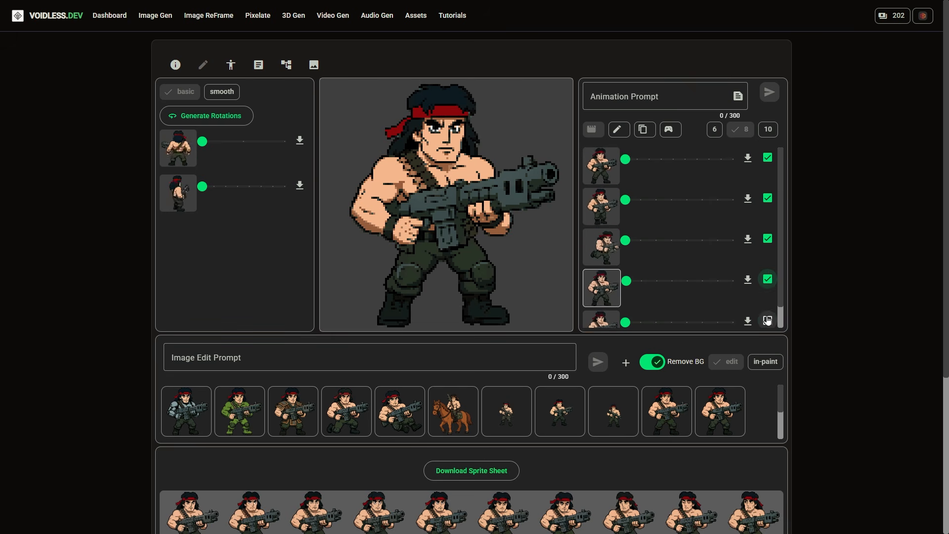
pyautogui.click(767, 321)
pyautogui.scroll(-5, 719, 273)
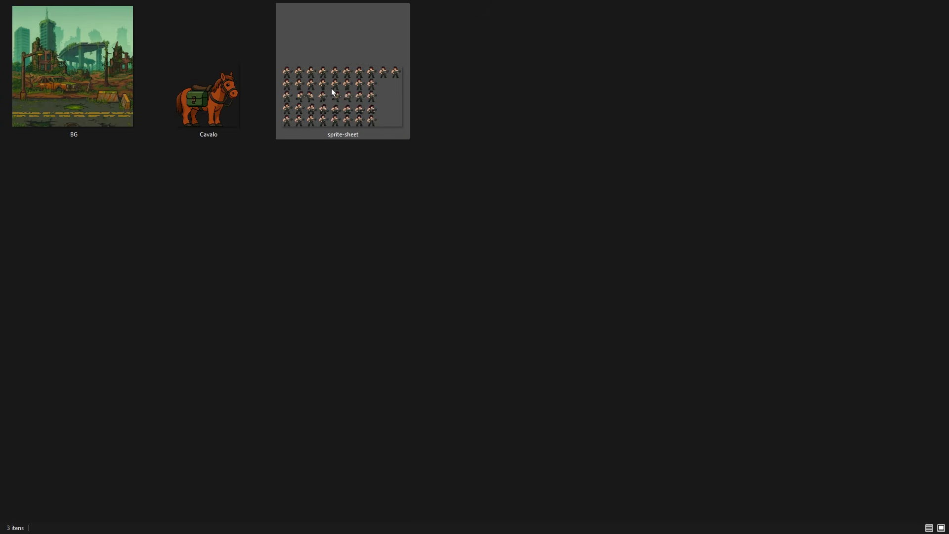
# Step: Open the downloaded sprite-sheet image and examine its rows of animation frames up close
pyautogui.moveTo(343, 99)
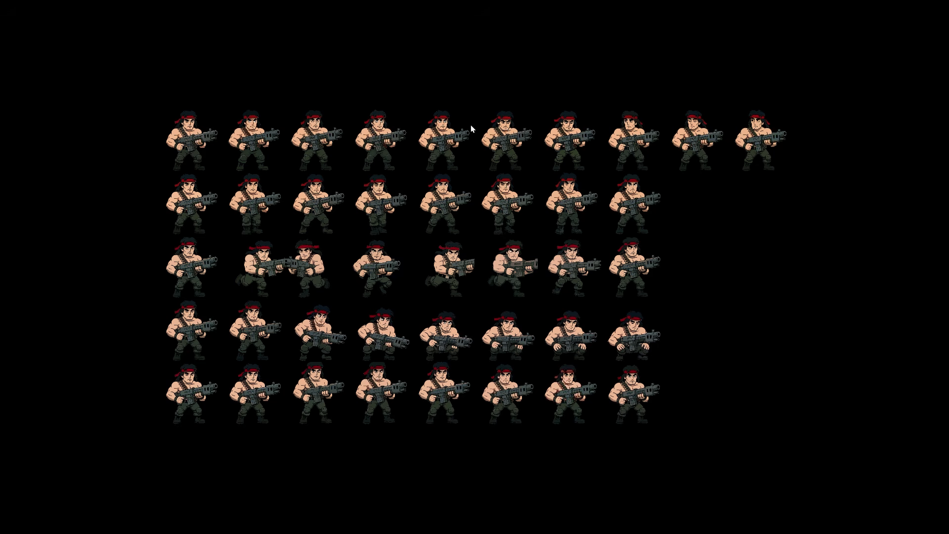
pyautogui.scroll(5, 494, 267)
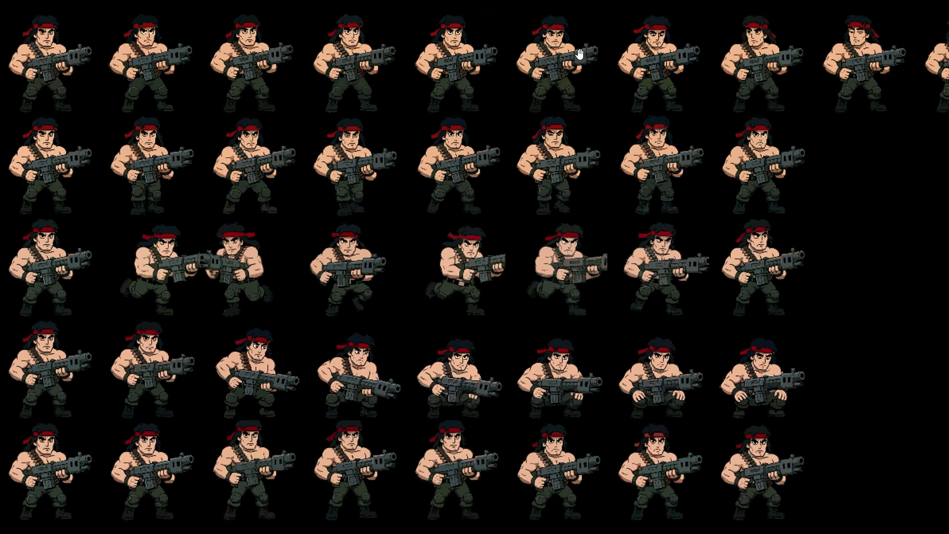
pyautogui.moveTo(786, 58); pyautogui.dragTo(691, 59)
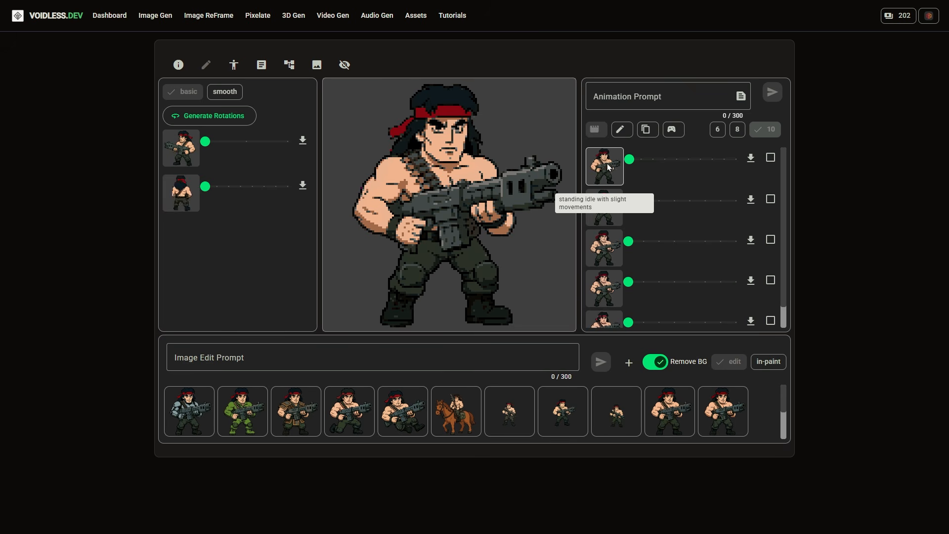
# Step: Edit the standing idle animation with the prompt "sunglasses" and scrub through the edited frames
pyautogui.click(619, 132)
pyautogui.click(624, 97)
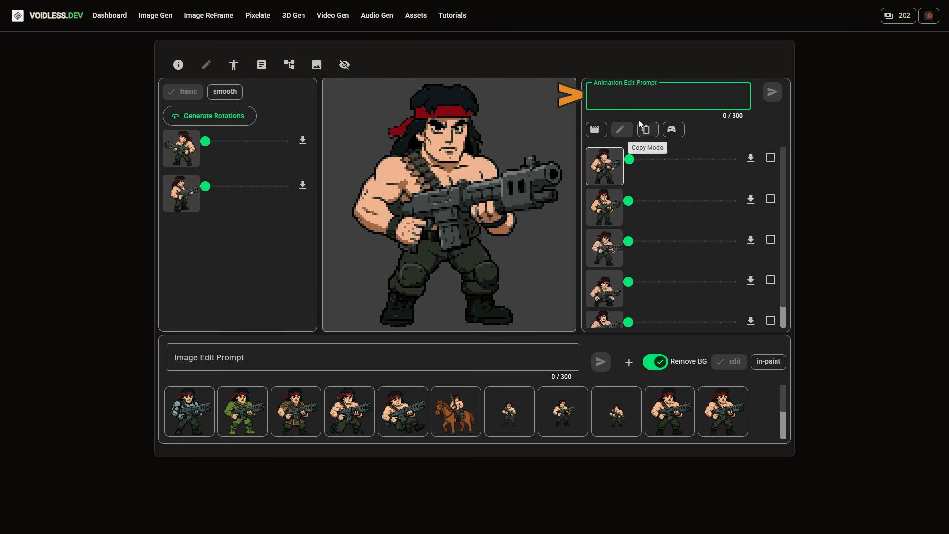
pyautogui.write('sunglasses')
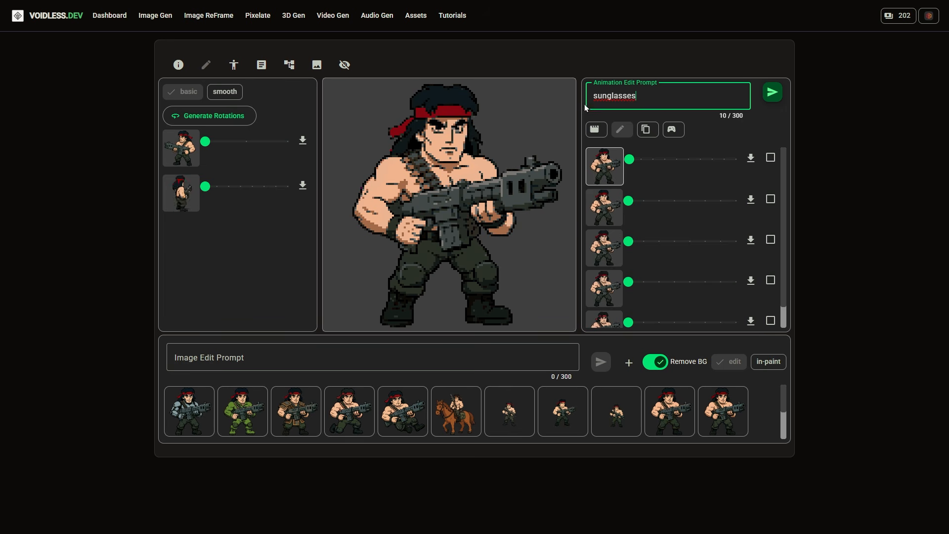
pyautogui.moveTo(595, 96); pyautogui.dragTo(666, 97)
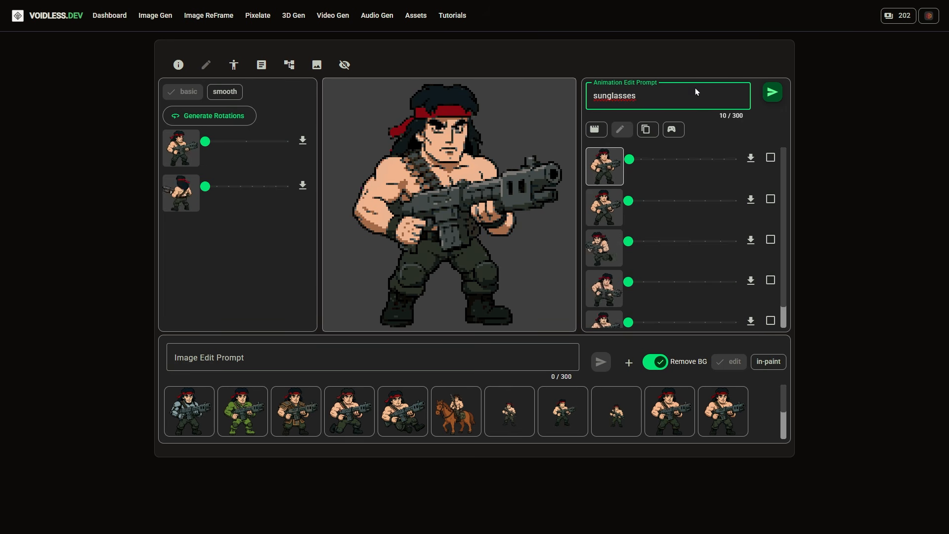
pyautogui.click(772, 93)
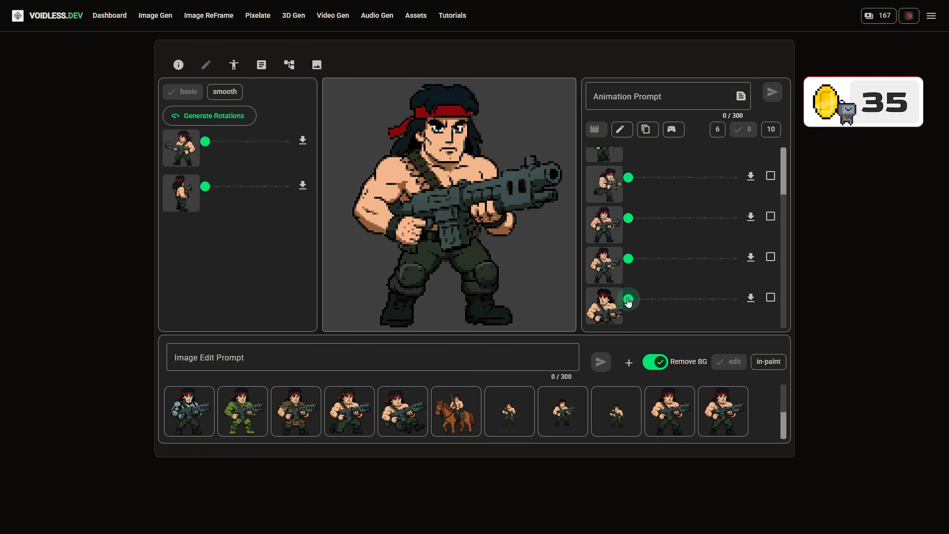
pyautogui.moveTo(628, 299); pyautogui.dragTo(745, 297)
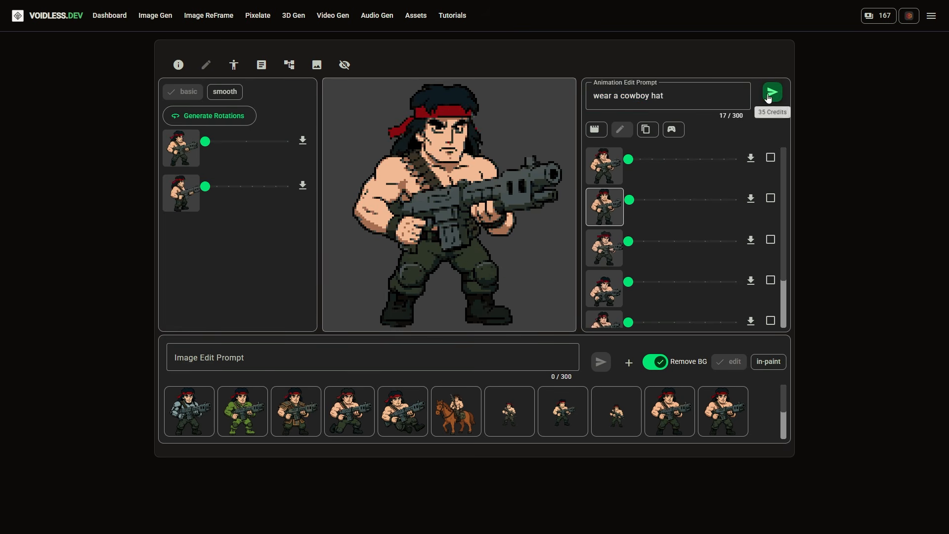
# Step: Edit the walk animation with the prompt "wear a cowboy hat" and scrub through the edited frames
pyautogui.click(769, 93)
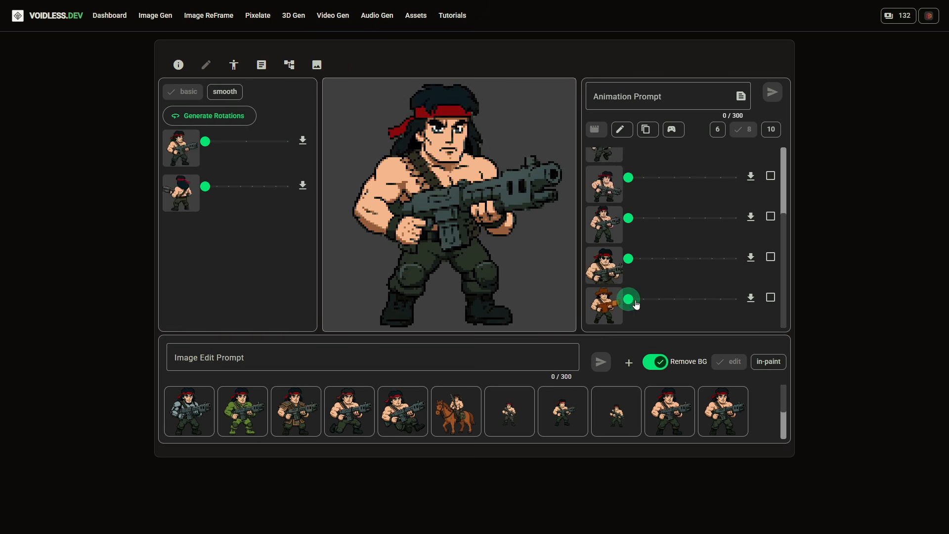
pyautogui.click(625, 304)
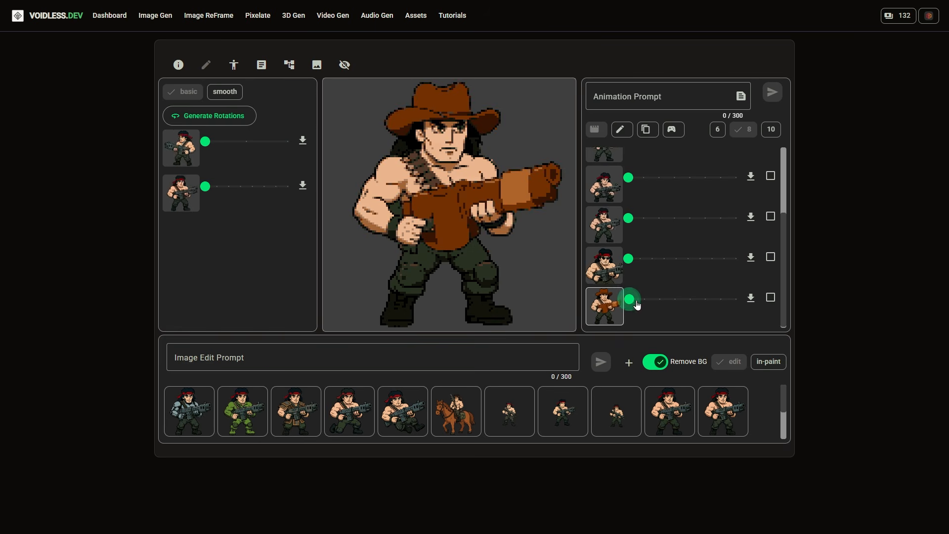
pyautogui.moveTo(630, 299); pyautogui.dragTo(742, 294)
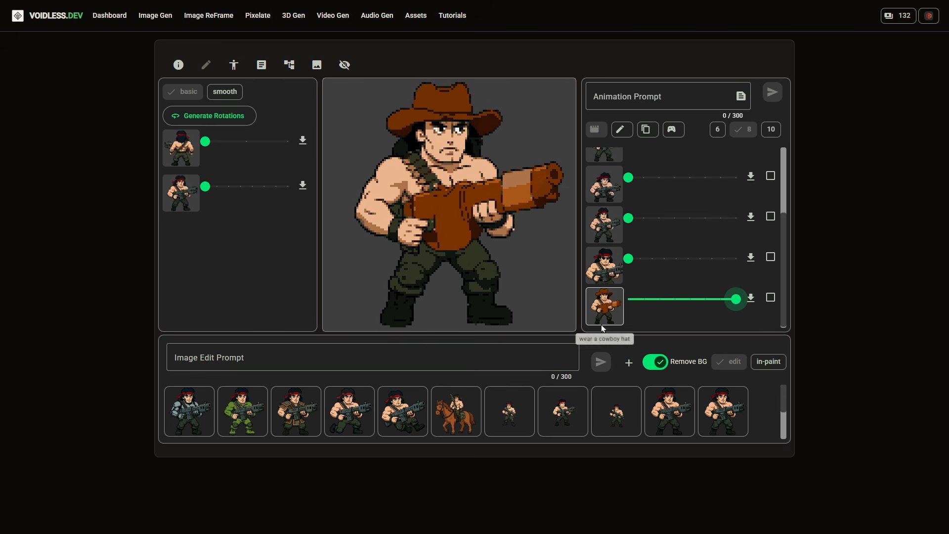
# Step: Copy the walk animation onto the metal-armoured warrior image, then compare the generated frames with the reference walk
pyautogui.click(317, 64)
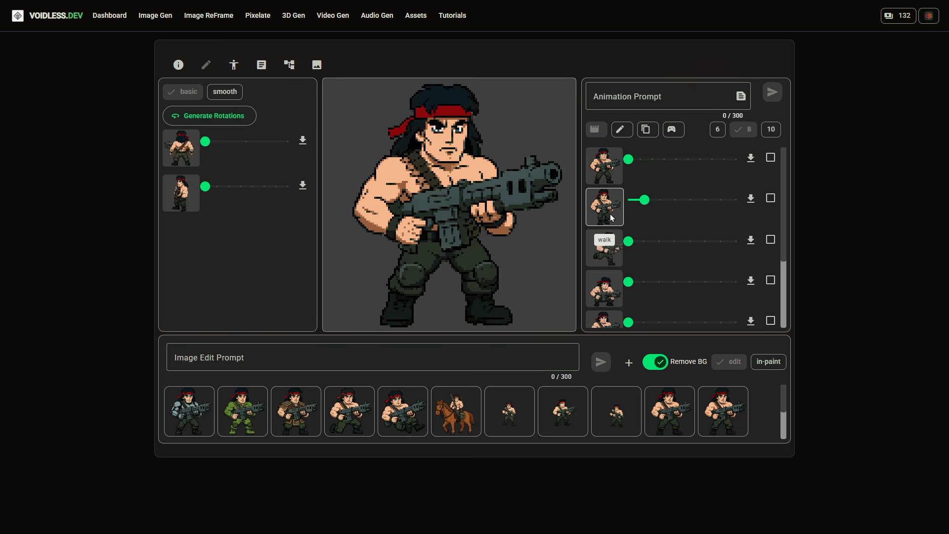
pyautogui.click(653, 131)
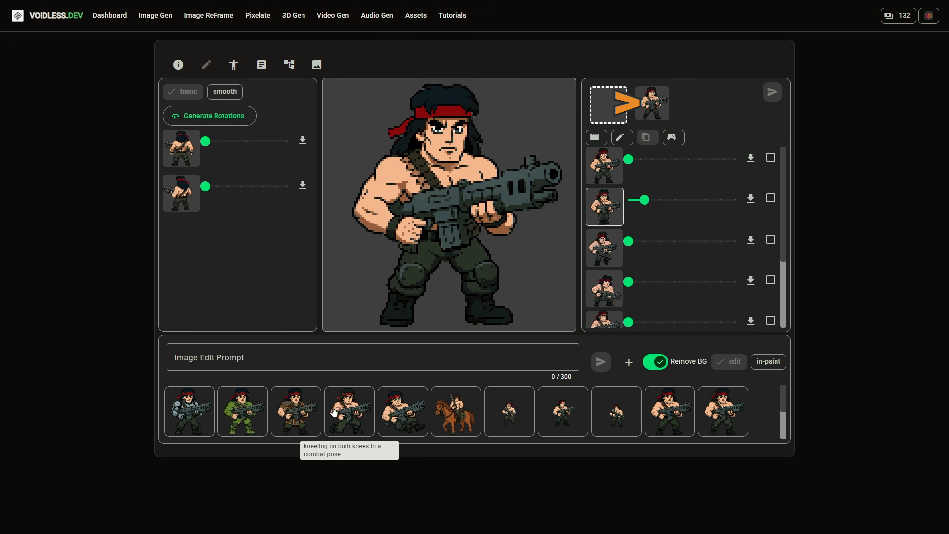
pyautogui.click(189, 411)
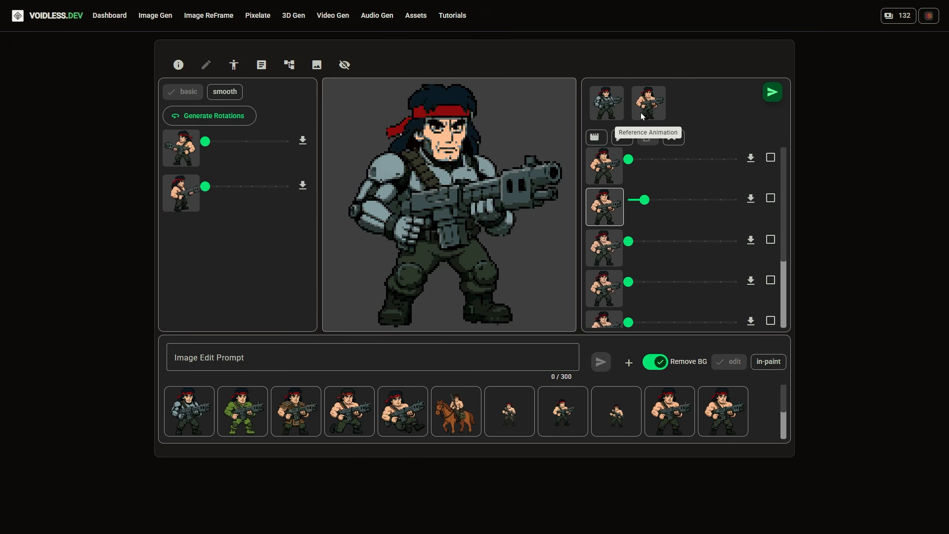
pyautogui.click(765, 94)
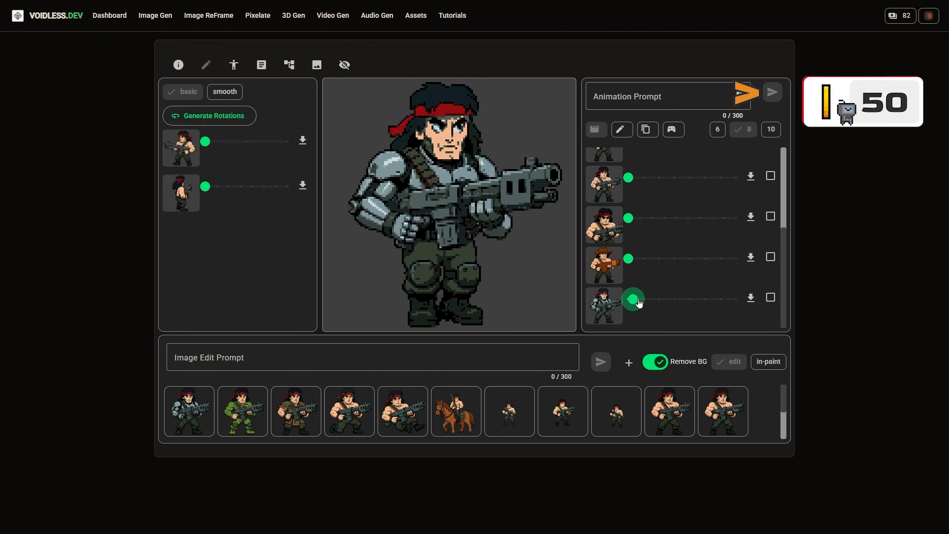
pyautogui.moveTo(639, 302); pyautogui.dragTo(733, 308)
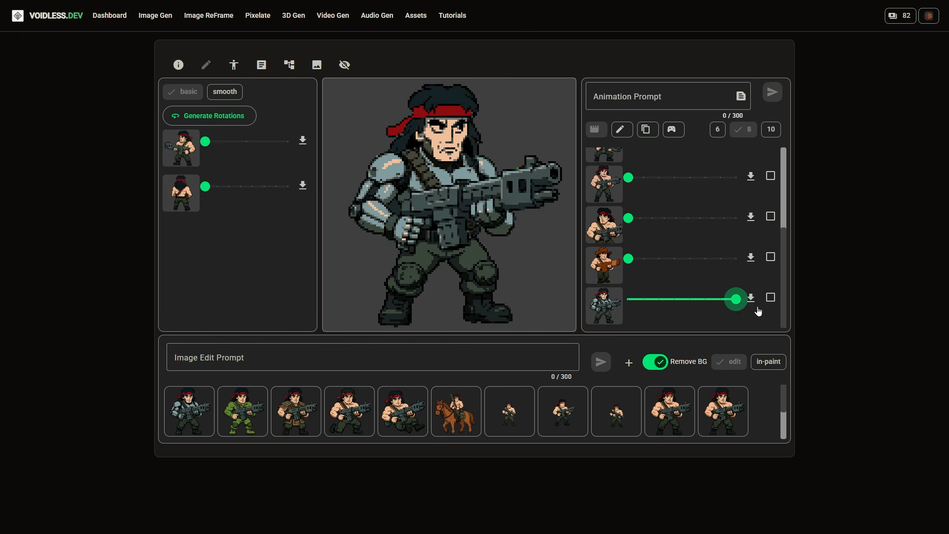
pyautogui.scroll(-5, 695, 292)
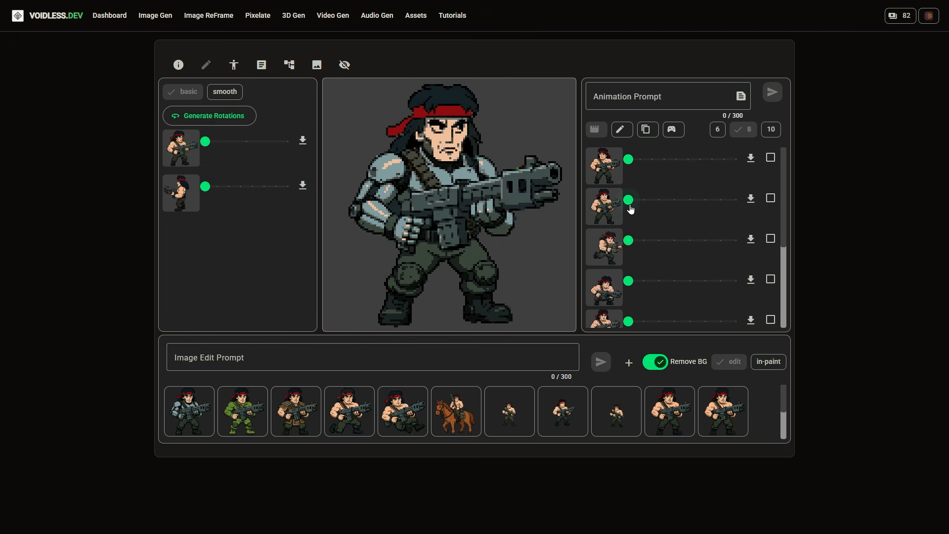
pyautogui.moveTo(629, 201)
pyautogui.mouseDown()
pyautogui.moveTo(763, 203)
pyautogui.moveTo(629, 201)
pyautogui.mouseUp()
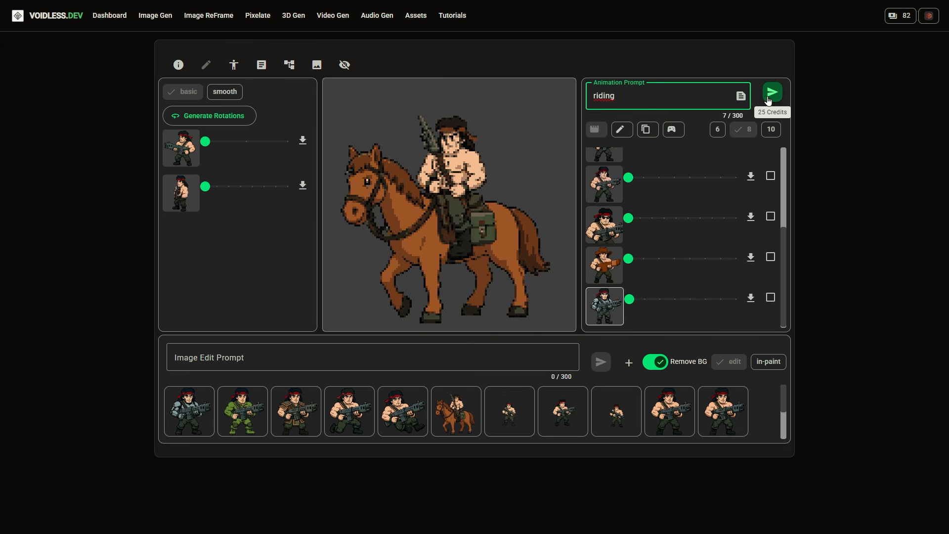
# Step: Generate an 8-frame animation of the warrior on horseback with the prompt "riding" and scrub through it
pyautogui.click(769, 93)
pyautogui.moveTo(629, 299); pyautogui.dragTo(735, 296)
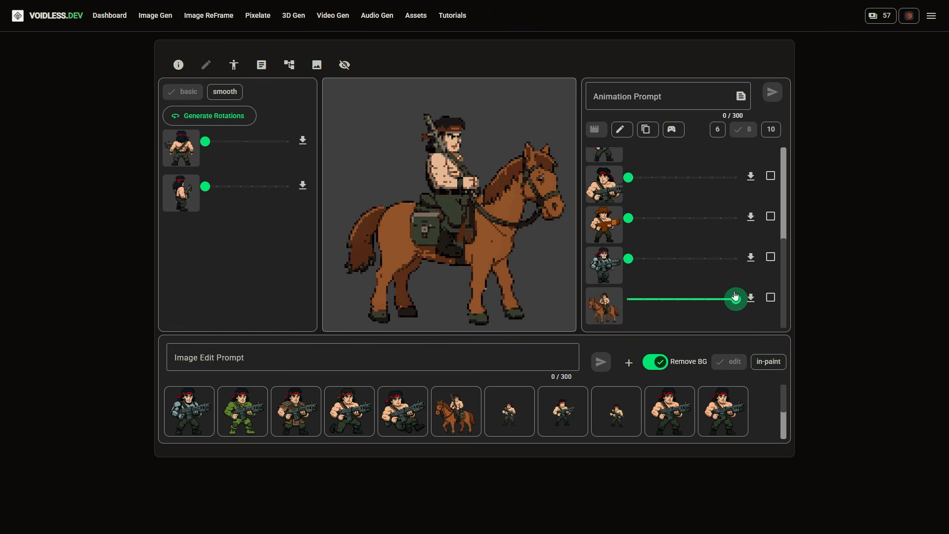
# Step: Generate an 8-frame animation from the warrior's side-facing rotation frame with the prompt "running" and scrub through it
pyautogui.click(205, 191)
pyautogui.moveTo(206, 193); pyautogui.dragTo(220, 190)
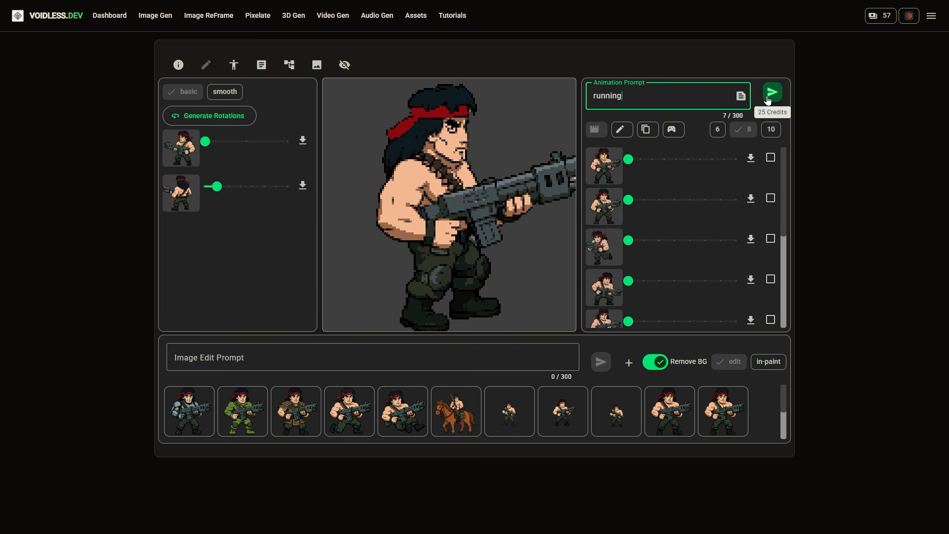
pyautogui.click(772, 93)
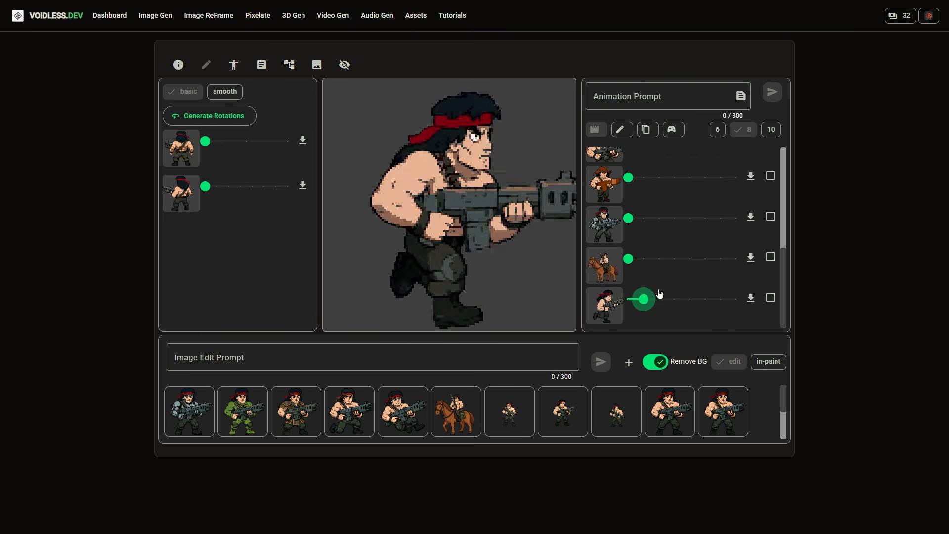
pyautogui.moveTo(657, 296); pyautogui.dragTo(745, 280)
pyautogui.moveTo(659, 293); pyautogui.dragTo(628, 299)
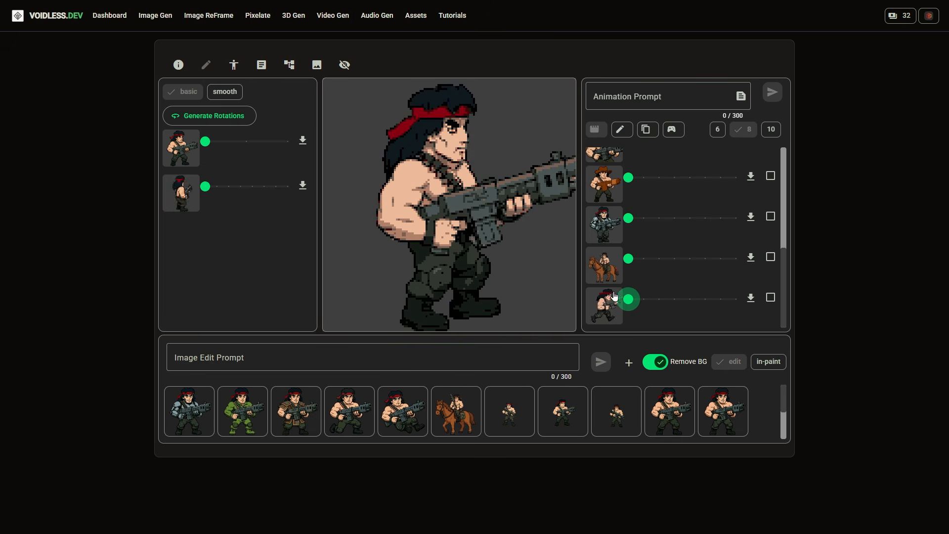
# Step: Switch the animation tool to game mode and generate a set of small game-character animations of the warrior
pyautogui.click(671, 131)
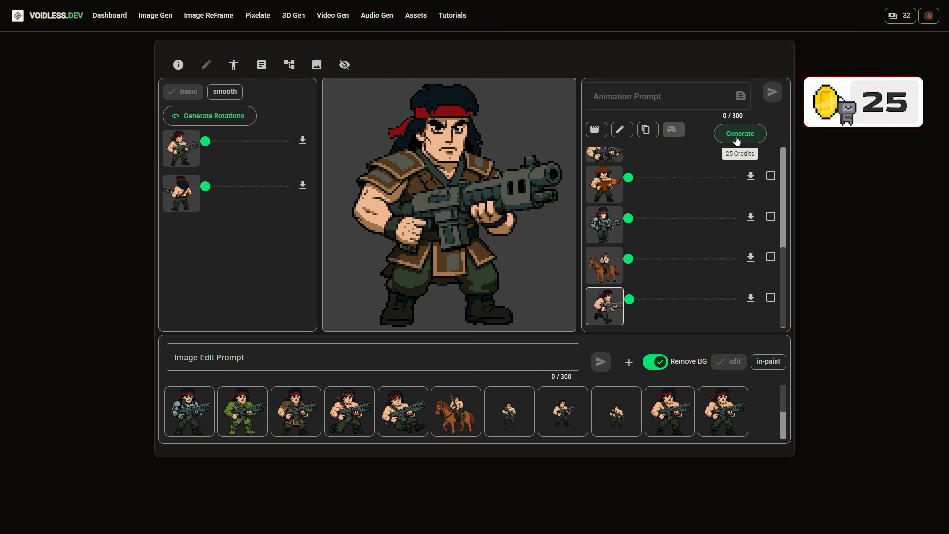
pyautogui.click(737, 139)
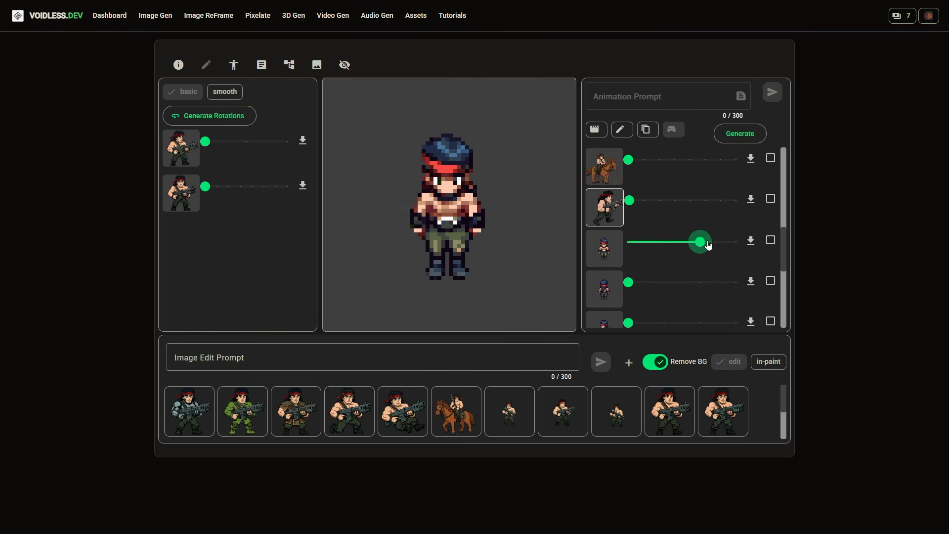
# Step: Scrub through the generated small-sprite animations one after another to examine the character's movements and facing directions
pyautogui.moveTo(705, 244); pyautogui.dragTo(636, 248)
pyautogui.scroll(-2, 636, 237)
pyautogui.moveTo(635, 186)
pyautogui.mouseDown()
pyautogui.moveTo(707, 185)
pyautogui.moveTo(630, 187)
pyautogui.mouseUp()
pyautogui.moveTo(629, 225)
pyautogui.mouseDown()
pyautogui.moveTo(749, 234)
pyautogui.moveTo(629, 233)
pyautogui.mouseUp()
pyautogui.moveTo(628, 264)
pyautogui.mouseDown()
pyautogui.moveTo(740, 270)
pyautogui.moveTo(628, 267)
pyautogui.mouseUp()
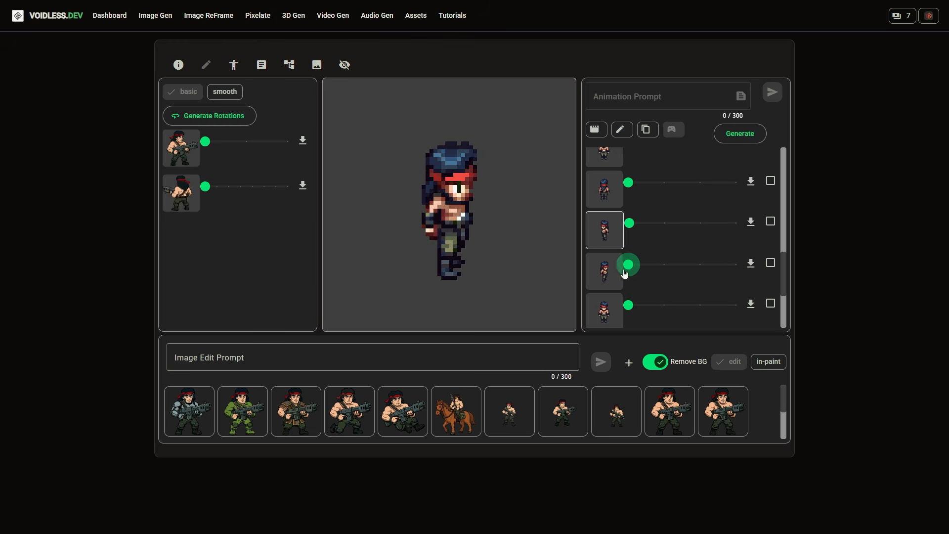
pyautogui.moveTo(628, 305)
pyautogui.mouseDown()
pyautogui.moveTo(791, 300)
pyautogui.moveTo(627, 301)
pyautogui.mouseUp()
pyautogui.scroll(-1, 681, 297)
pyautogui.scroll(-2, 627, 291)
pyautogui.moveTo(629, 259)
pyautogui.mouseDown()
pyautogui.moveTo(759, 265)
pyautogui.moveTo(628, 259)
pyautogui.mouseUp()
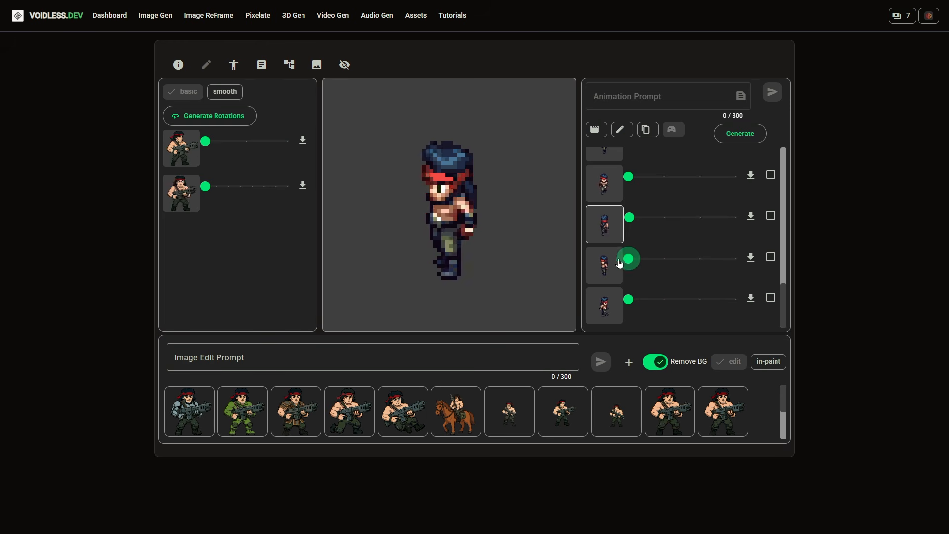
# Step: Scrub through the small game-sprite animations of the warrior, the crowned queen and the curly-haired boy in white cloth
pyautogui.moveTo(628, 299); pyautogui.dragTo(606, 288)
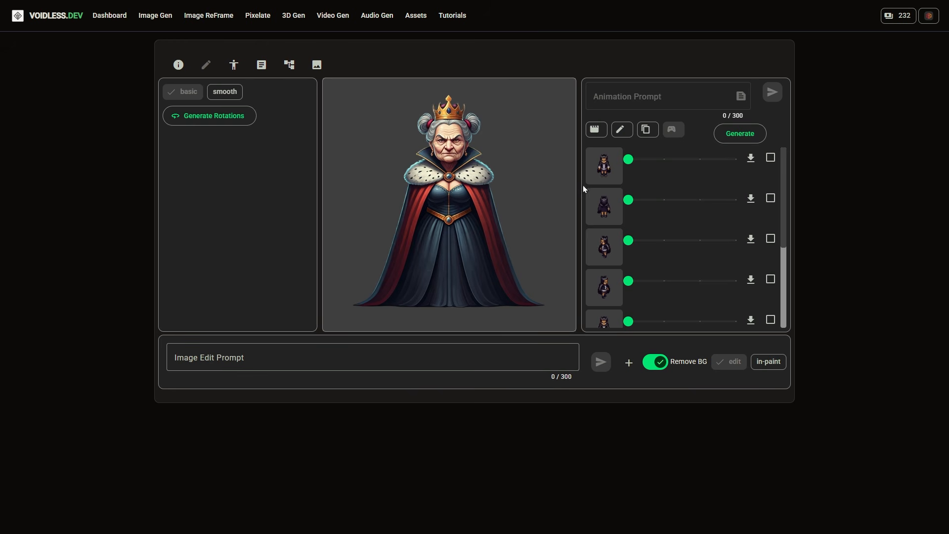
pyautogui.moveTo(628, 166); pyautogui.dragTo(723, 163)
pyautogui.scroll(-1, 758, 164)
pyautogui.moveTo(628, 222)
pyautogui.mouseDown()
pyautogui.moveTo(771, 223)
pyautogui.moveTo(636, 223)
pyautogui.mouseUp()
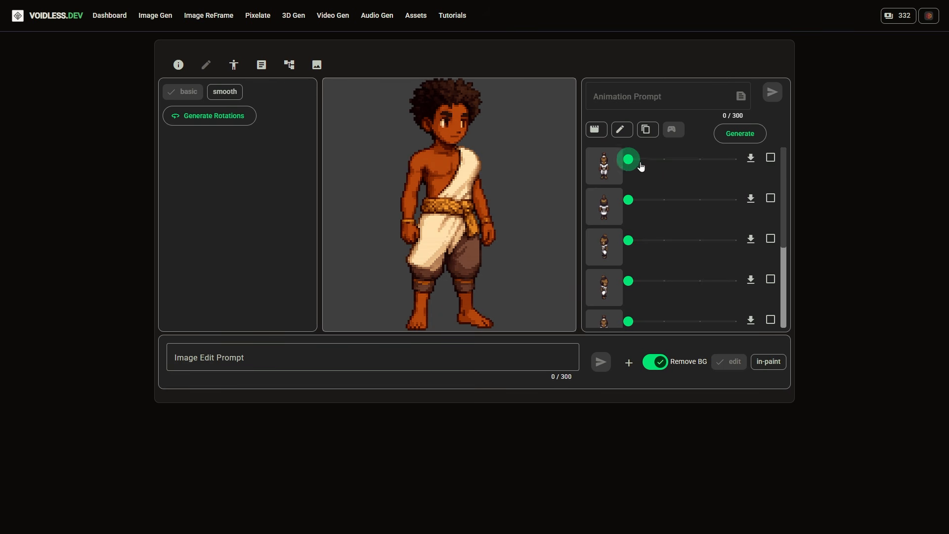
pyautogui.moveTo(641, 167)
pyautogui.mouseDown()
pyautogui.moveTo(721, 173)
pyautogui.moveTo(639, 172)
pyautogui.mouseUp()
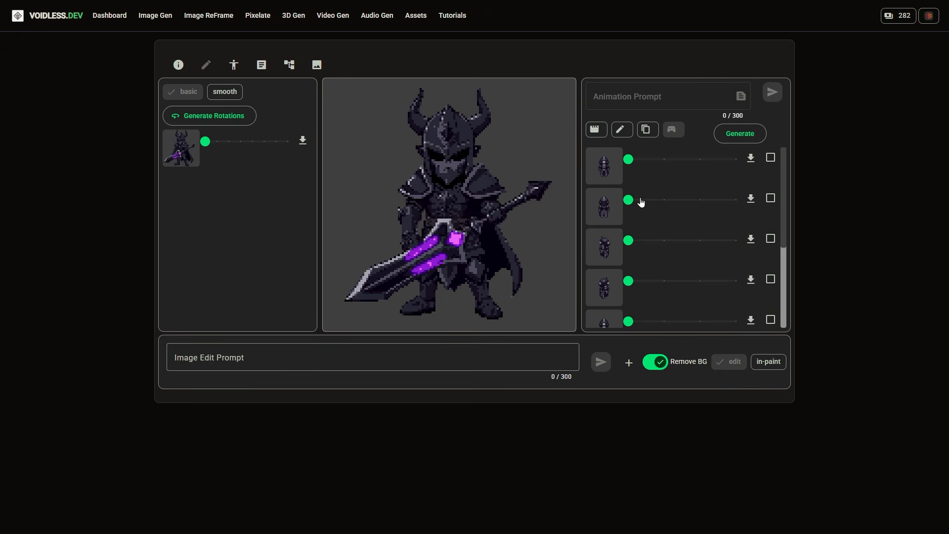
# Step: Scrub through the horned dark knight's small-sprite animations one after another to examine the movement in each facing direction
pyautogui.moveTo(634, 171); pyautogui.dragTo(614, 177)
pyautogui.moveTo(637, 208); pyautogui.dragTo(699, 203)
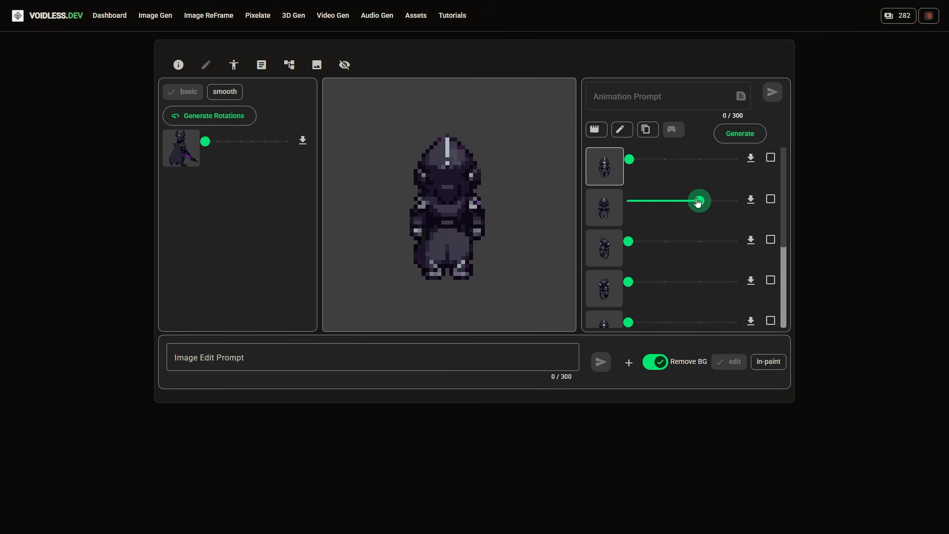
pyautogui.moveTo(629, 241)
pyautogui.mouseDown()
pyautogui.moveTo(735, 240)
pyautogui.moveTo(614, 250)
pyautogui.mouseUp()
pyautogui.moveTo(629, 284); pyautogui.dragTo(606, 280)
pyautogui.scroll(-1, 658, 297)
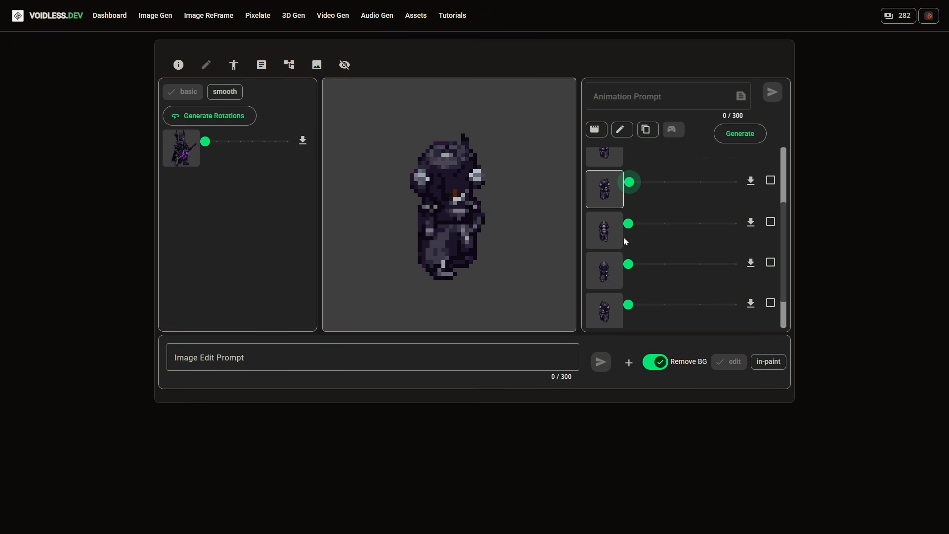
pyautogui.moveTo(624, 230); pyautogui.dragTo(636, 268)
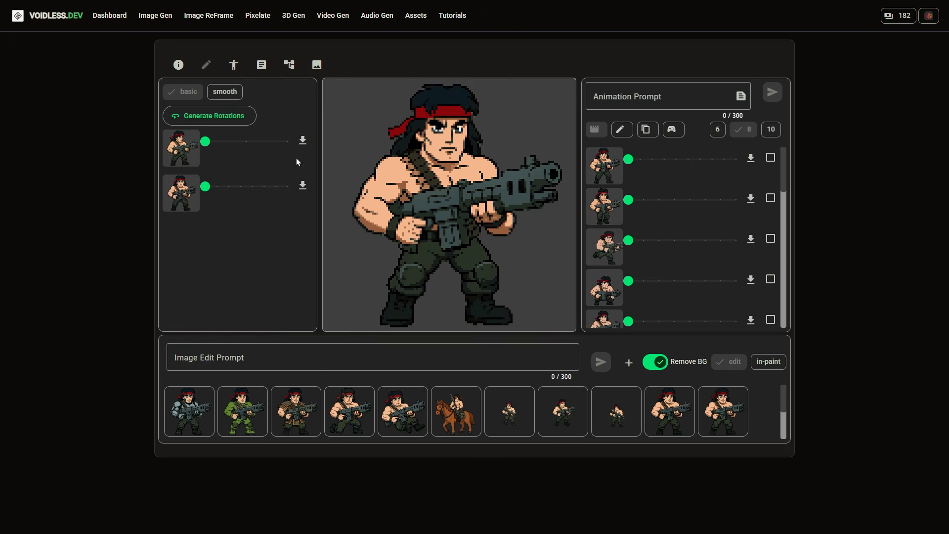
# Step: View the warrior asset's generation log, and explore its asset tree from the original image down to the rotation frames and running animation
pyautogui.click(261, 70)
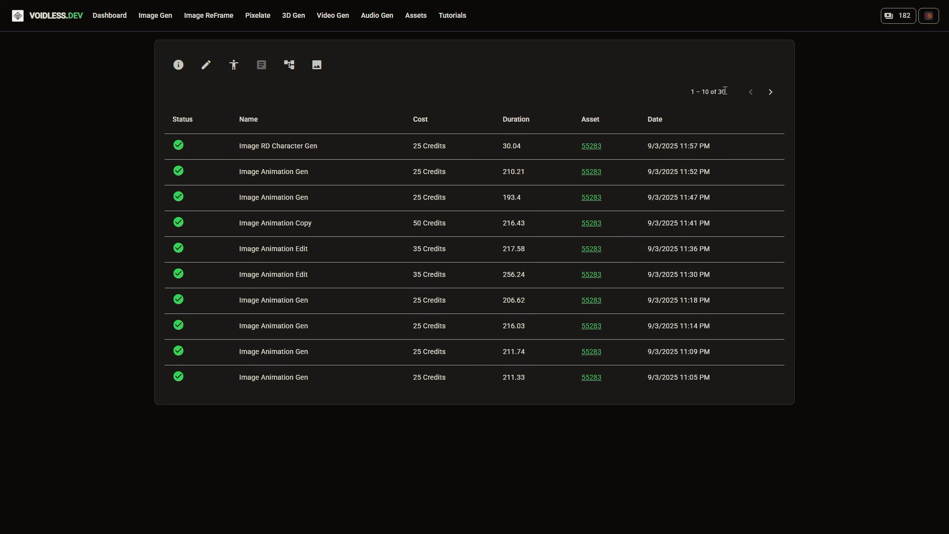
pyautogui.click(290, 65)
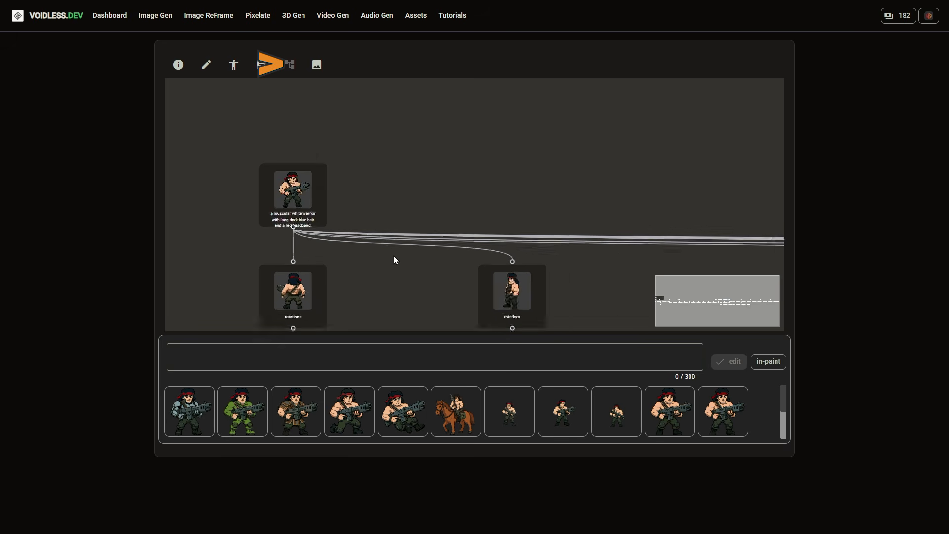
pyautogui.moveTo(402, 266); pyautogui.dragTo(346, 158)
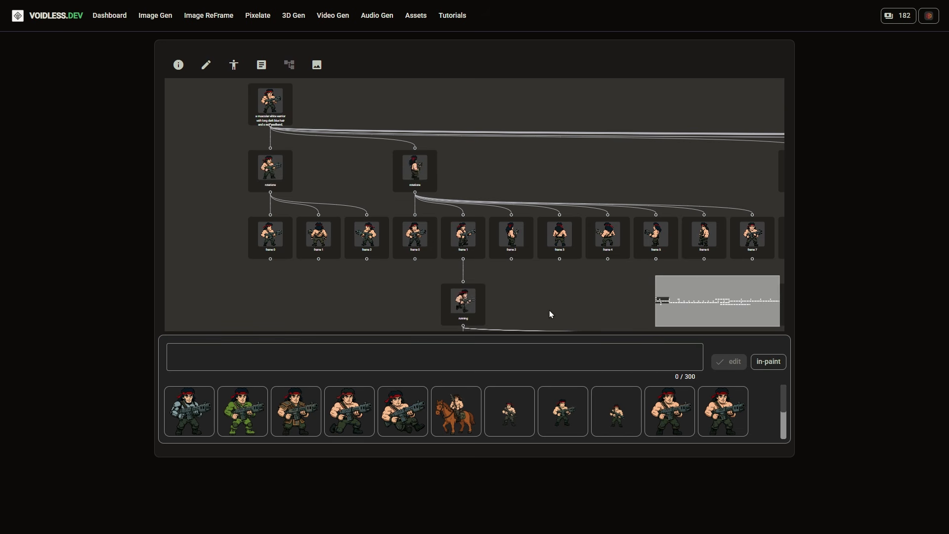
pyautogui.moveTo(545, 306); pyautogui.dragTo(364, 246)
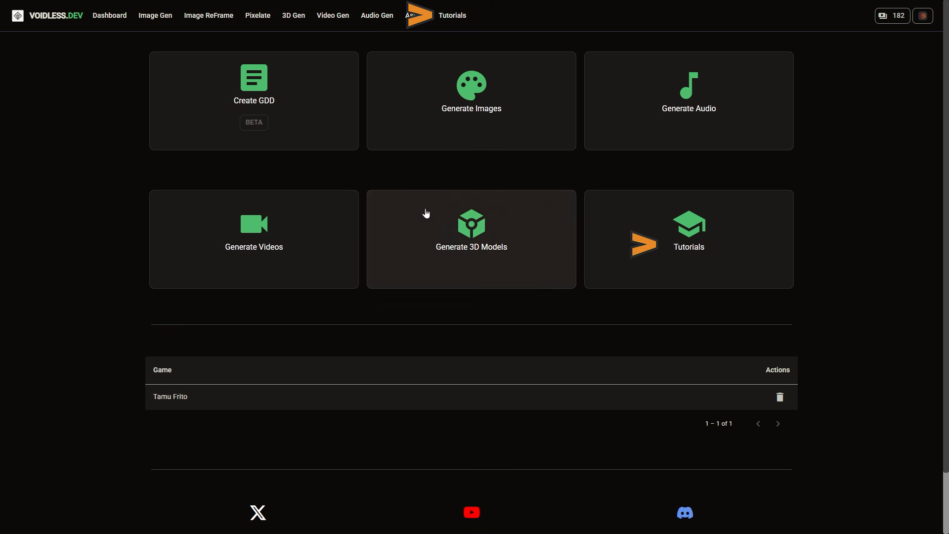
# Step: Open the site's "Character Outfit Variations" tutorial and read through its steps to the end
pyautogui.click(455, 16)
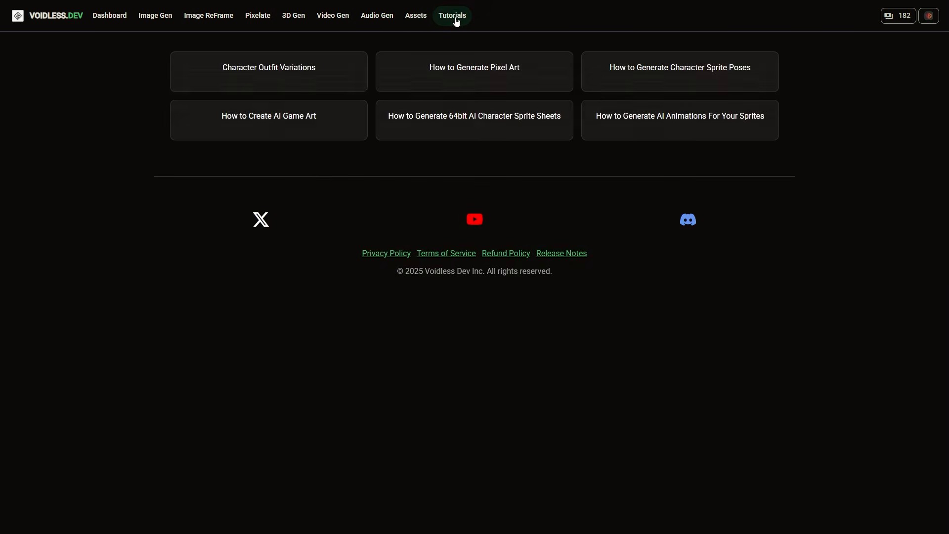
pyautogui.click(353, 147)
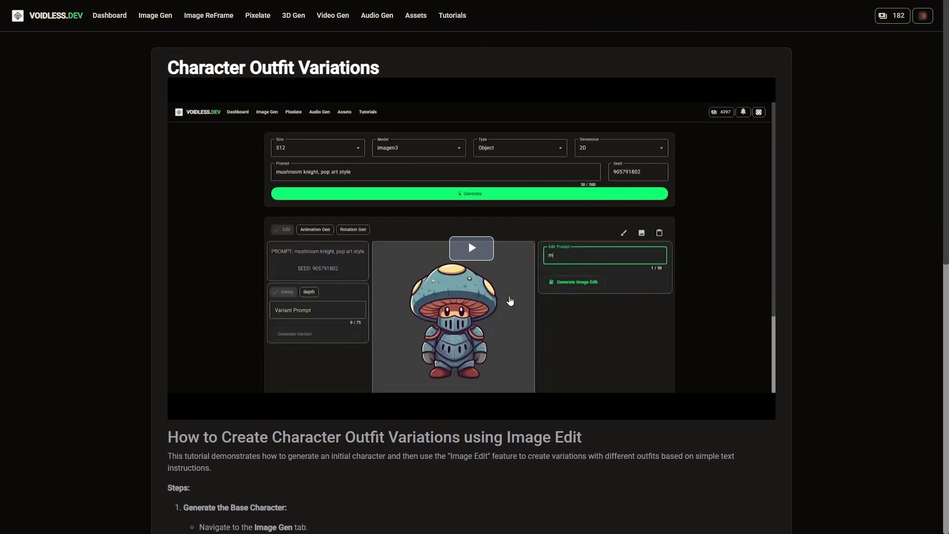
pyautogui.scroll(-5, 407, 359)
pyautogui.scroll(-4, 373, 324)
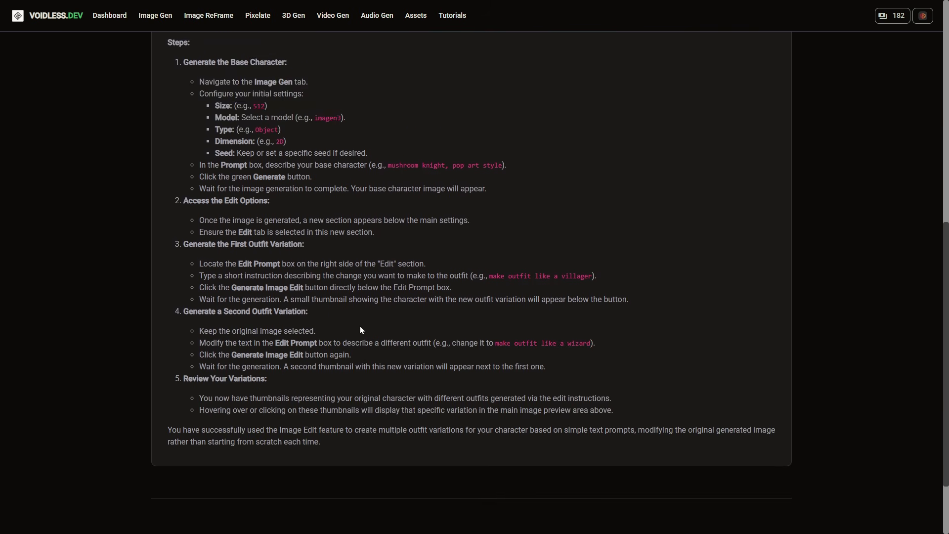
pyautogui.scroll(-2, 361, 327)
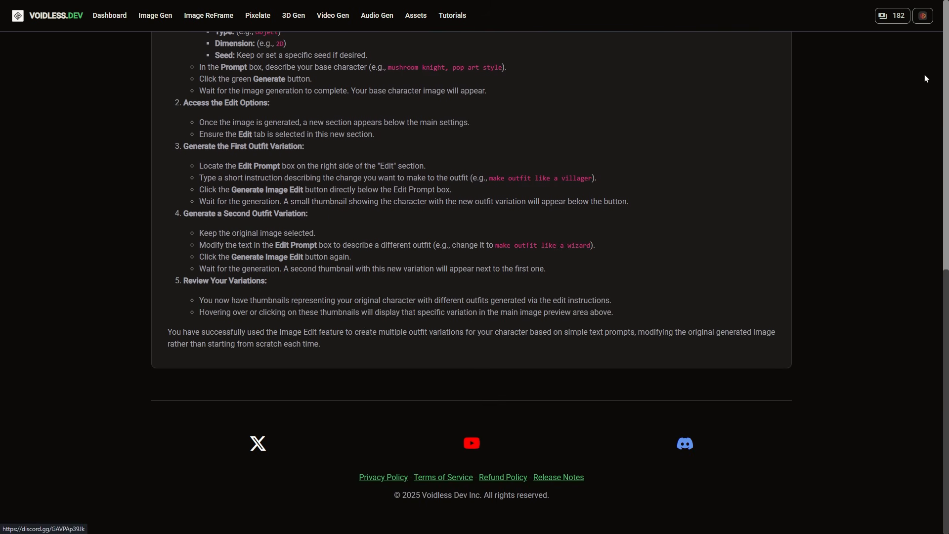
# Step: Switch to the Voidless Dev Discord server, view the general and support channels, and read the support post "erorr en pagina"
pyautogui.click(922, 15)
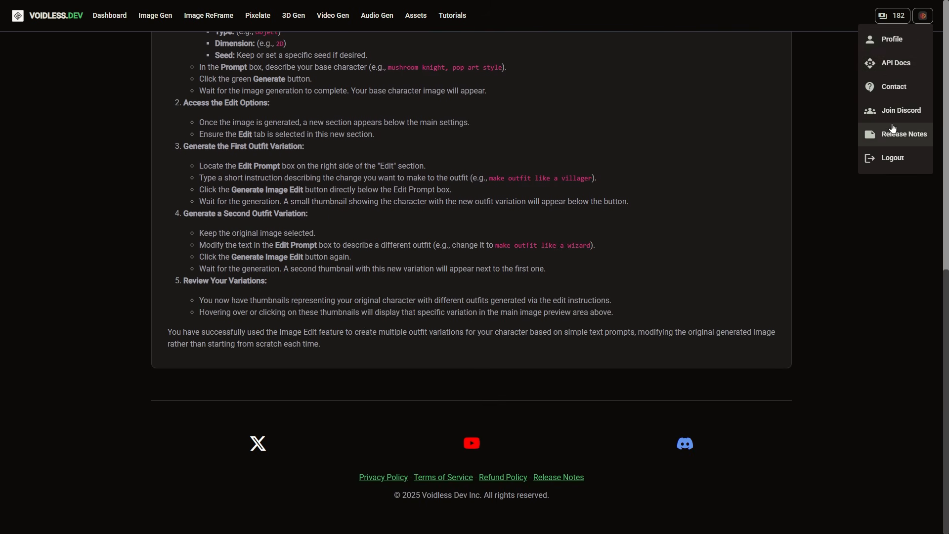
pyautogui.click(892, 130)
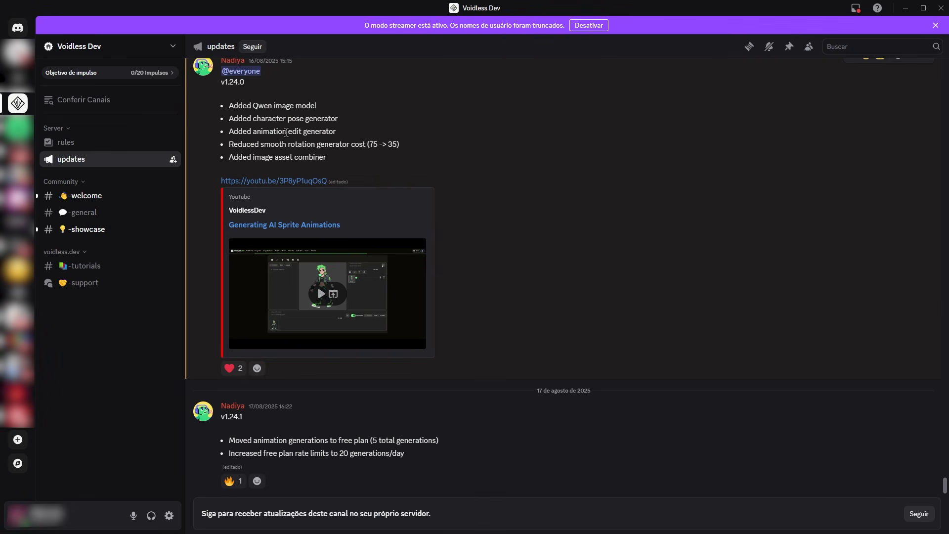
pyautogui.click(116, 213)
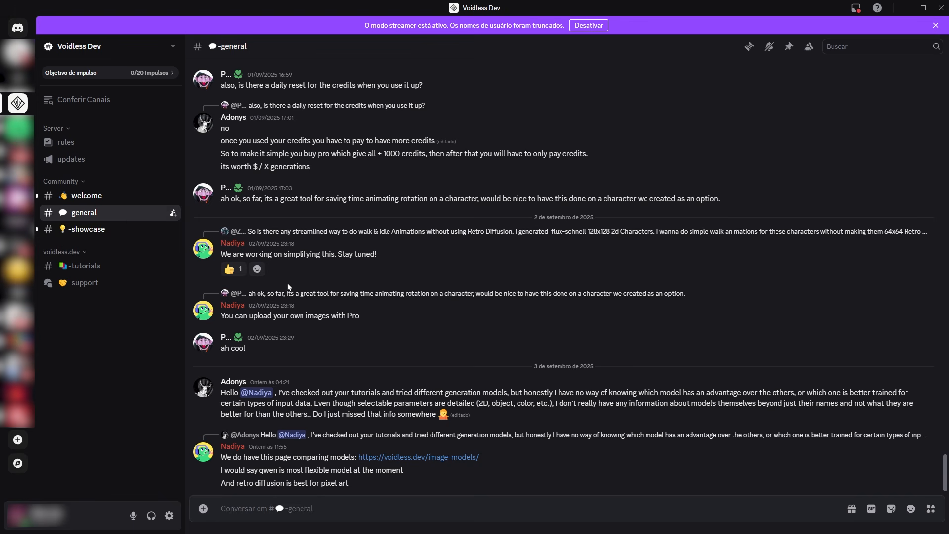
pyautogui.click(82, 282)
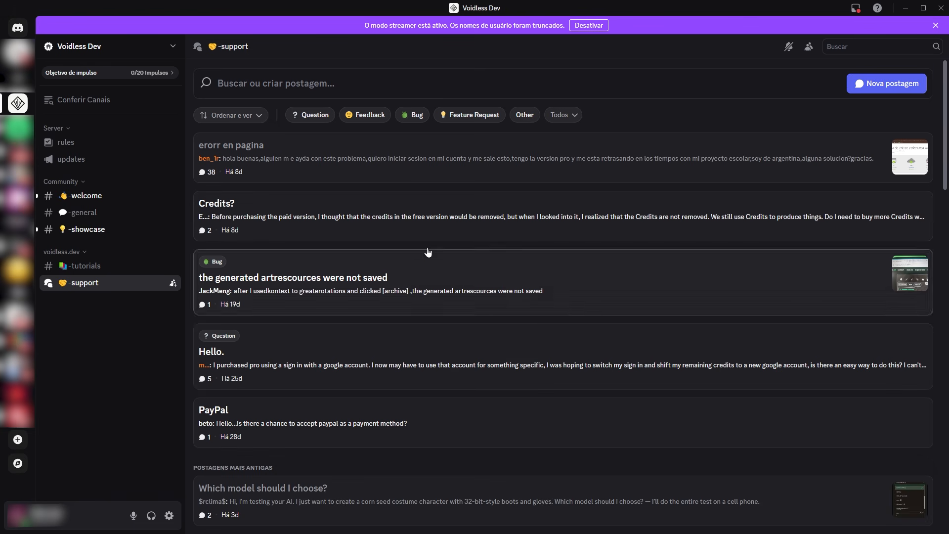
pyautogui.click(371, 171)
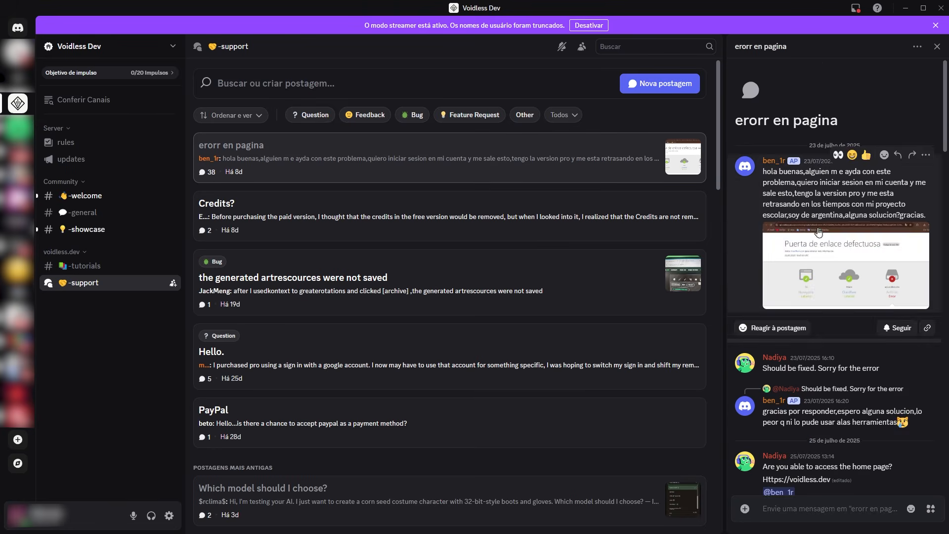
pyautogui.scroll(-3, 817, 276)
pyautogui.scroll(-3, 818, 276)
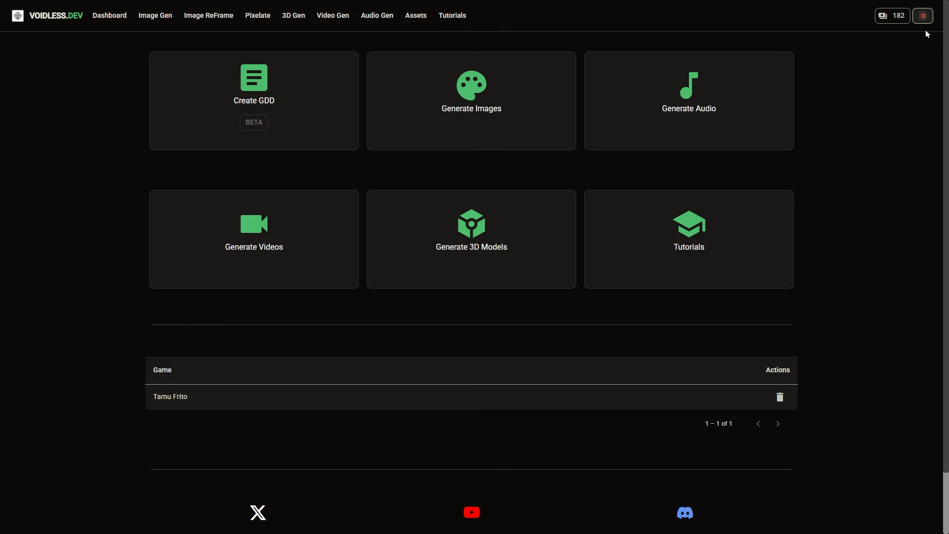
# Step: Open the Voidless.dev release notes and review the entries from version 1.25.0 back to 1.22.0
pyautogui.click(923, 16)
pyautogui.click(895, 135)
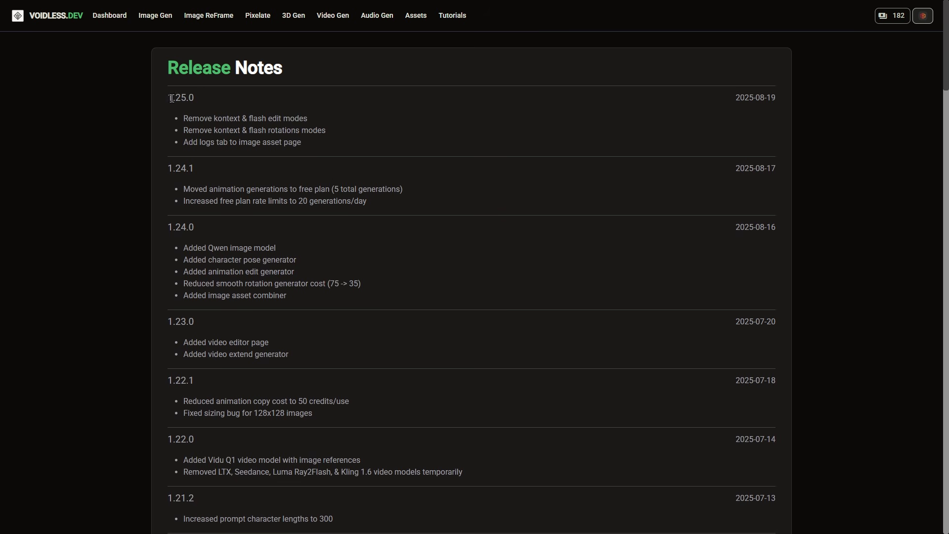
pyautogui.moveTo(176, 98); pyautogui.dragTo(377, 479)
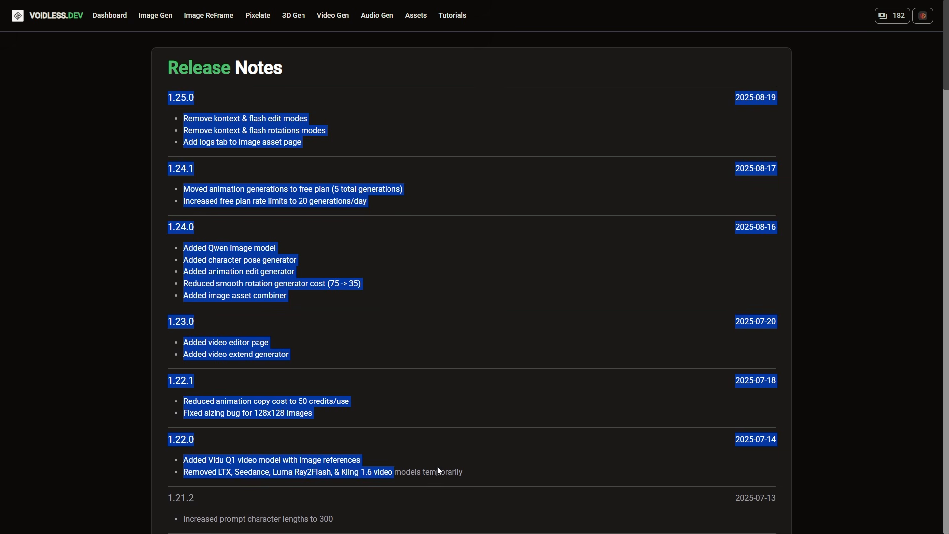
pyautogui.click(538, 455)
pyautogui.scroll(-1, 320, 345)
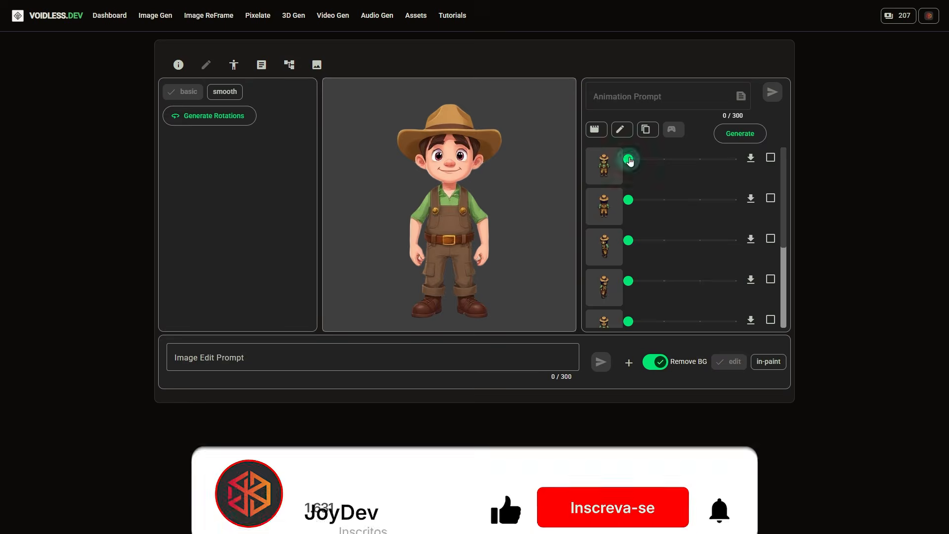
# Step: Scrub through the small-sprite animations of the farmer in the brown hat
pyautogui.moveTo(629, 159)
pyautogui.mouseDown()
pyautogui.moveTo(722, 163)
pyautogui.moveTo(621, 164)
pyautogui.mouseUp()
pyautogui.moveTo(629, 177)
pyautogui.mouseDown()
pyautogui.moveTo(769, 180)
pyautogui.moveTo(628, 188)
pyautogui.mouseUp()
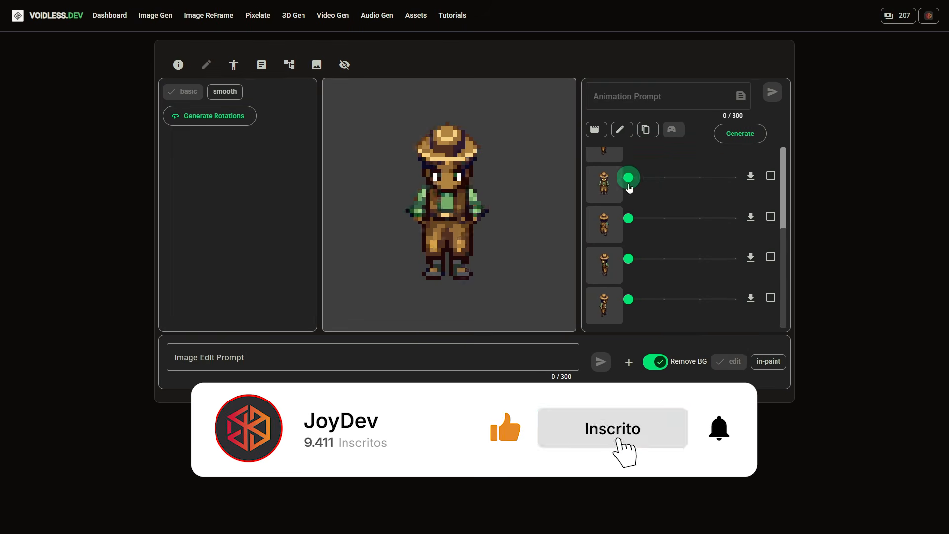
pyautogui.moveTo(628, 305)
pyautogui.mouseDown()
pyautogui.moveTo(745, 298)
pyautogui.moveTo(629, 304)
pyautogui.mouseUp()
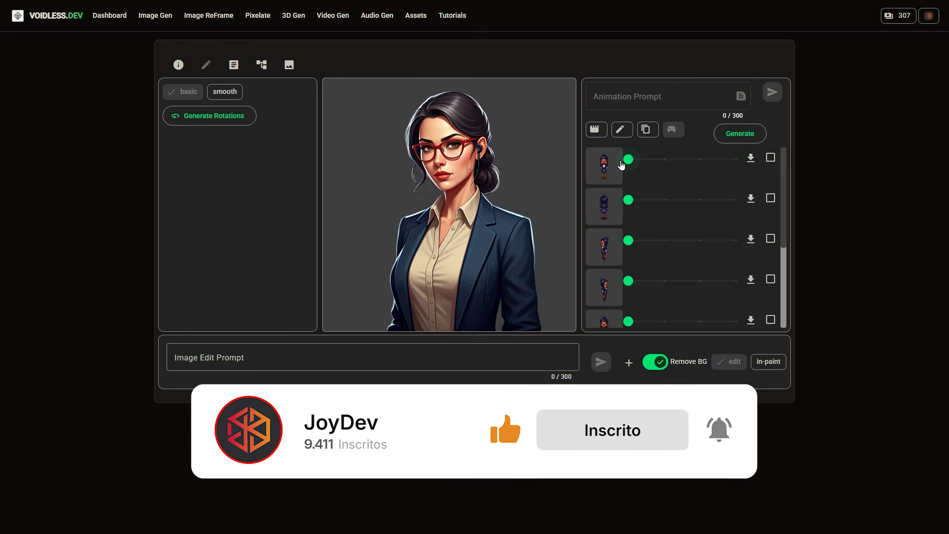
# Step: Scrub through the small-sprite animations of the woman with red glasses and a blue blazer
pyautogui.moveTo(628, 159); pyautogui.dragTo(665, 162)
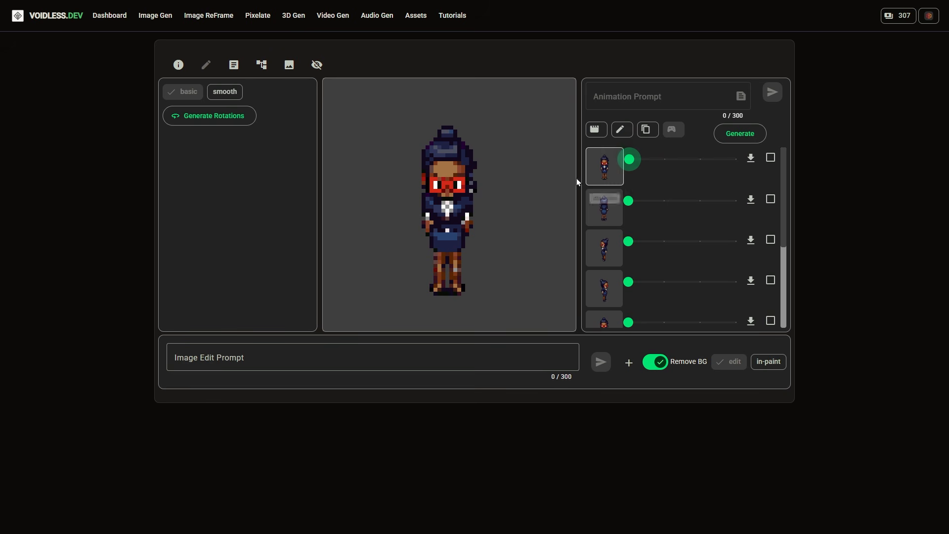
pyautogui.moveTo(628, 263)
pyautogui.mouseDown()
pyautogui.moveTo(756, 264)
pyautogui.moveTo(631, 267)
pyautogui.mouseUp()
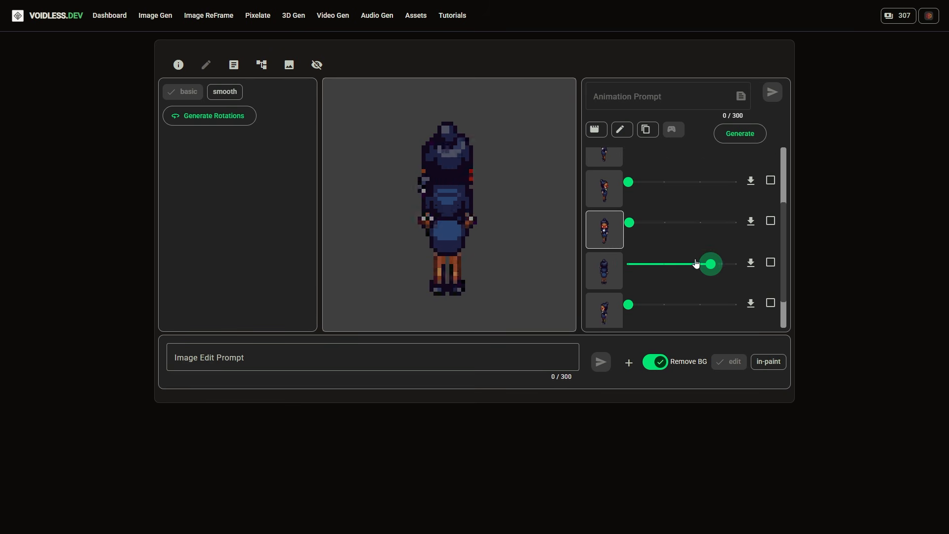
pyautogui.moveTo(629, 304)
pyautogui.mouseDown()
pyautogui.moveTo(744, 304)
pyautogui.moveTo(629, 303)
pyautogui.mouseUp()
pyautogui.scroll(-1, 629, 301)
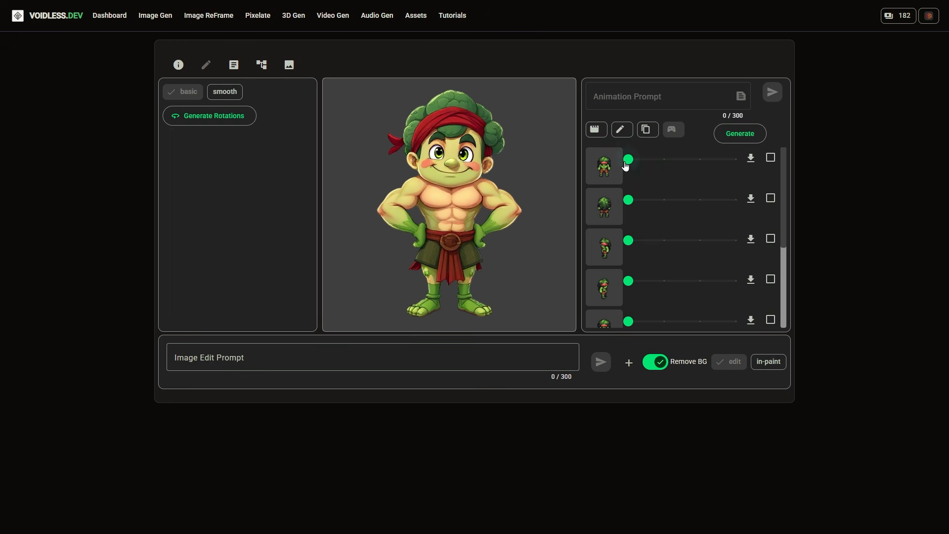
# Step: Scrub through the small-sprite animations of the broccoli-haired muscular character with the red headband
pyautogui.moveTo(627, 161); pyautogui.dragTo(639, 177)
pyautogui.moveTo(629, 258)
pyautogui.mouseDown()
pyautogui.moveTo(736, 258)
pyautogui.moveTo(629, 258)
pyautogui.mouseUp()
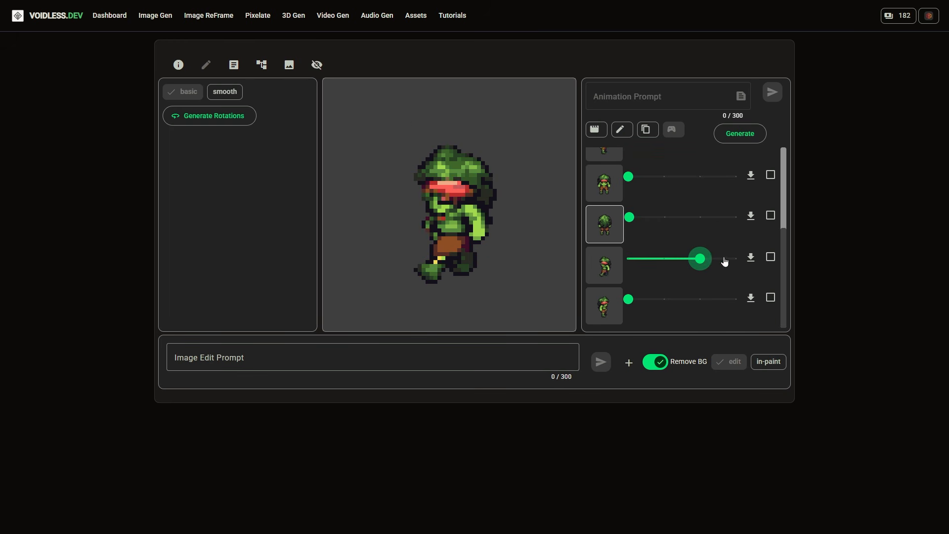
pyautogui.moveTo(628, 299); pyautogui.dragTo(744, 296)
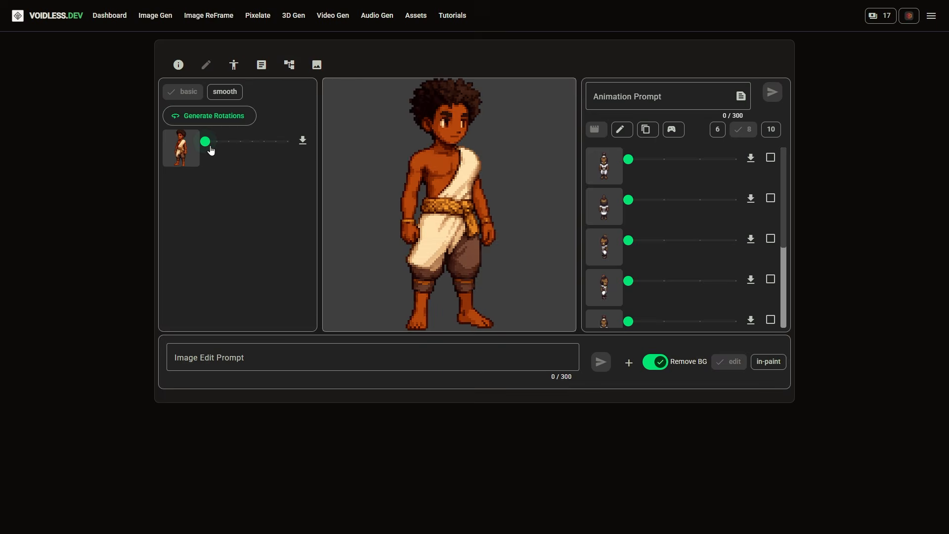
# Step: Scrub through the rotations of the curly-haired boy, the gun-carrying warrior, the green-haired king and the soldier with goggles
pyautogui.moveTo(210, 148); pyautogui.dragTo(297, 147)
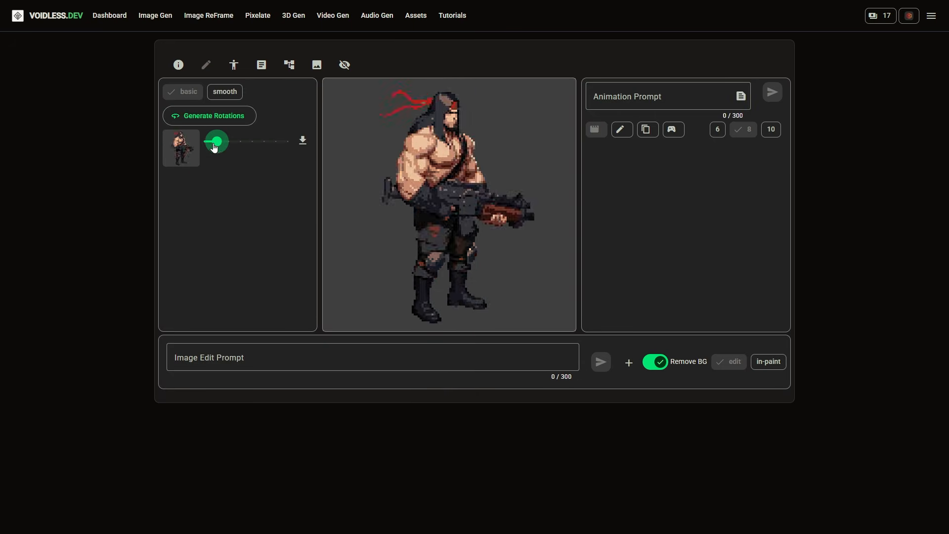
pyautogui.moveTo(216, 150); pyautogui.dragTo(296, 146)
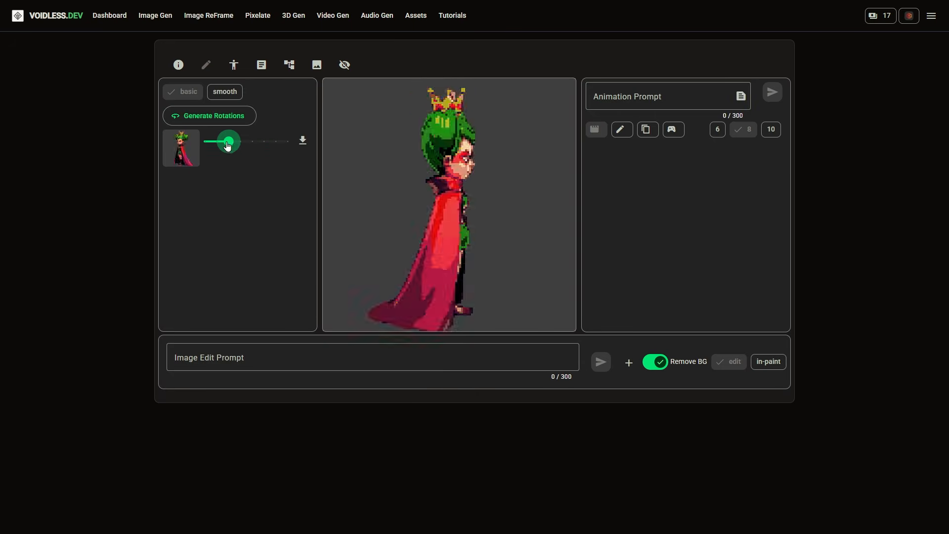
pyautogui.moveTo(230, 147); pyautogui.dragTo(301, 147)
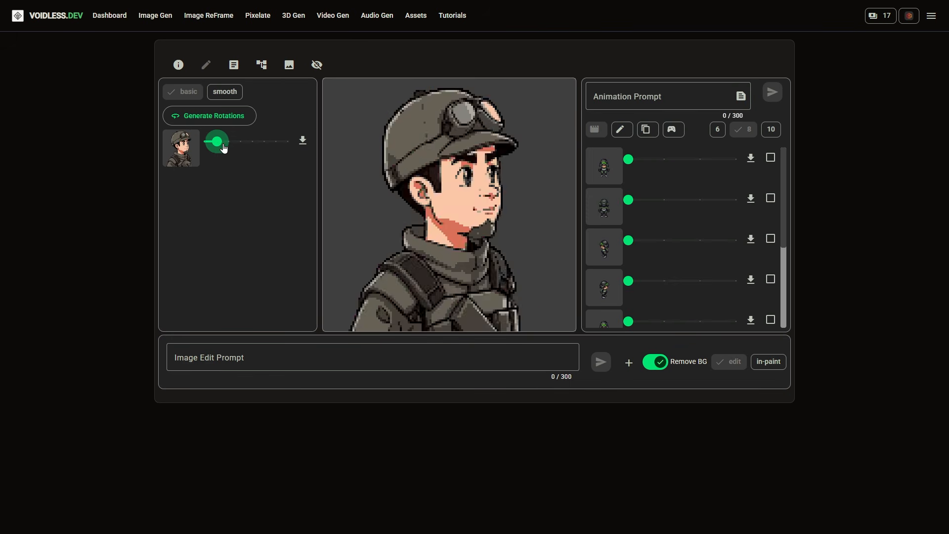
pyautogui.moveTo(222, 149); pyautogui.dragTo(271, 150)
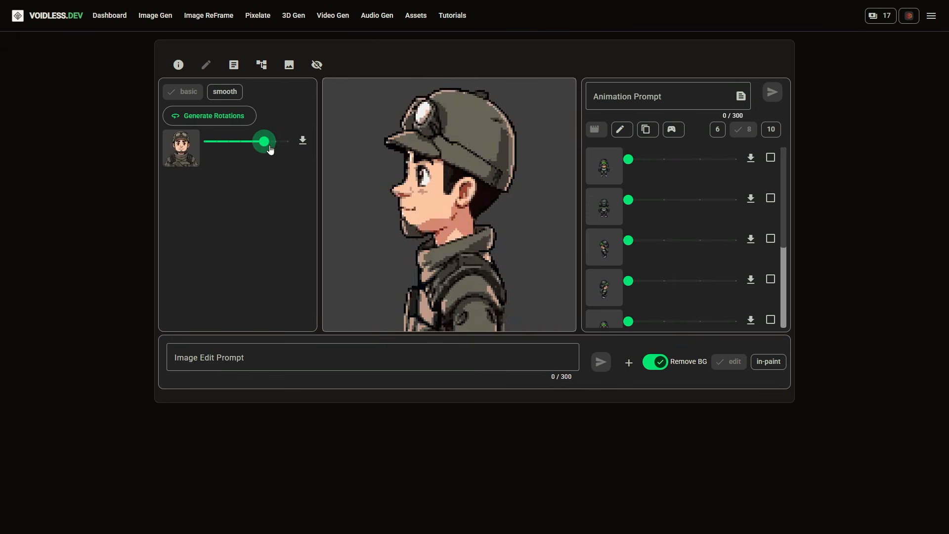
pyautogui.moveTo(271, 150); pyautogui.dragTo(296, 147)
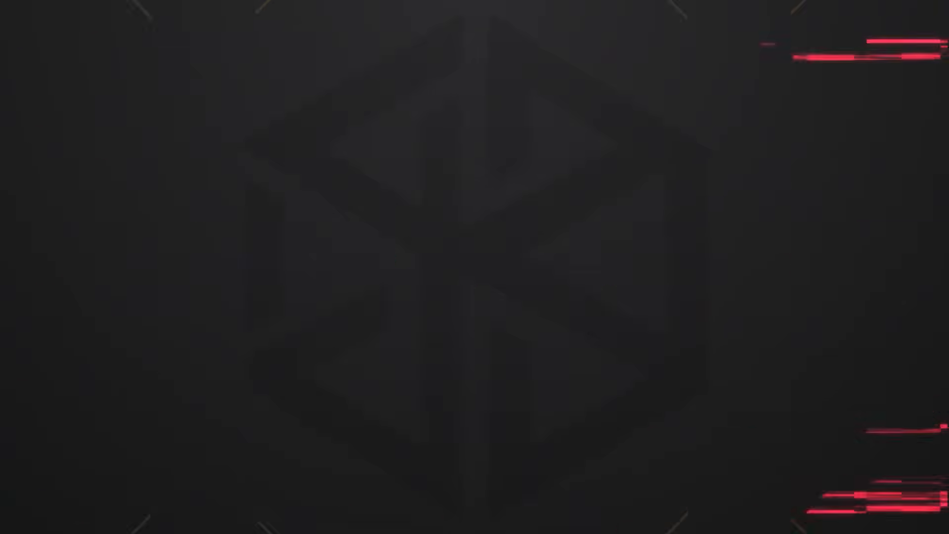